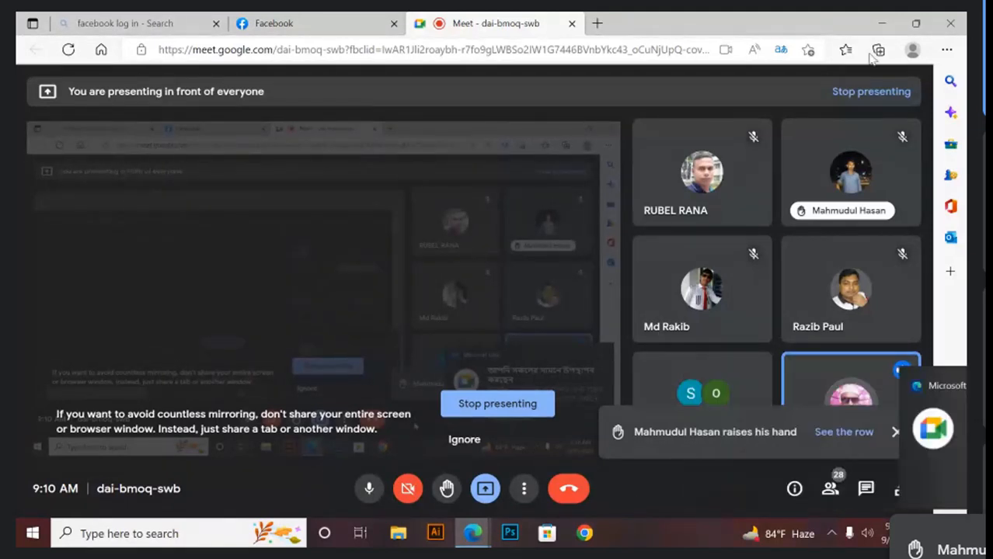
- Put away the meeting browser, close the video call window, and open Adobe Illustrator
click(881, 25)
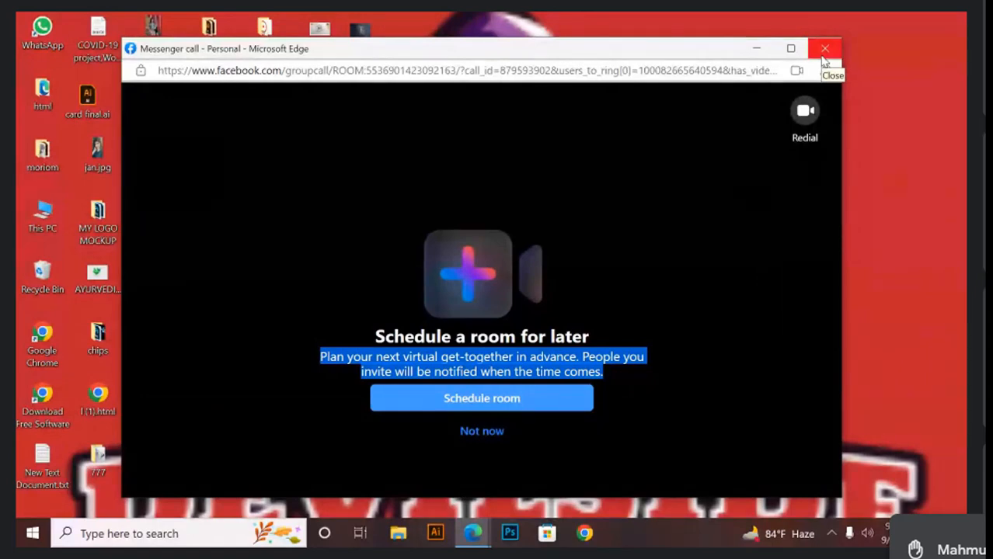
click(822, 56)
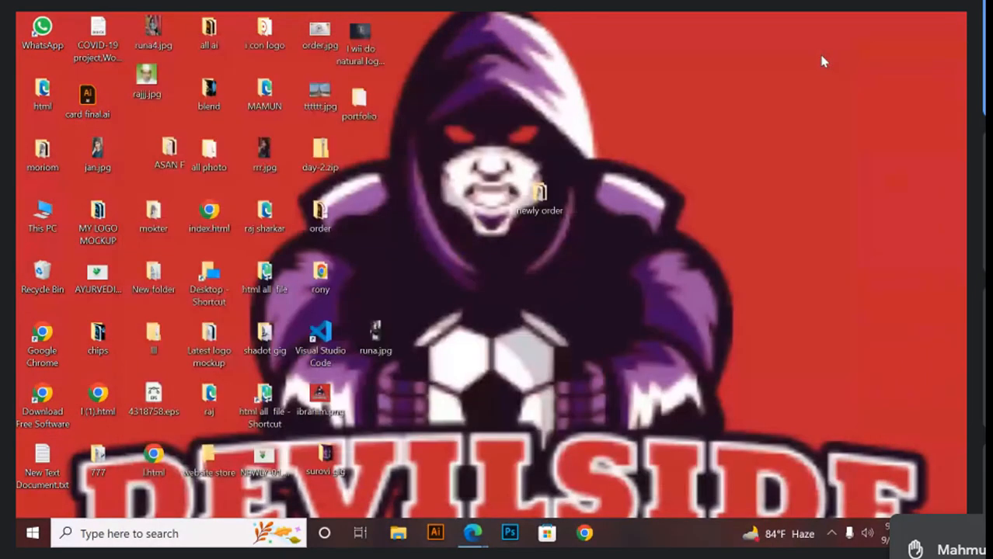
click(434, 535)
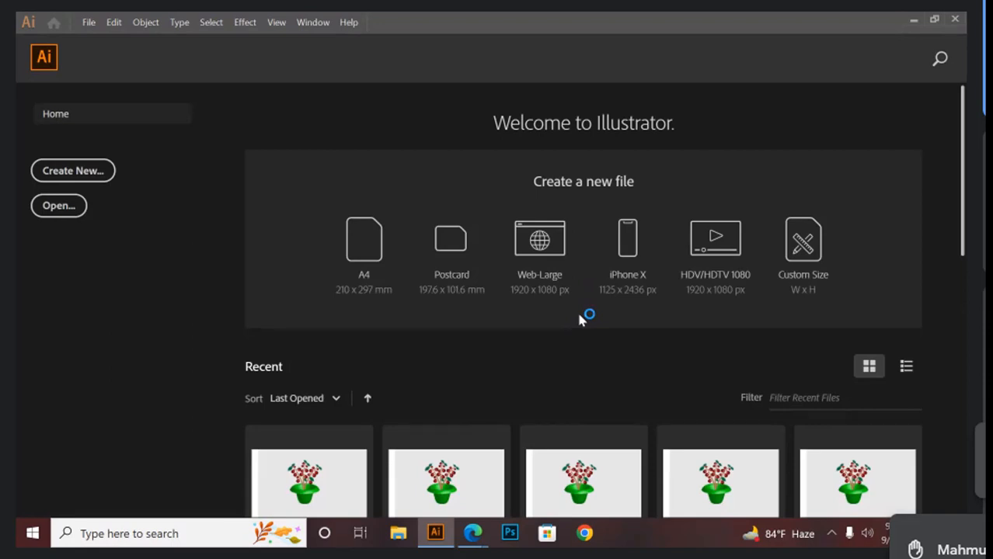
- Create a new landscape document of 1400 x 1000 px with one artboard
click(77, 175)
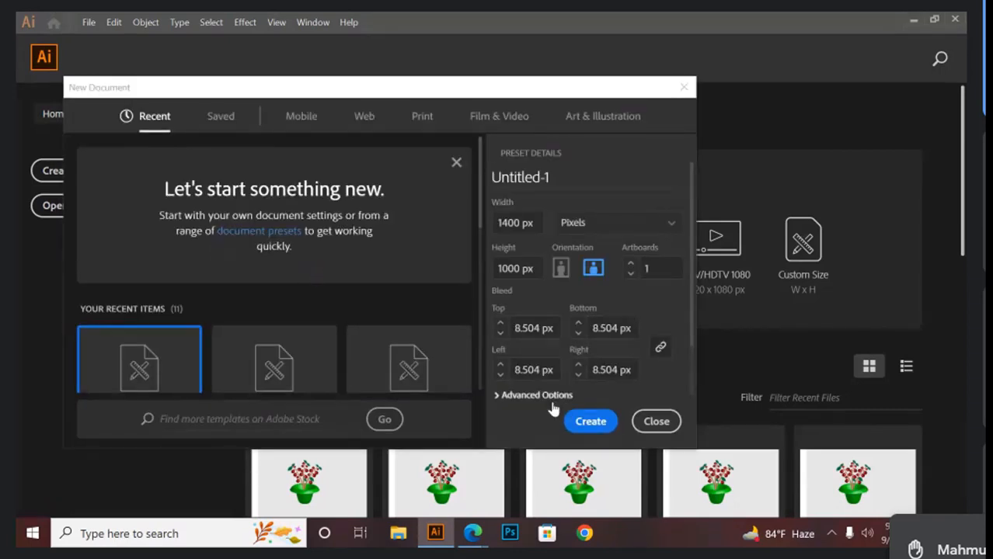
click(592, 421)
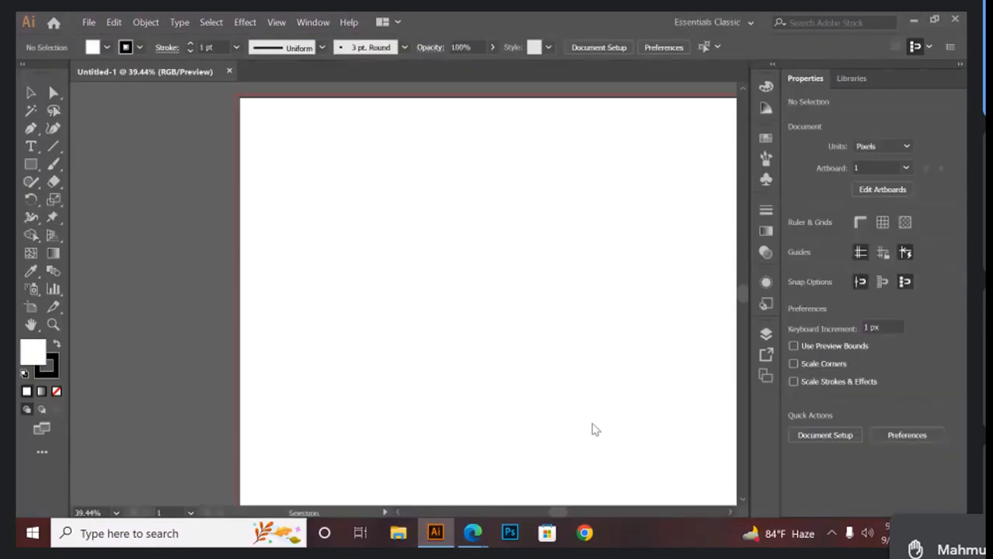
click(40, 330)
drag(421, 338, 301, 321)
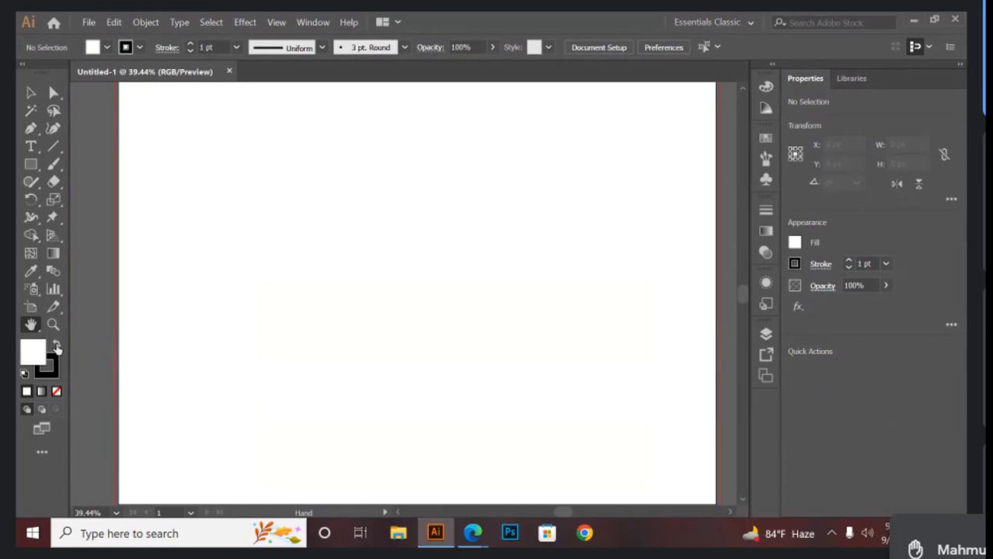
- Set the default fill to black and the stroke to none
click(56, 346)
click(56, 346)
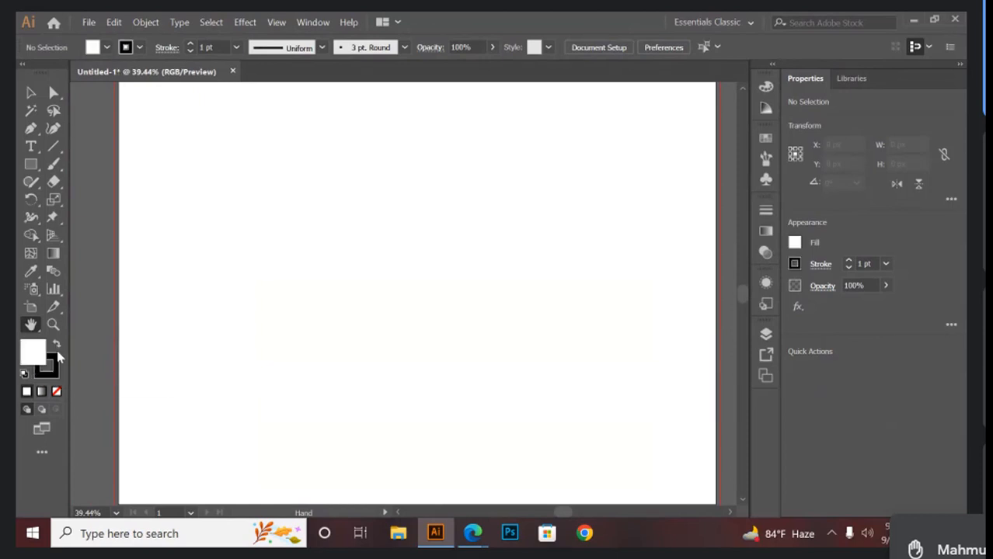
click(57, 347)
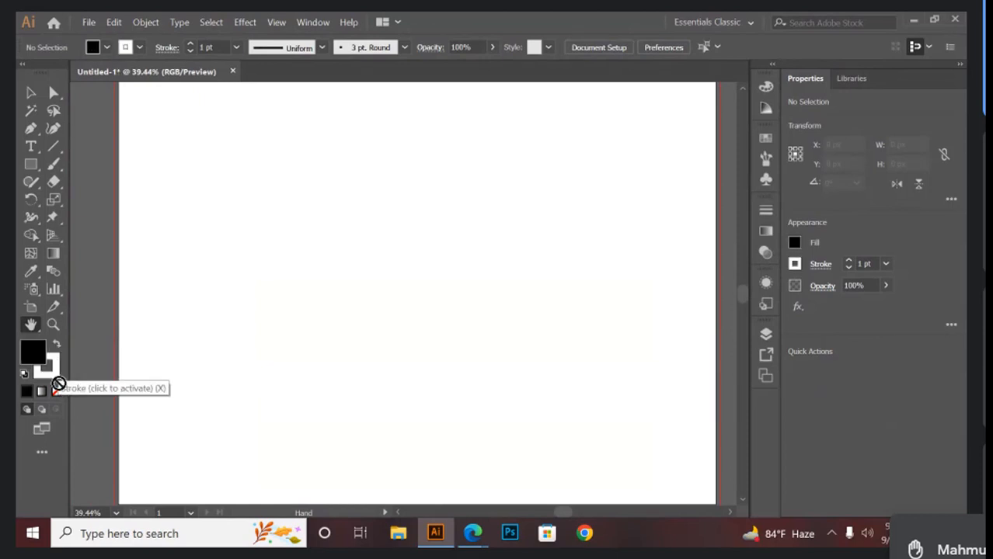
click(52, 374)
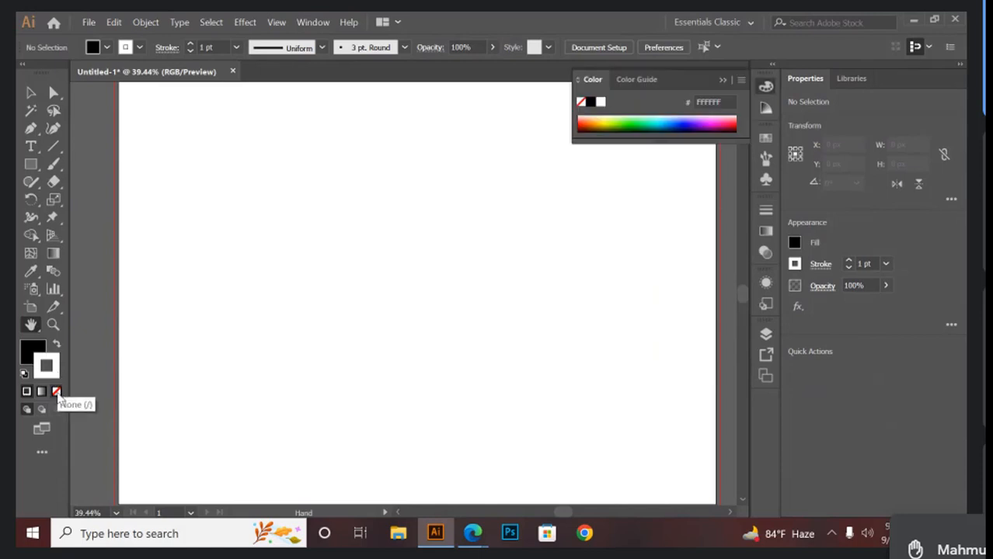
click(56, 392)
click(35, 354)
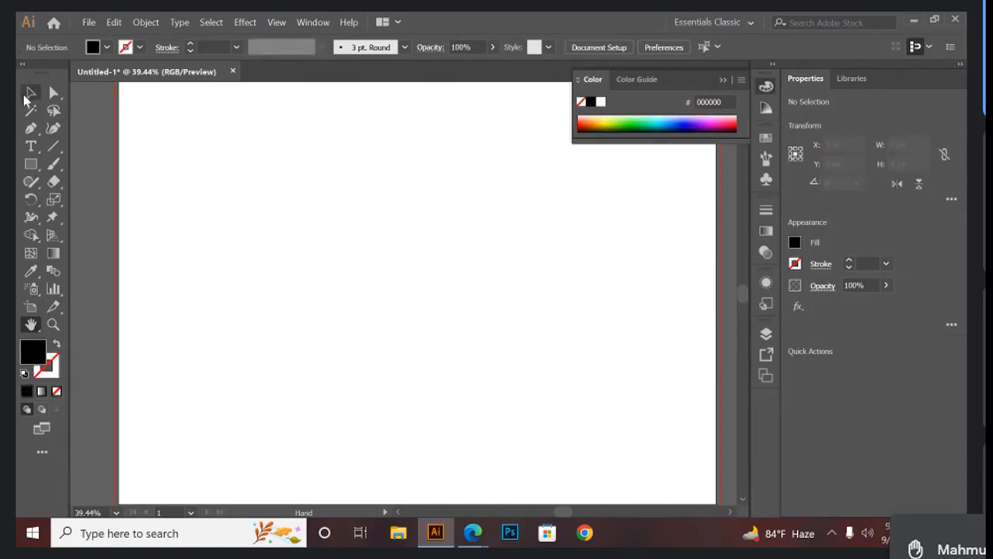
click(29, 93)
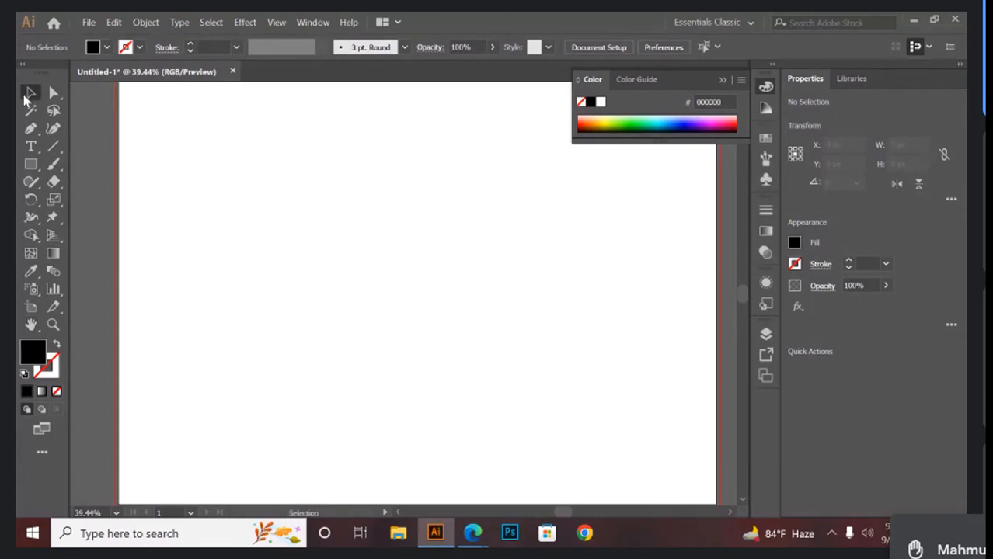
click(31, 149)
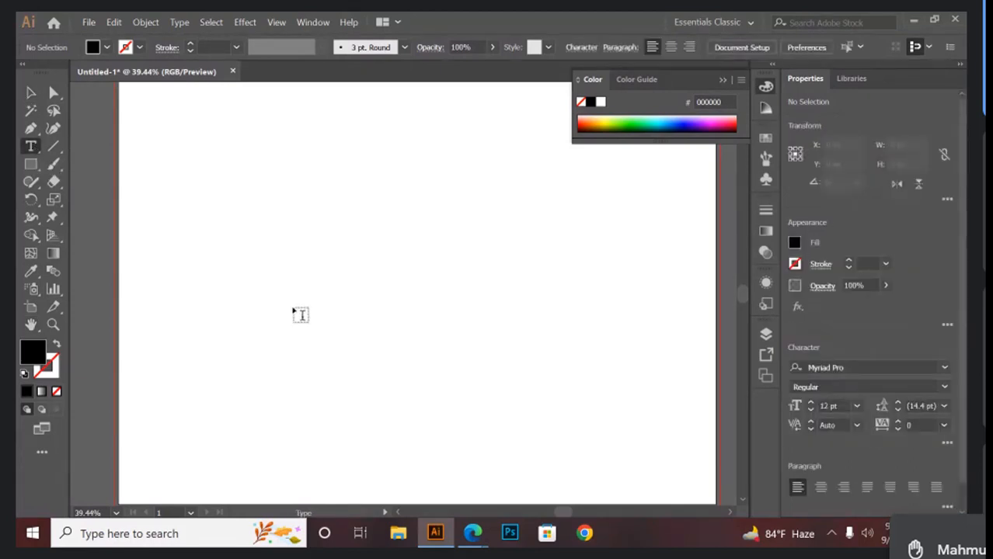
click(296, 310)
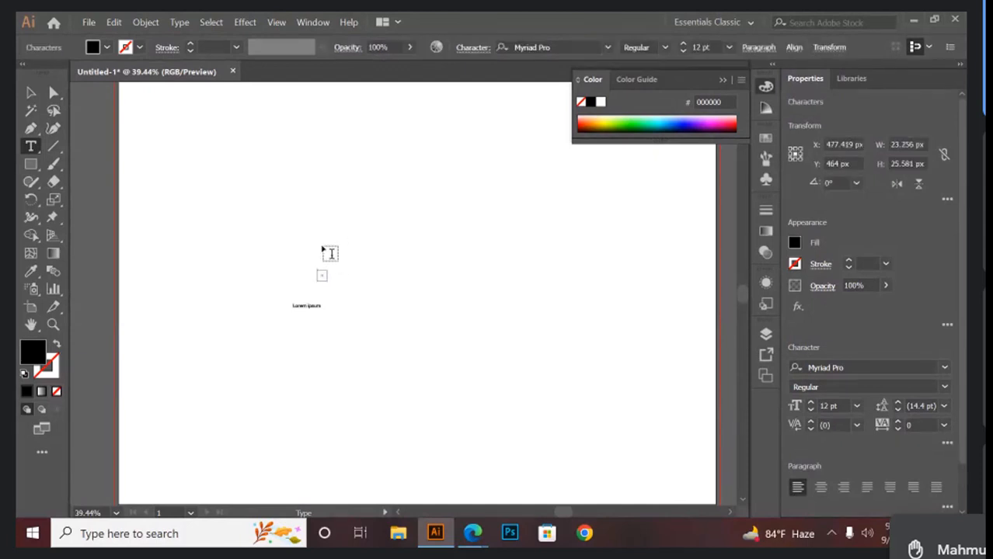
click(27, 94)
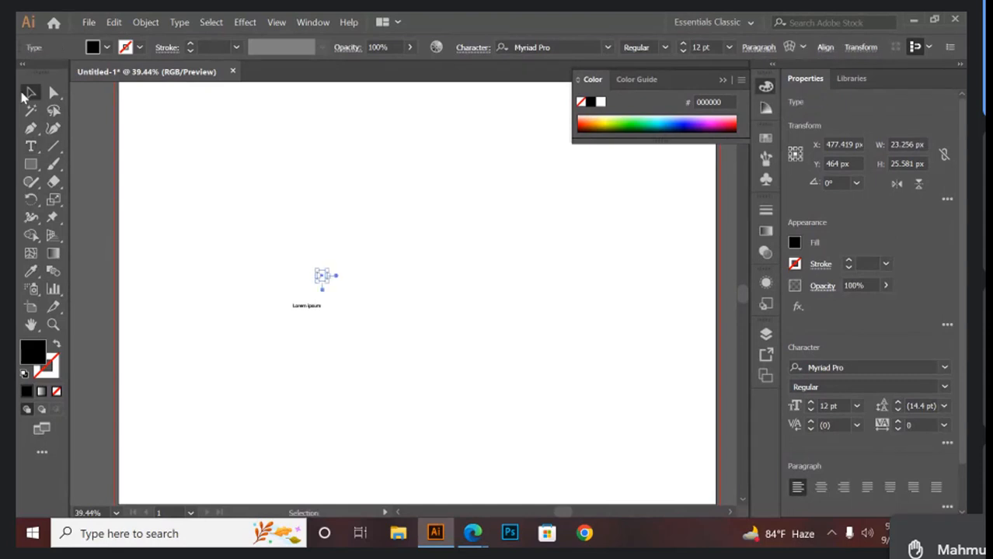
click(172, 223)
drag(202, 242, 398, 407)
key(Delete)
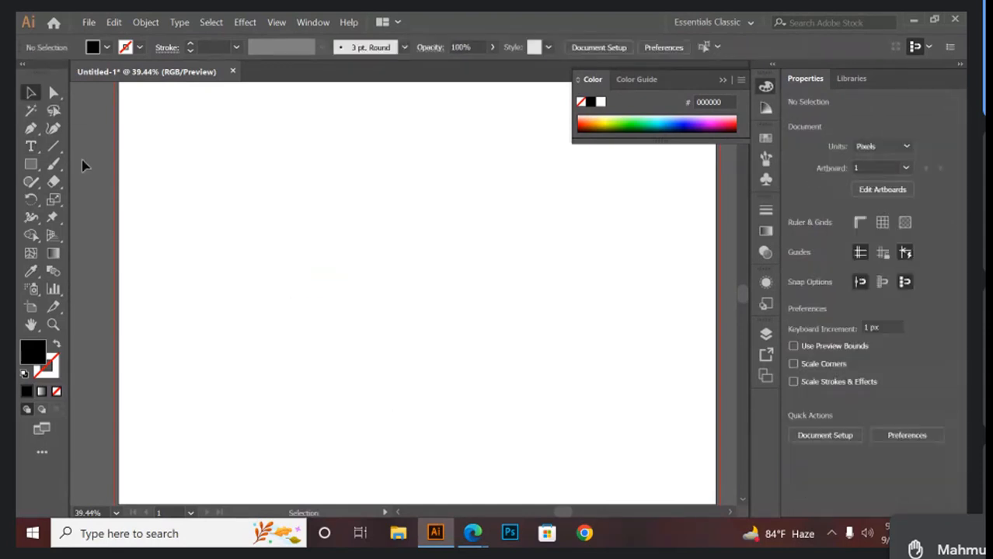
- Place a point text object near the middle of the artboard and set its font size to 85 pt
click(30, 147)
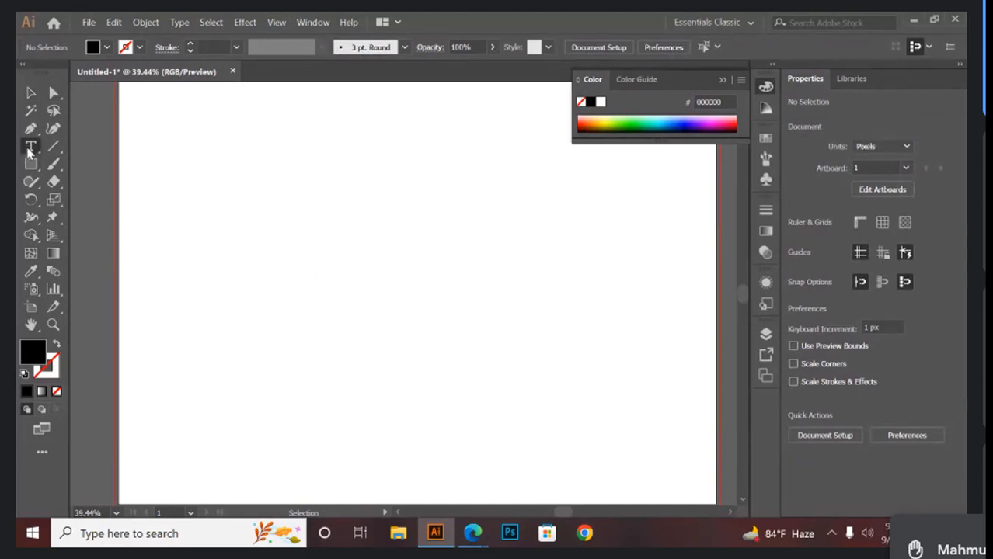
click(339, 351)
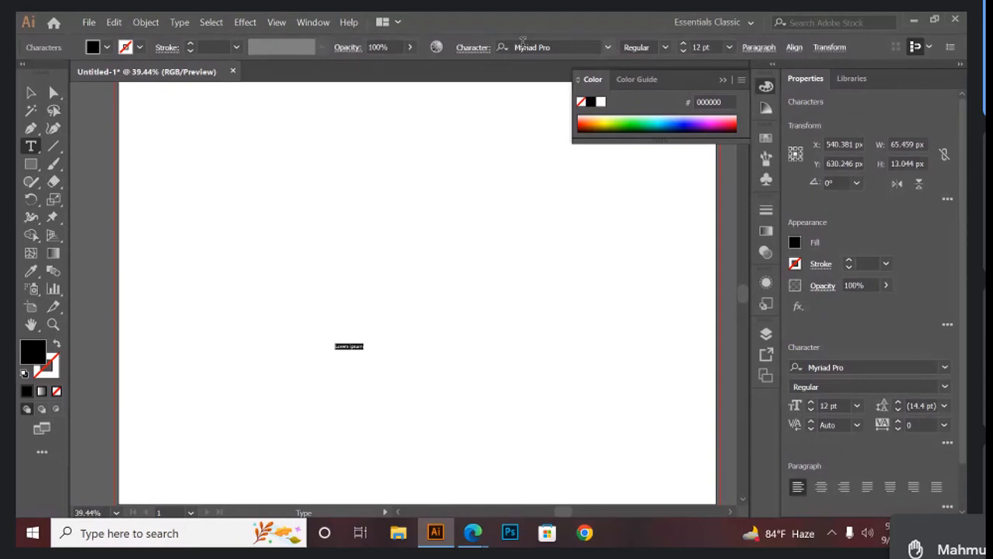
click(472, 48)
click(472, 48)
click(476, 49)
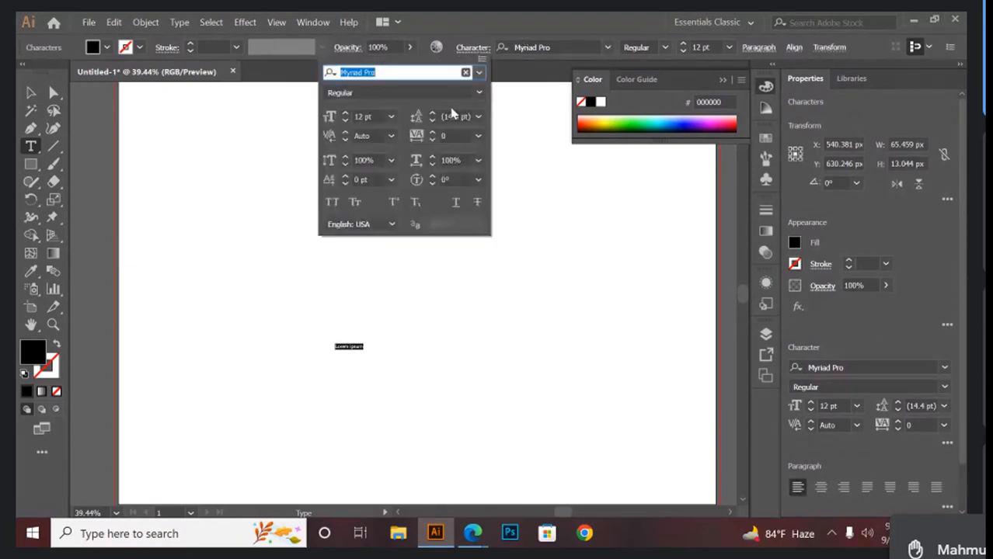
click(376, 116)
key(Up)
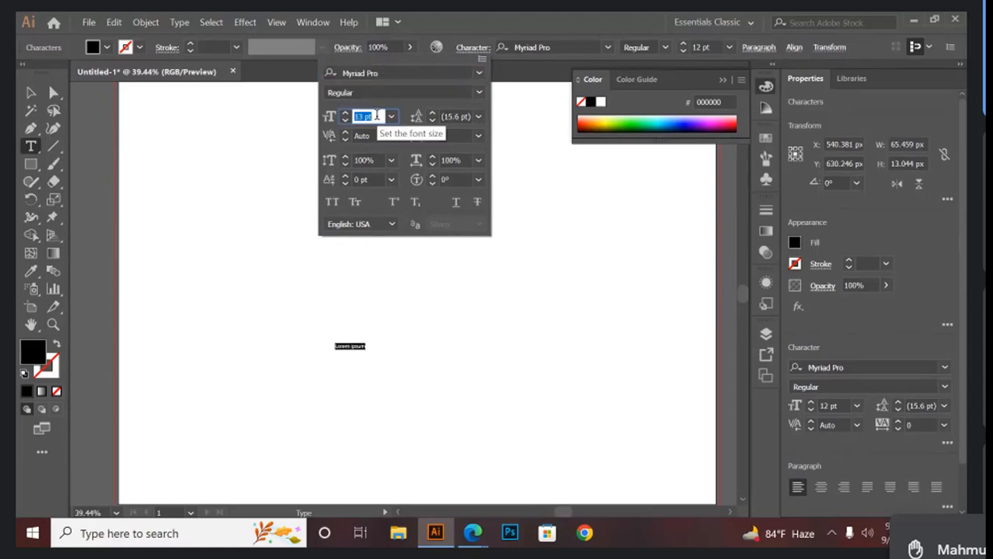
key(Up)
key(Up)
key(Up)
key(Up)
key(Up)
key(Up)
key(Up)
key(Up)
key(Up)
key(Up)
key(Up)
key(Up)
key(Up)
key(Up)
key(Up)
key(Up)
key(Up)
key(Up)
key(Up)
key(Up)
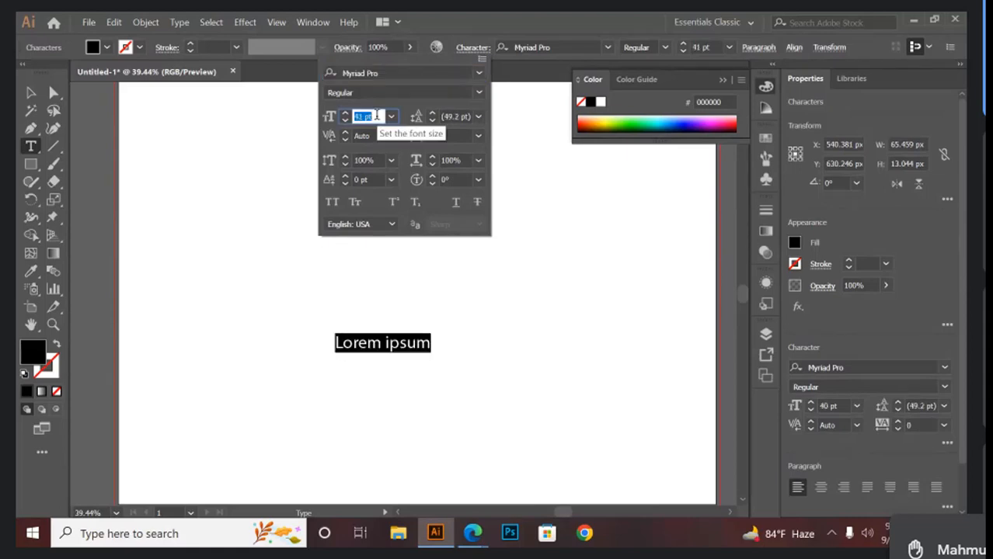
key(Up)
key(Up)
key(Up)
key(Up)
key(Up)
key(Up)
key(Up)
key(Up)
key(Up)
key(Up)
key(Up)
key(Up)
key(Up)
key(Up)
key(Up)
key(Up)
key(Up)
key(Up)
key(Up)
key(Up)
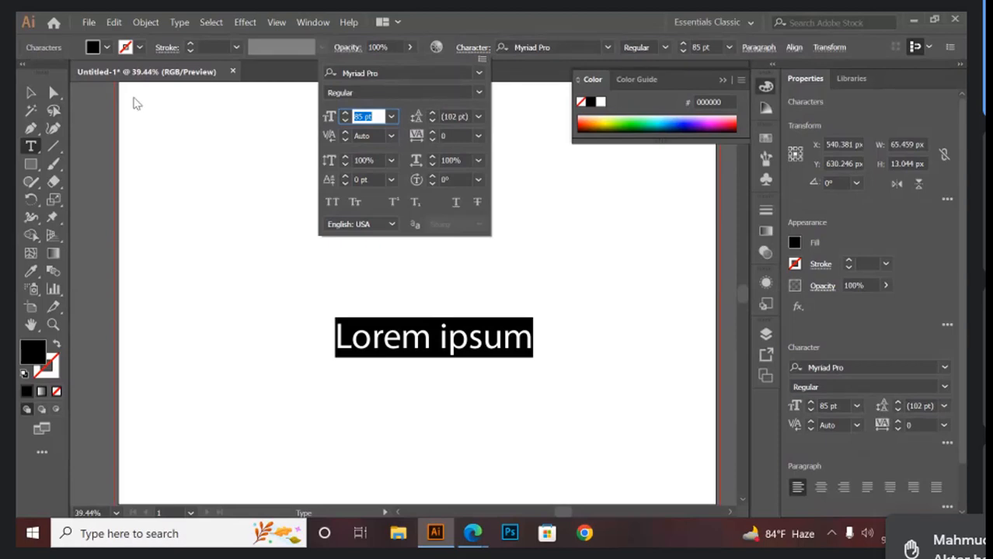
click(224, 134)
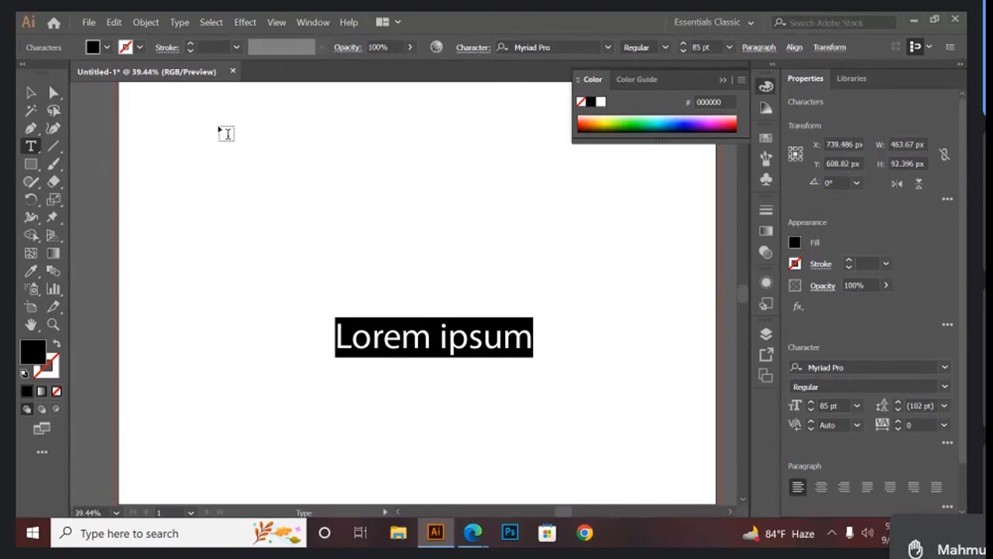
- Replace the placeholder text with BANGLADESH in capital letters and finish editing the text
key(BackSpace)
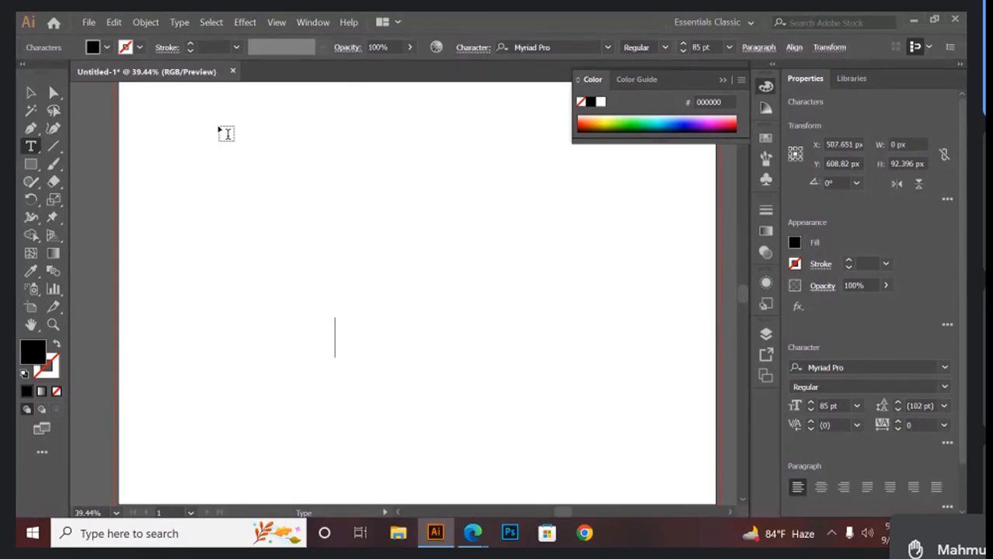
text(ban)
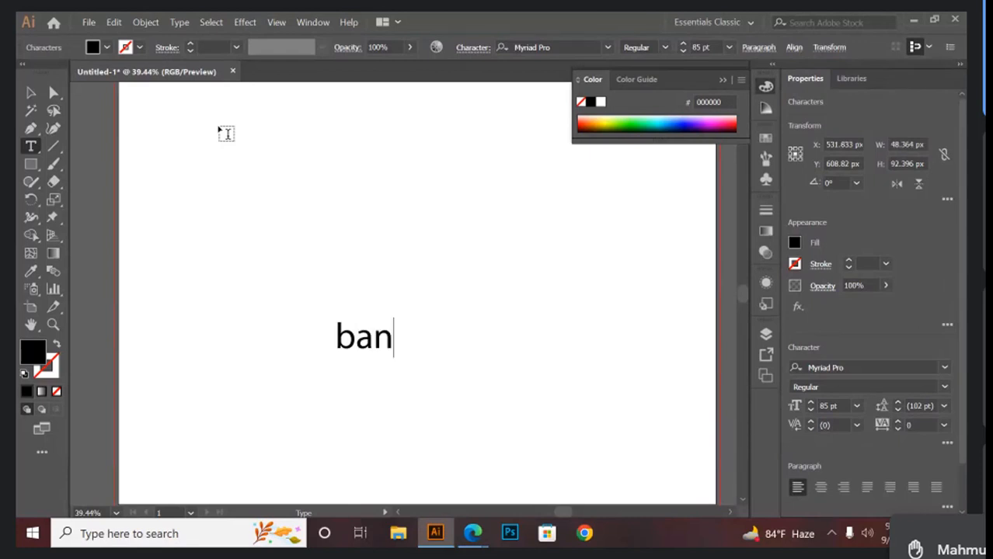
key(BackSpace)
key(BackSpace)
key(BackSpace)
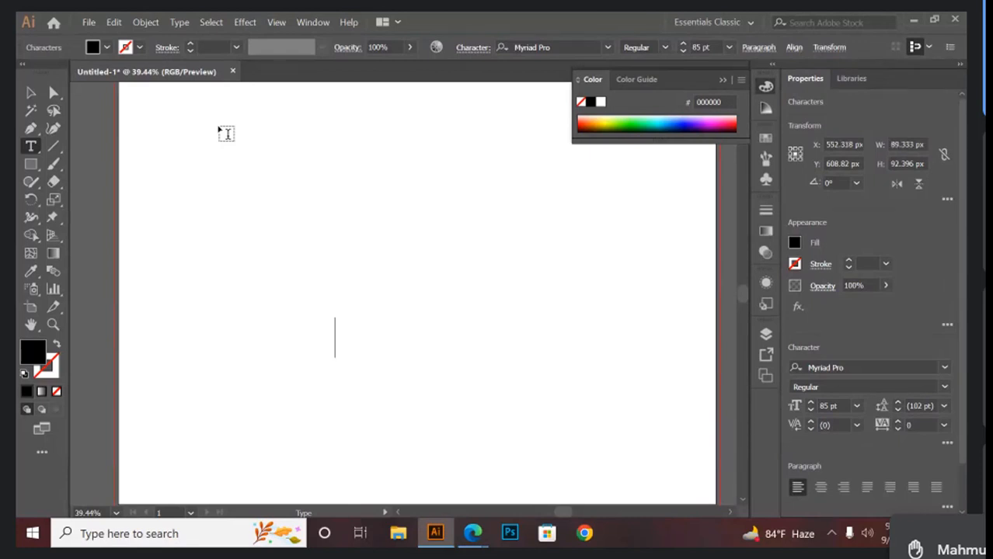
text(BAN)
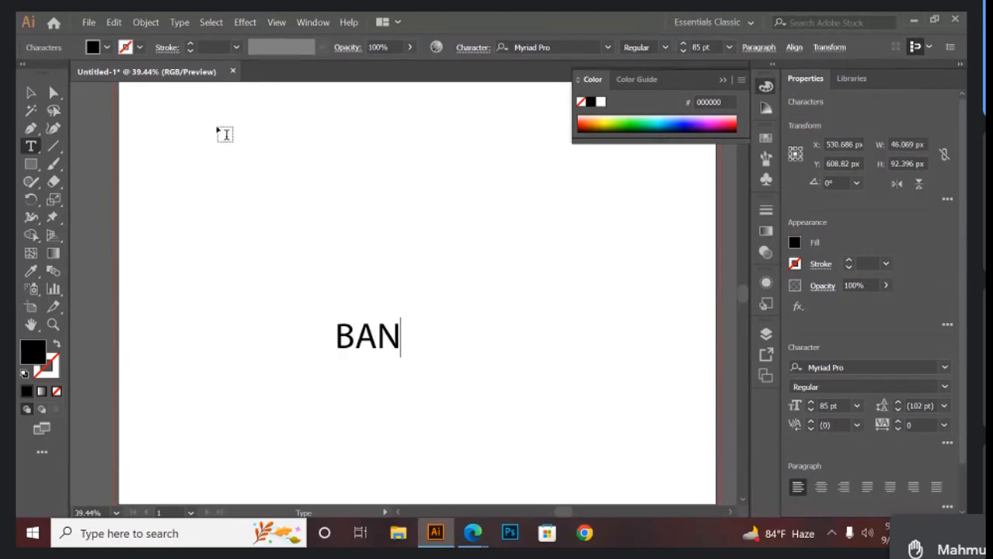
text(GLADESH)
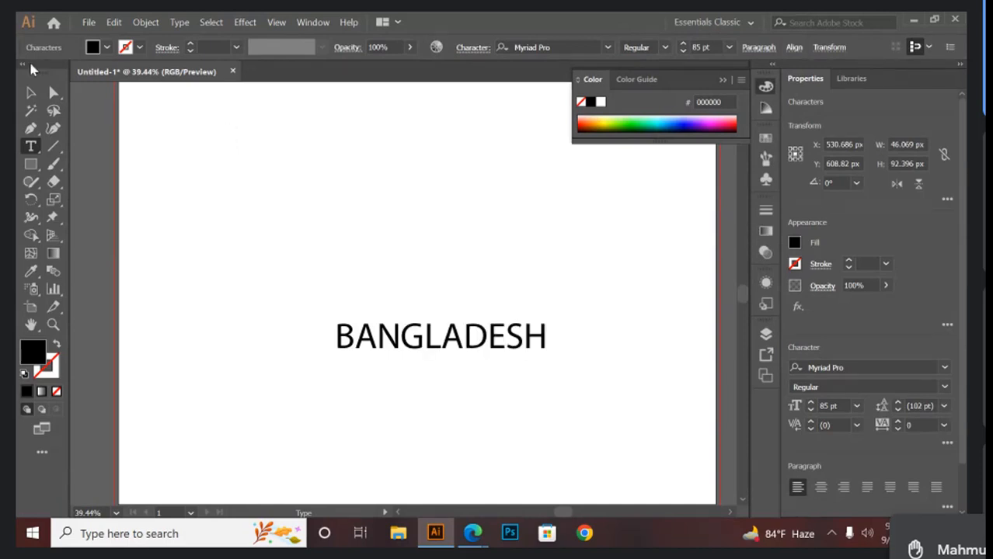
key(Escape)
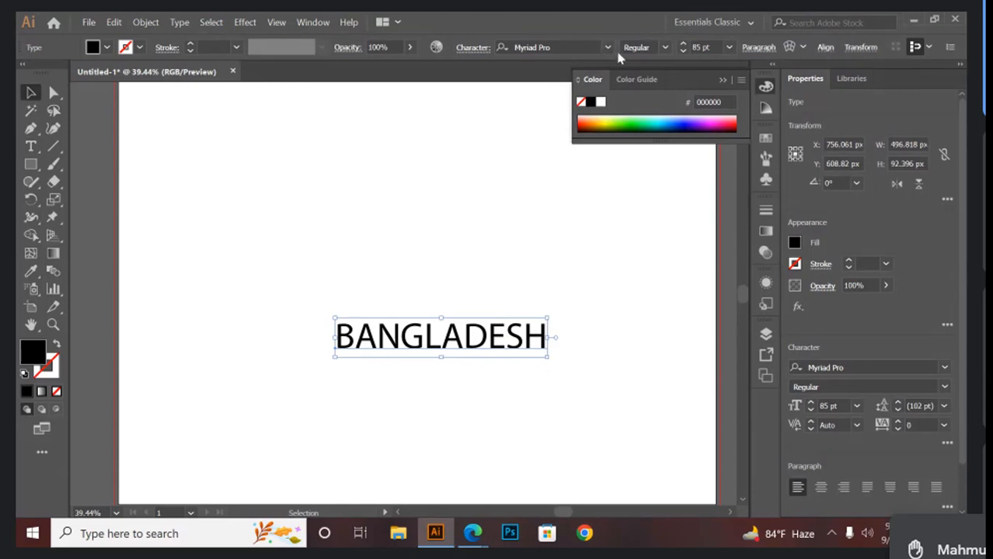
- Warp the BANGLADESH text with a horizontal Arc envelope at 50% bend and no distortion
click(790, 48)
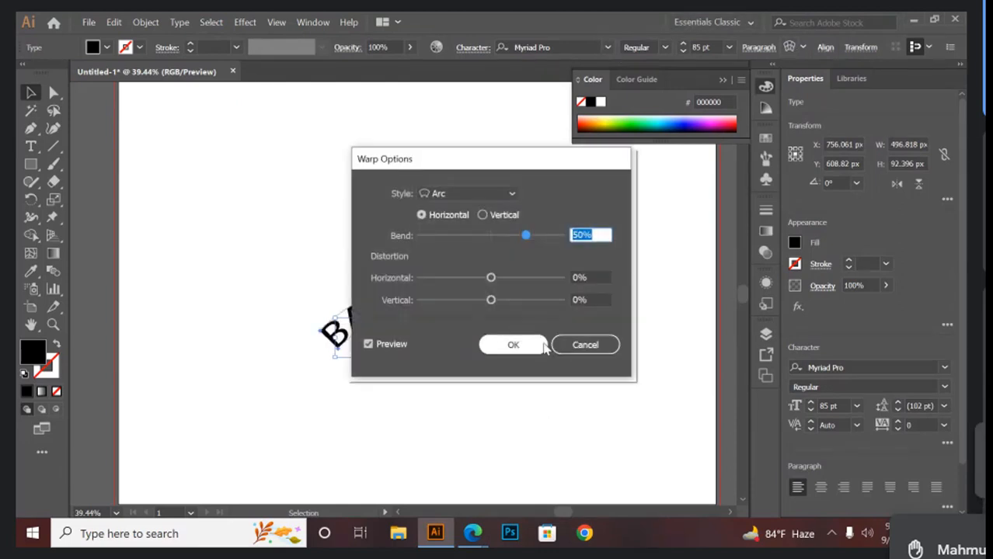
click(543, 348)
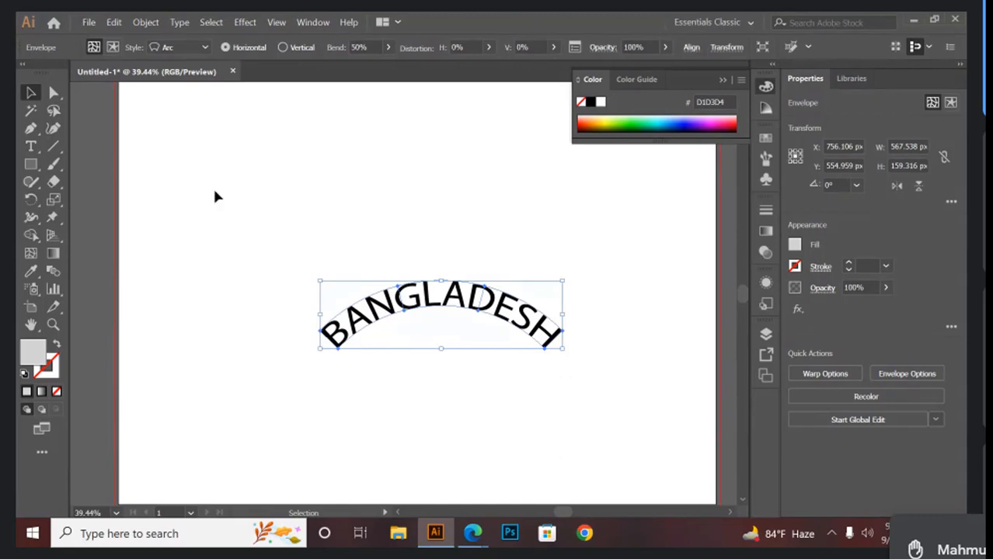
- Try expanding the object and fill of the arched BANGLADESH text, and undo the expansion
click(144, 22)
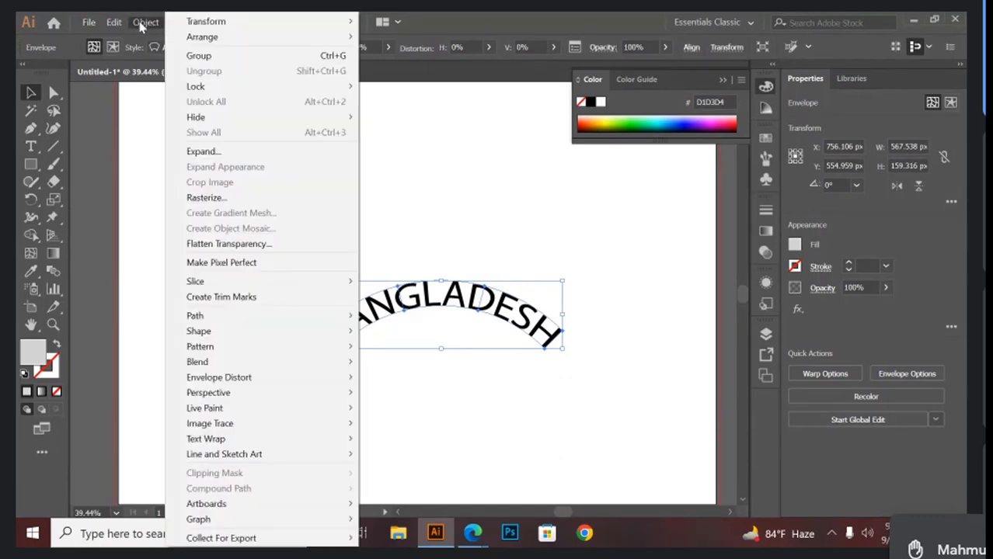
click(235, 152)
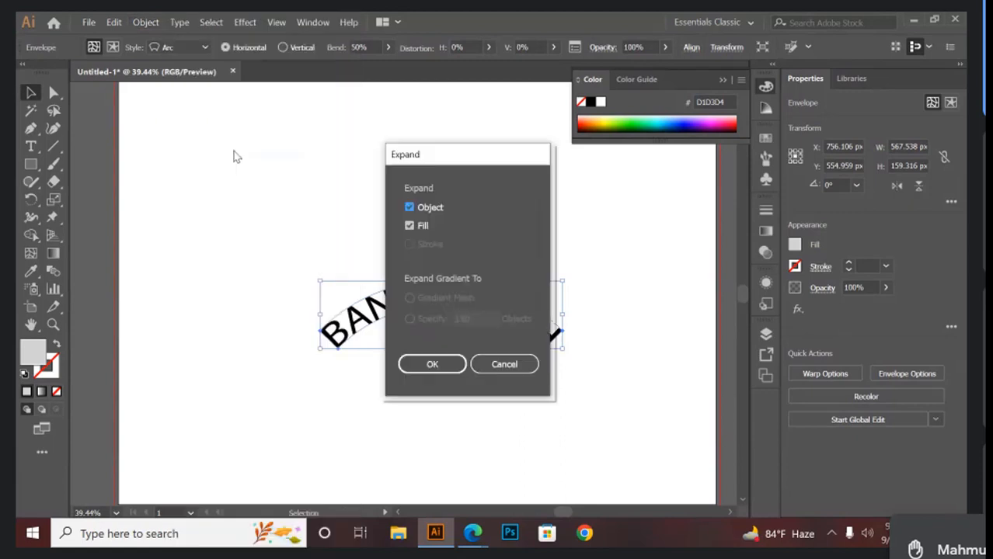
click(433, 364)
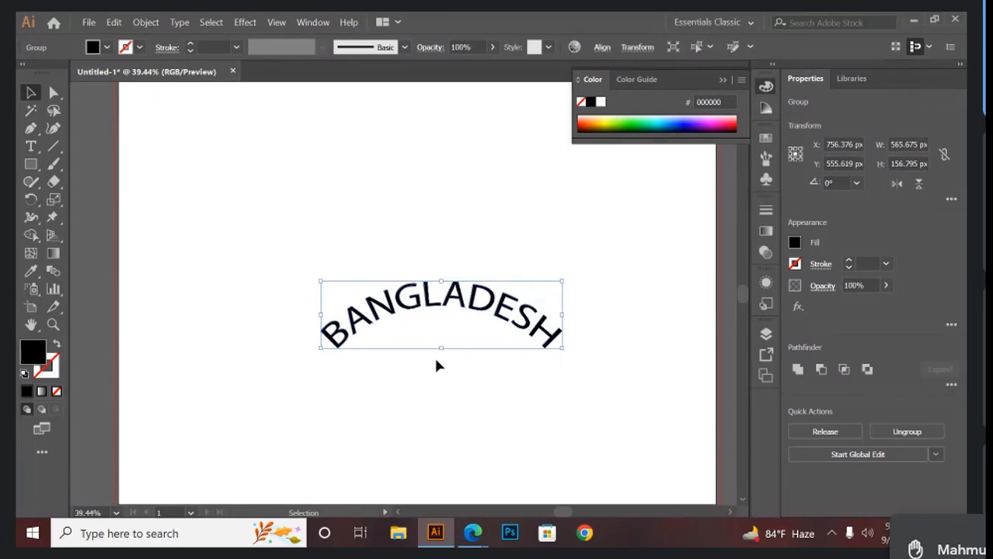
key(ctrl+z)
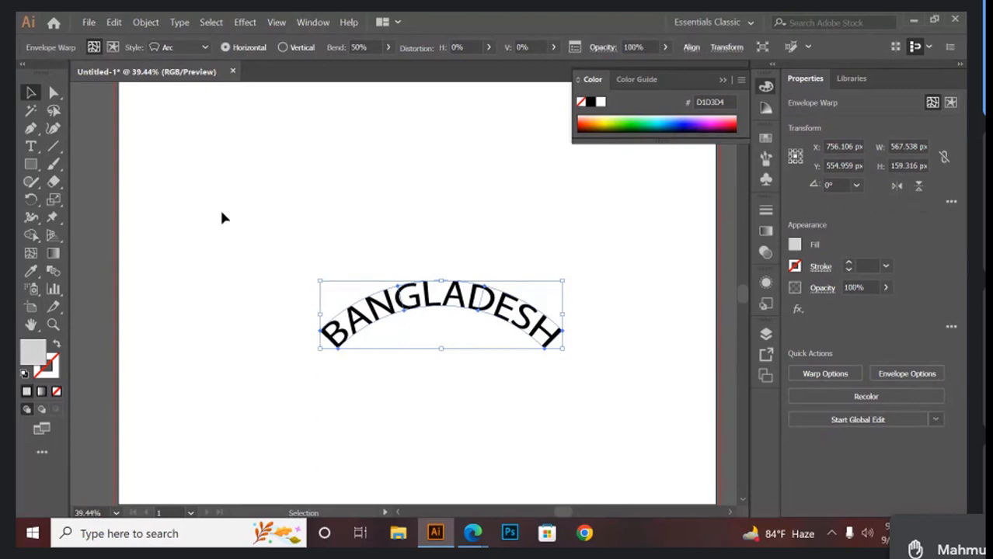
- Offset the path of the arched BANGLADESH text's envelope by 10 px with Miter joins and a miter limit of 4
click(148, 22)
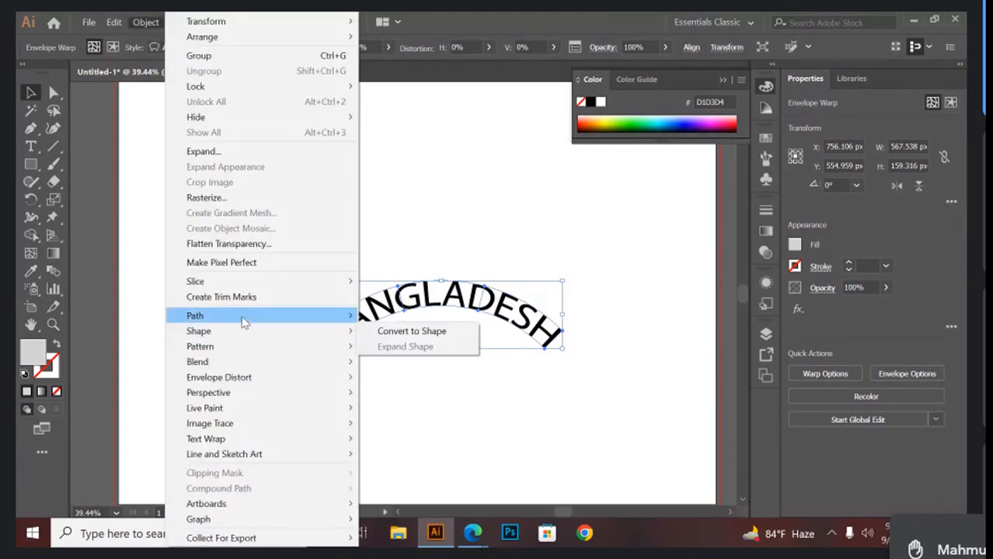
mouse_move(243, 319)
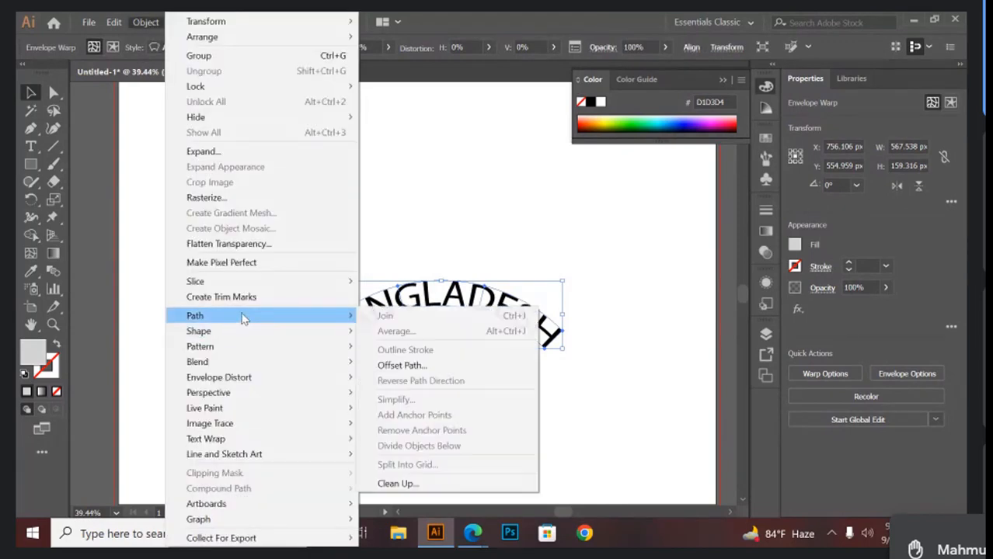
click(445, 366)
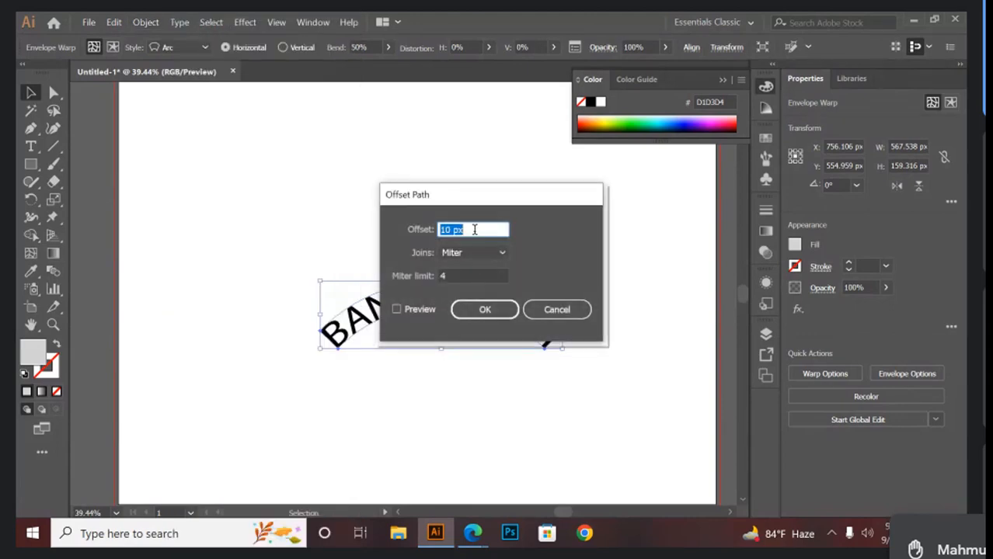
click(485, 310)
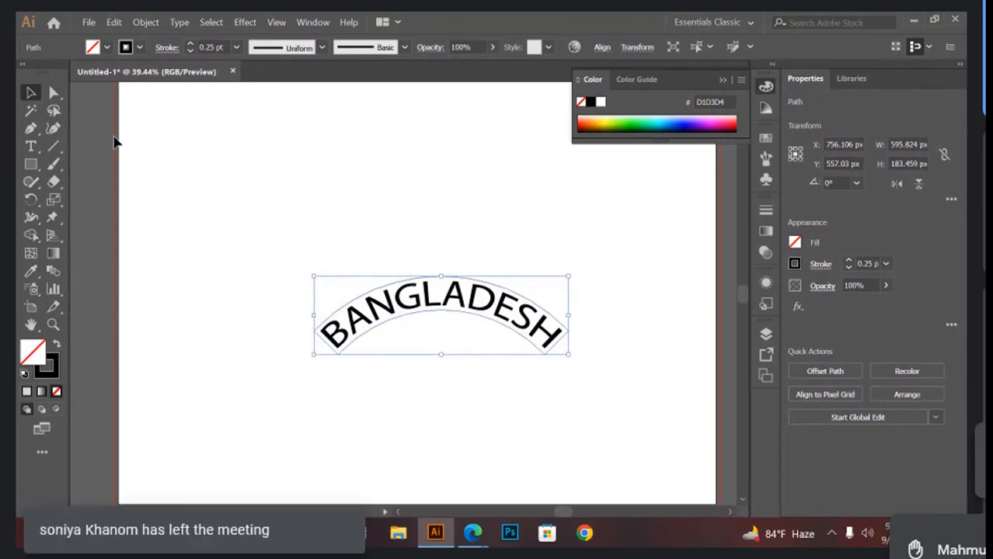
- Expand the fill and stroke of the offset outline around the arched BANGLADESH text
click(144, 23)
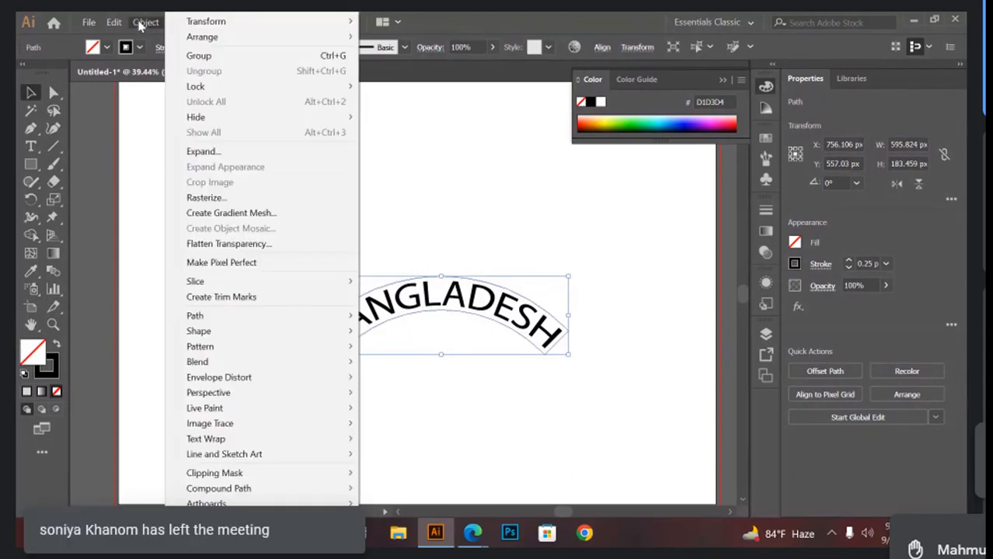
click(230, 153)
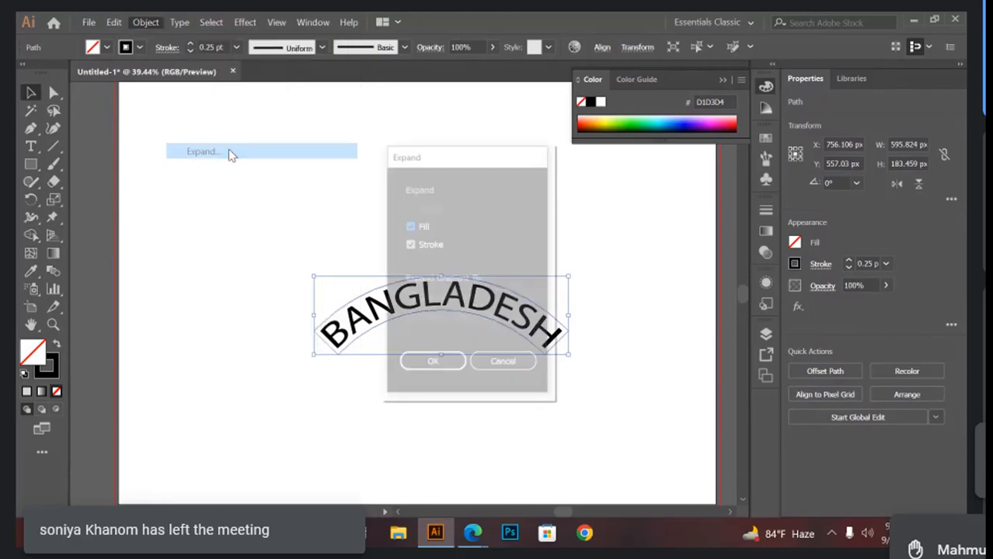
click(423, 365)
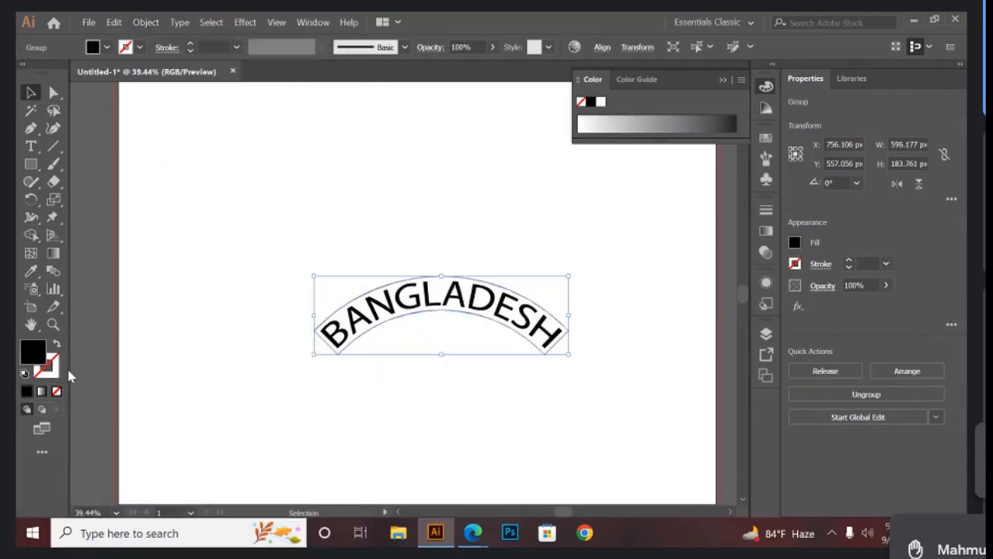
- Set the fill colour of the expanded outline to hex 12A023
double_click(35, 353)
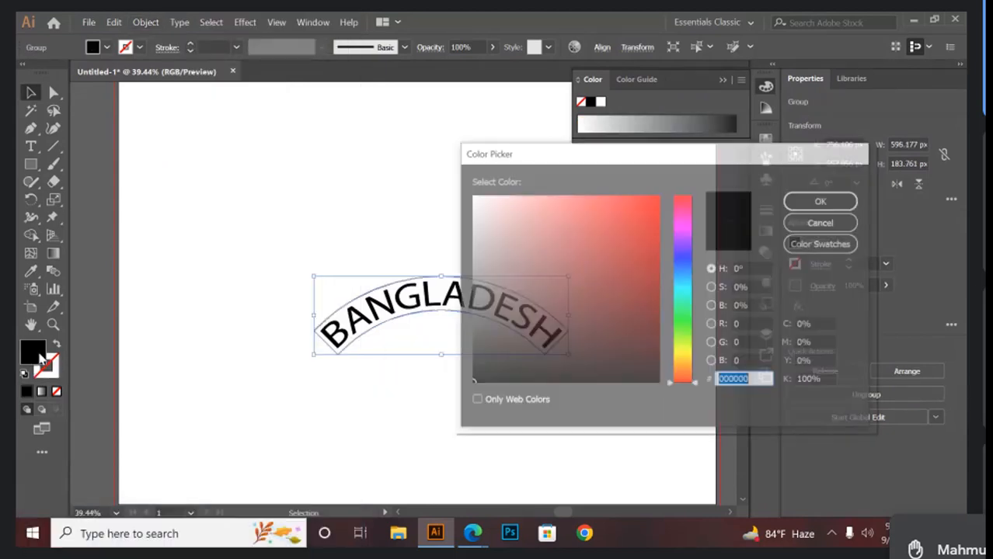
text(2A6023)
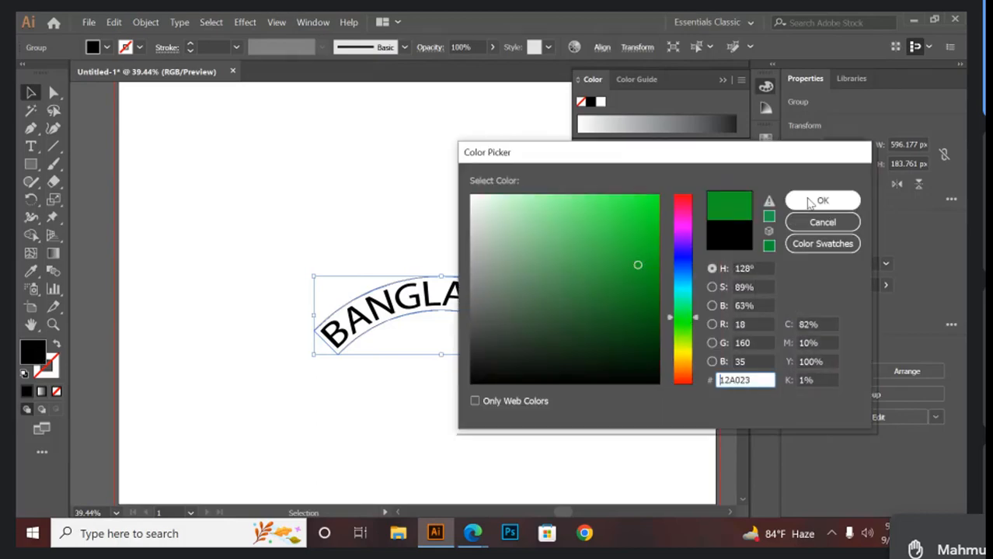
click(827, 203)
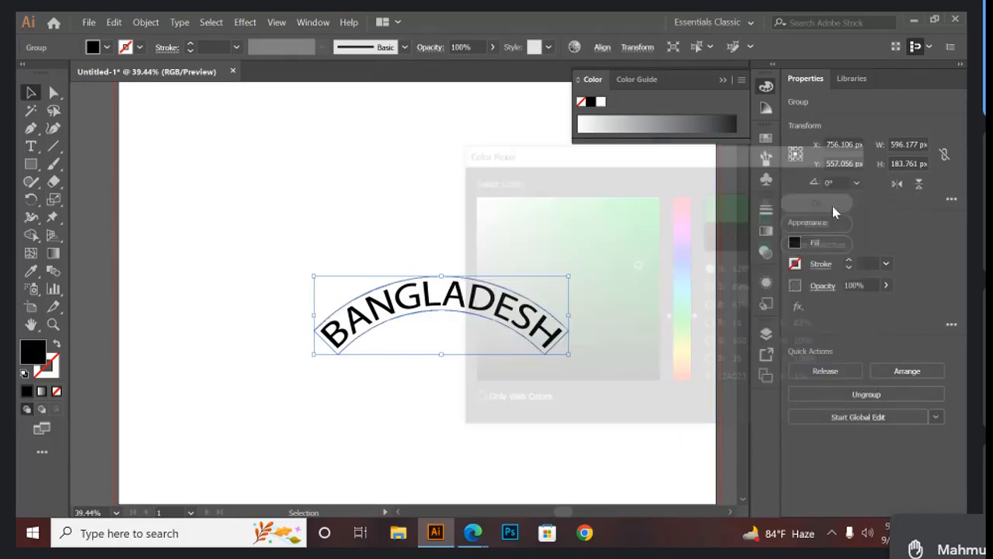
- Try moving the expanded outline above and below the arched text, and undo both moves
drag(510, 289, 437, 208)
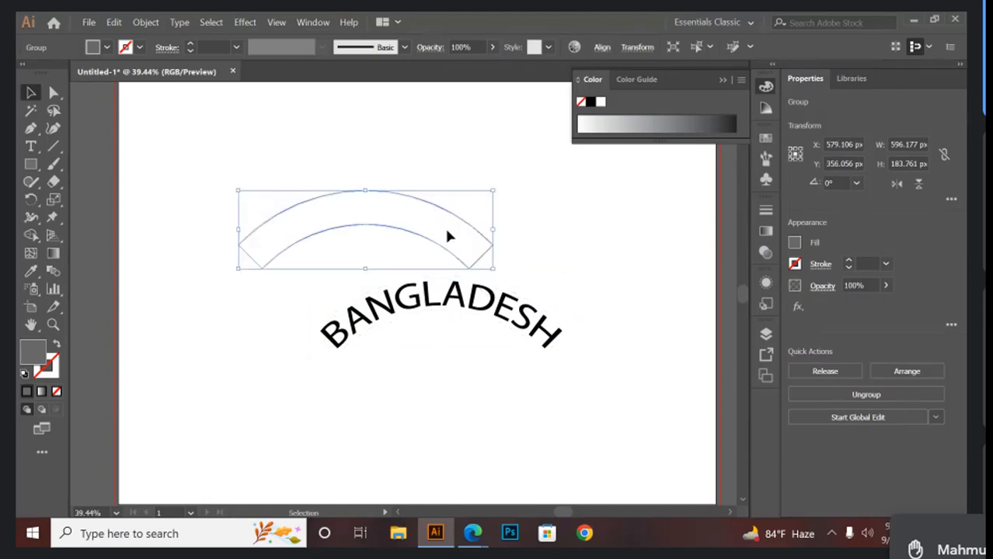
drag(488, 248, 535, 391)
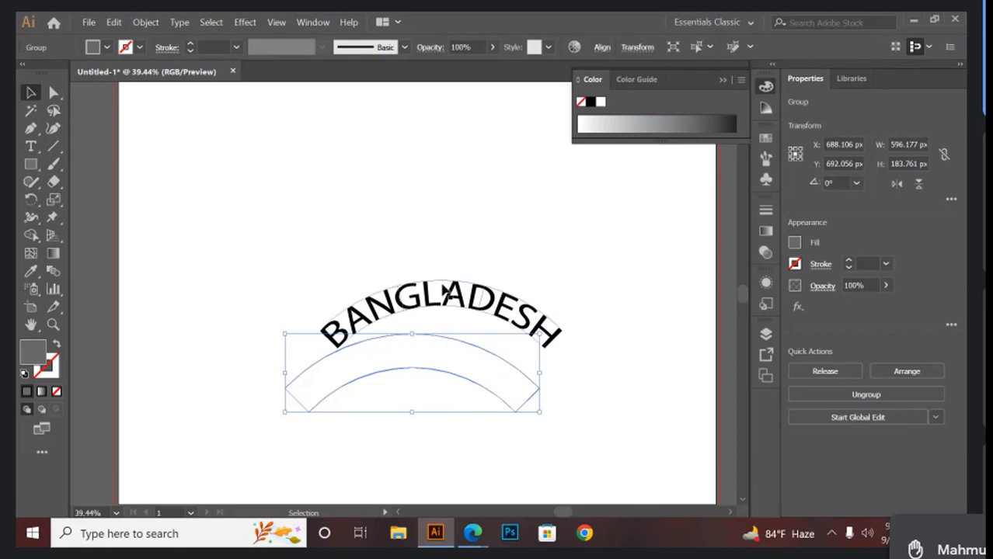
key(z)
key(ctrl+z)
key(ctrl+z)
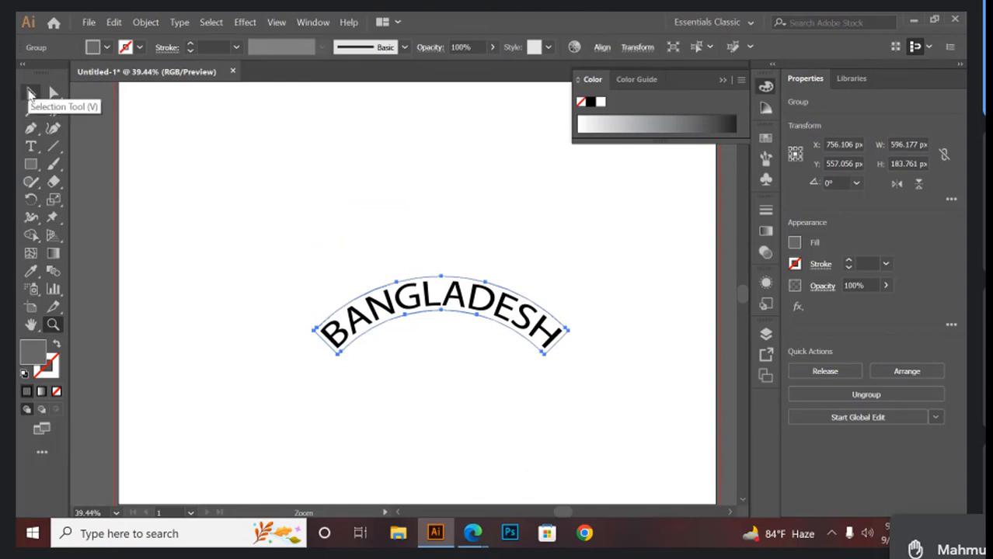
- Move the arched BANGLADESH text together with its outline towards the artboard's left edge and deselect them
click(31, 93)
click(175, 170)
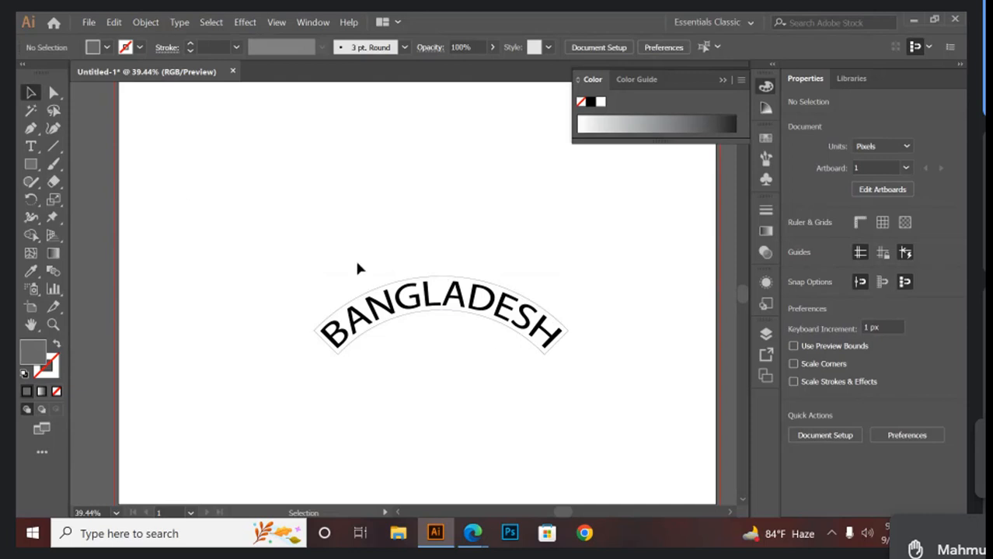
drag(386, 264, 247, 341)
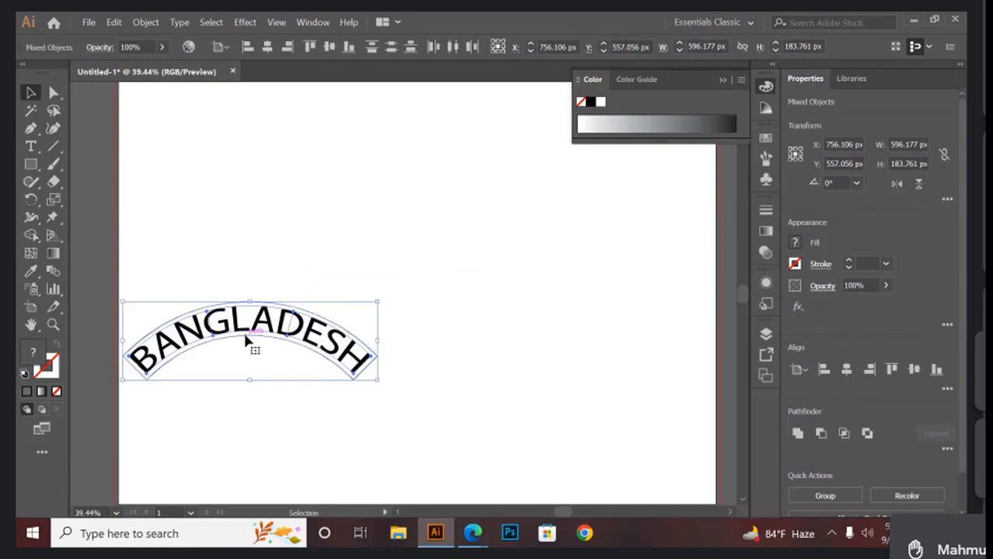
click(376, 469)
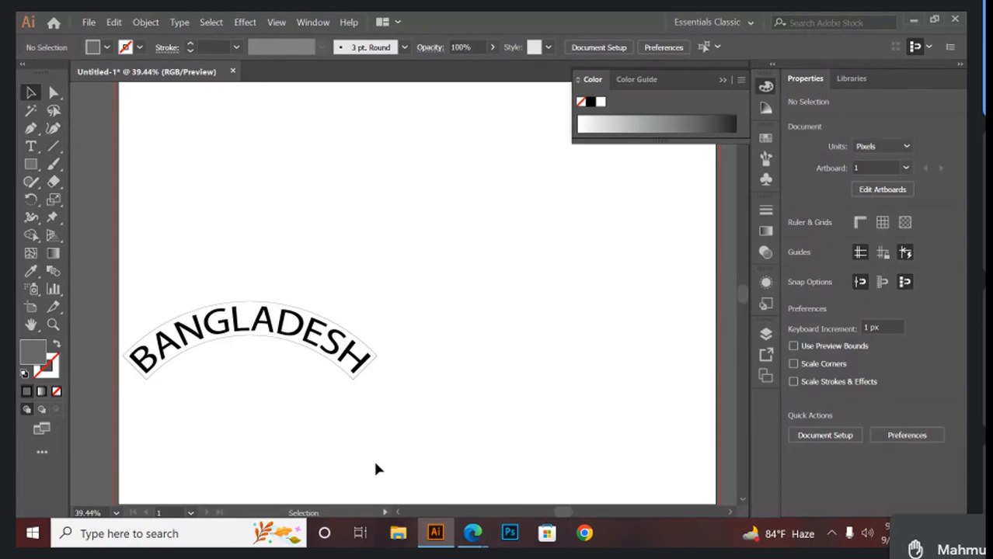
drag(375, 469, 131, 213)
click(138, 215)
- Add a second BANGLADESH point text at 85 pt on the right half of the artboard and finish editing it
click(31, 146)
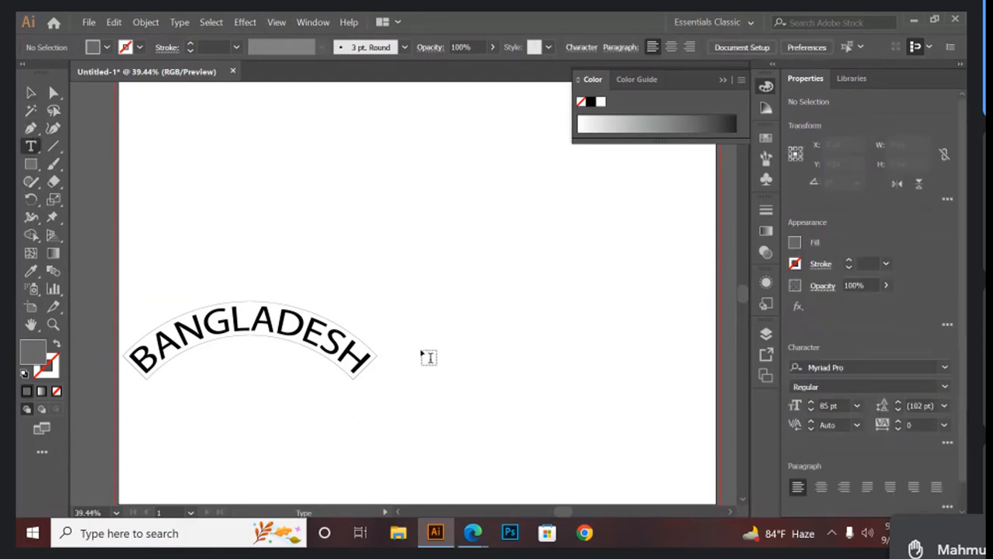
click(473, 305)
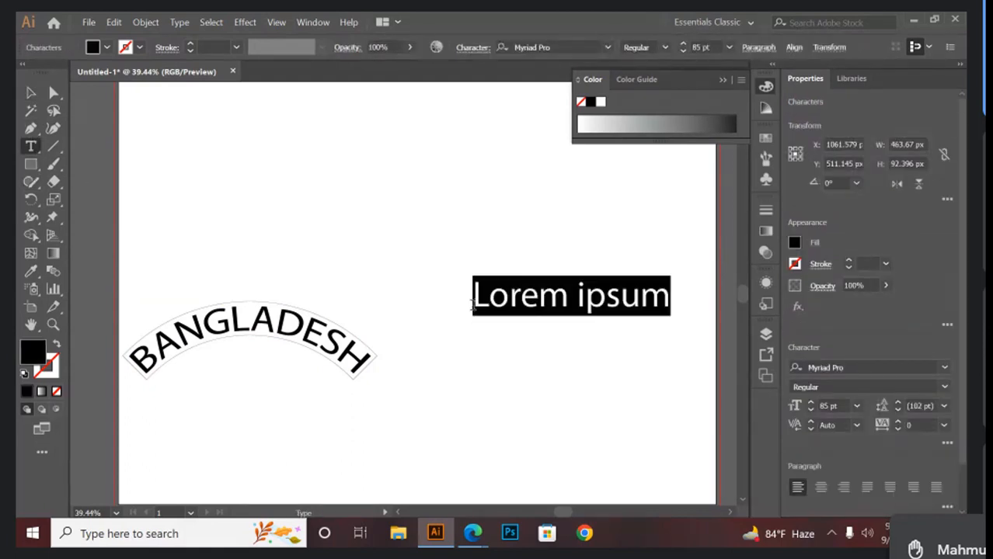
key(BackSpace)
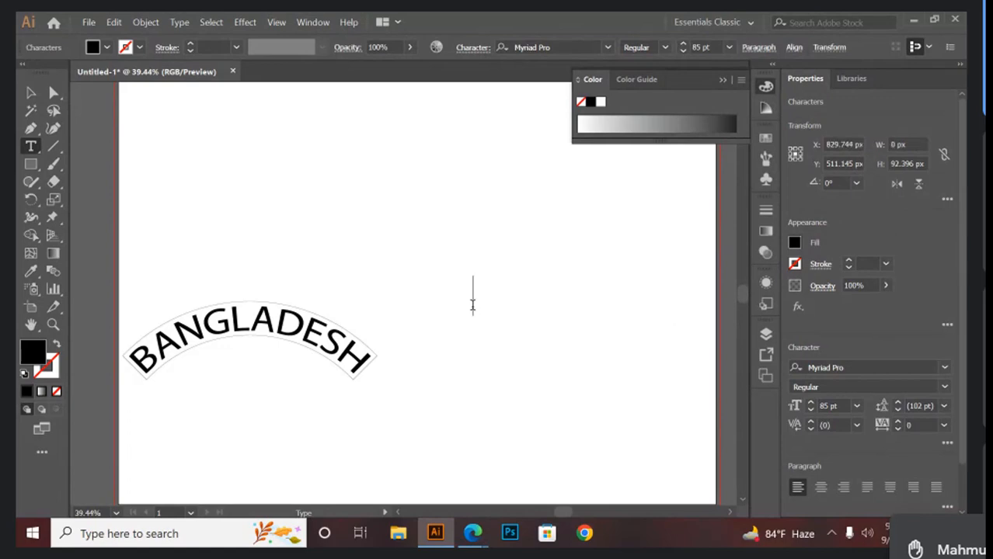
text(BAN)
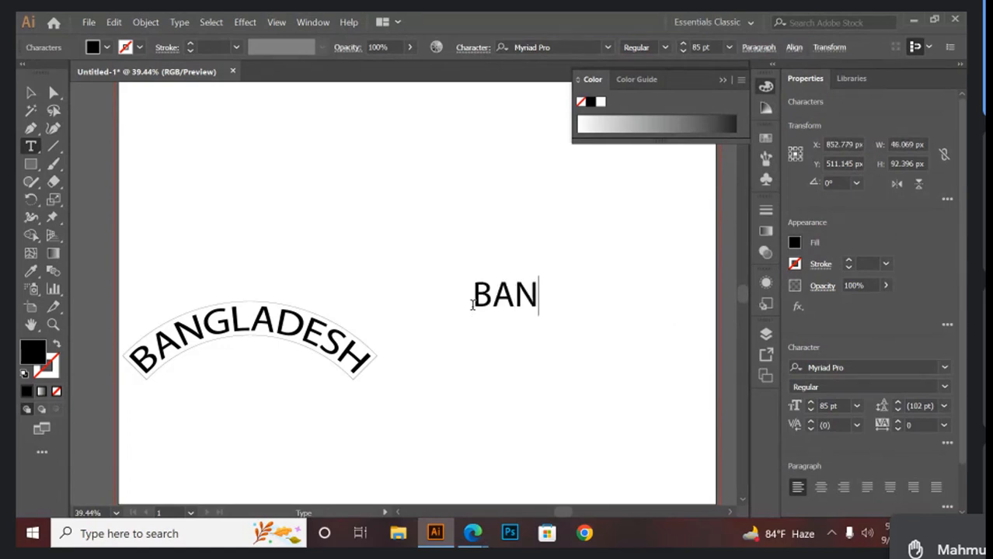
text(GLADESH)
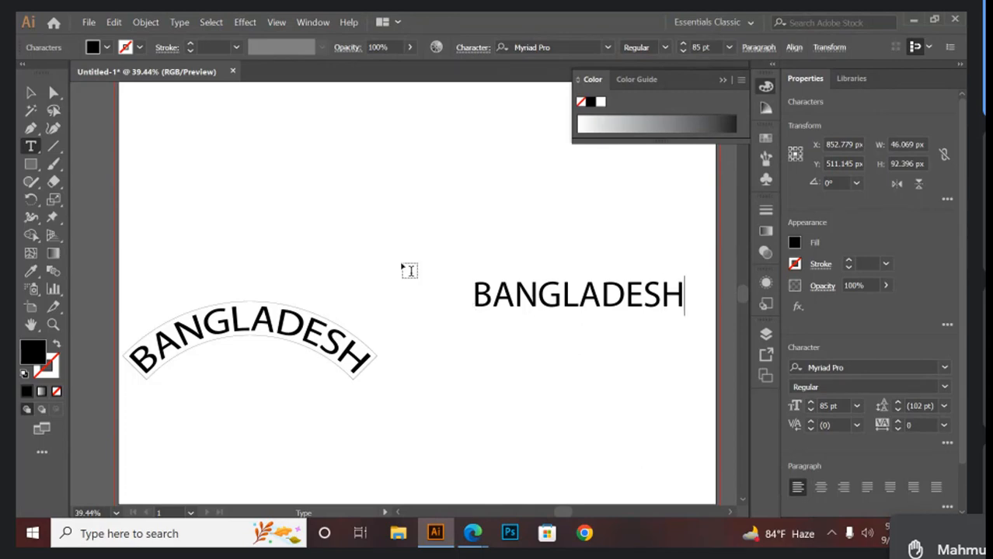
click(32, 93)
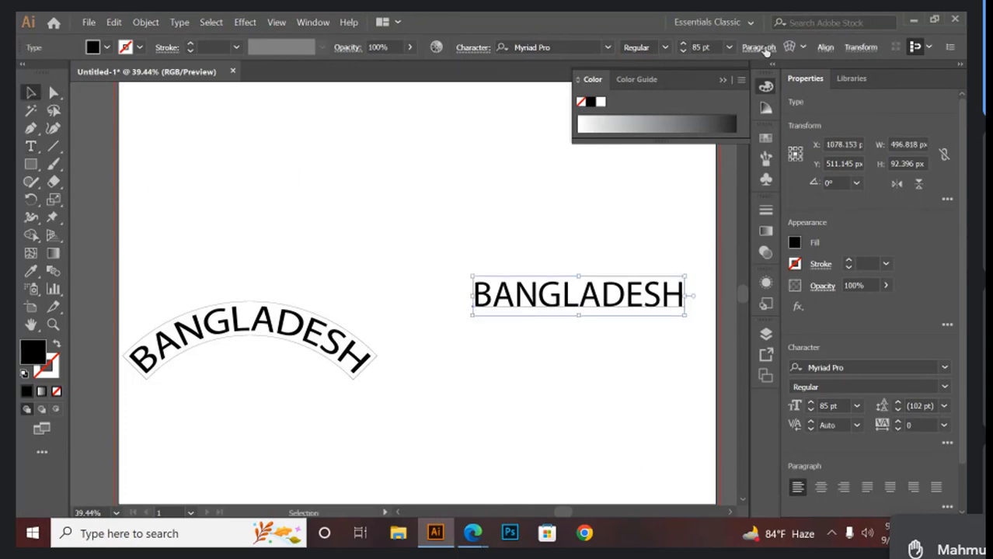
- Warp the second BANGLADESH text with a horizontal Arc envelope at 50% bend, and choose fill colour 00D495 for it
click(758, 47)
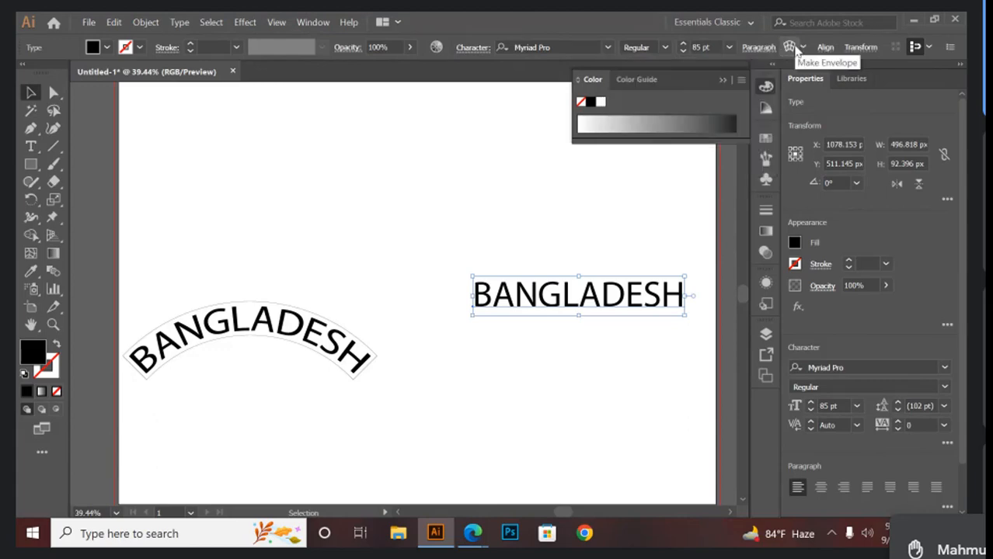
click(790, 47)
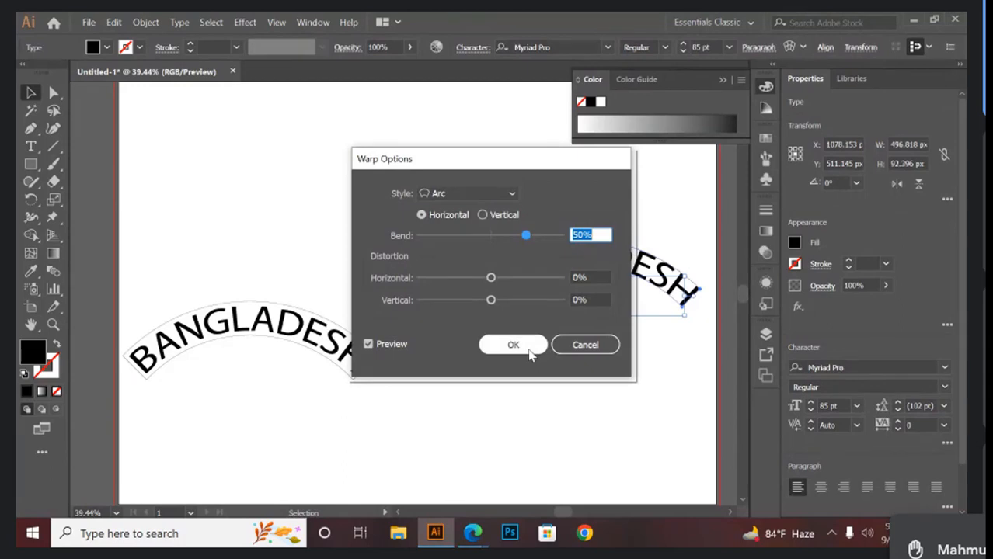
click(514, 345)
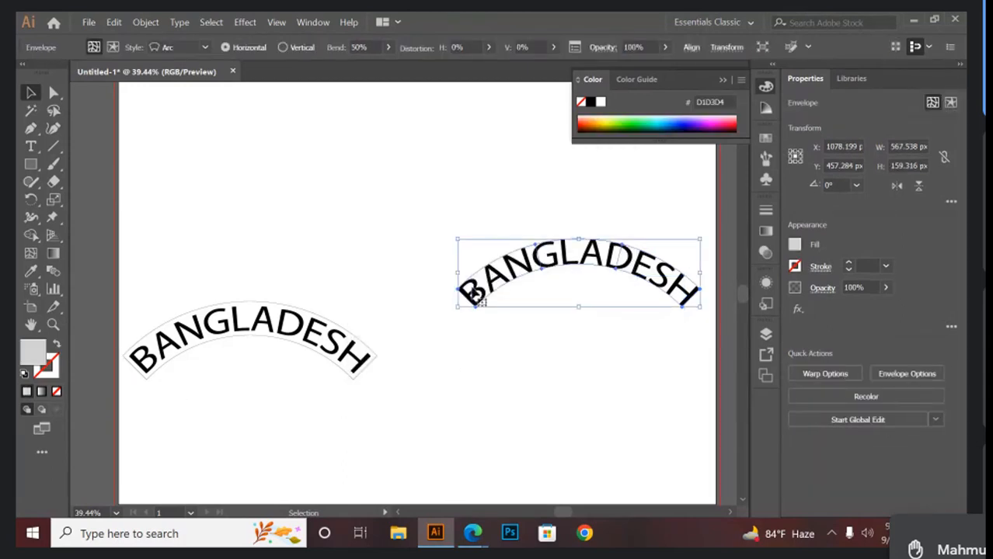
click(655, 118)
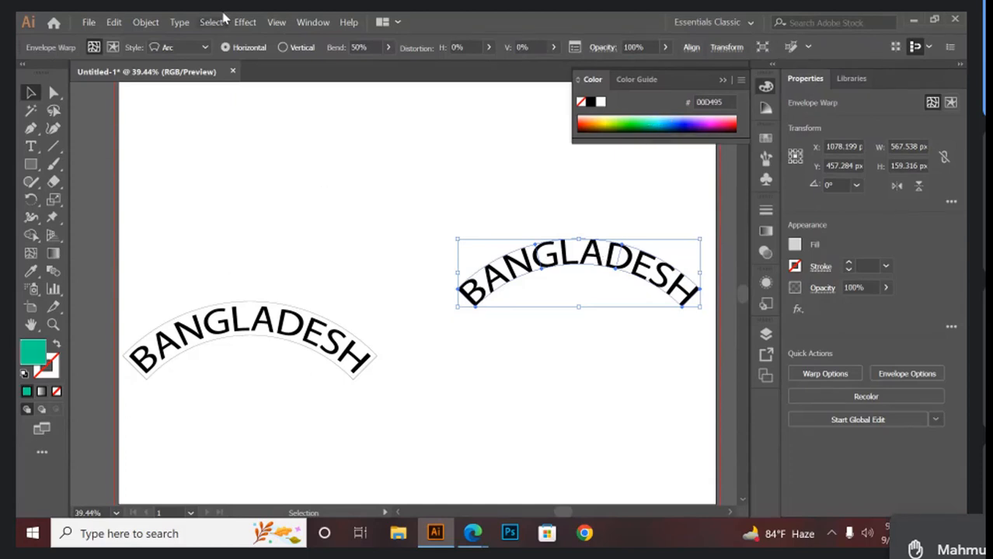
- Create a 10 px path offset with Miter joins and miter limit 4 around the second arched text
click(147, 23)
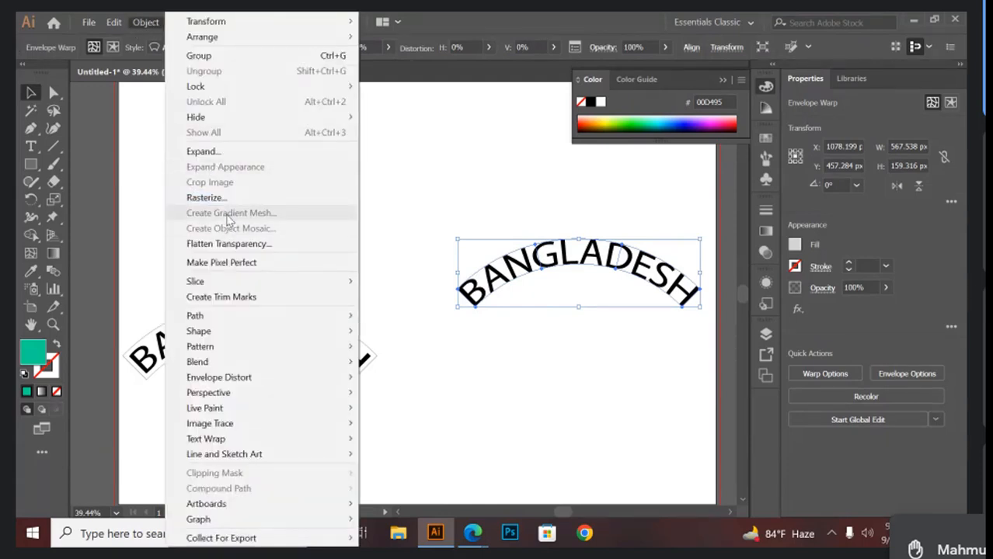
mouse_move(249, 325)
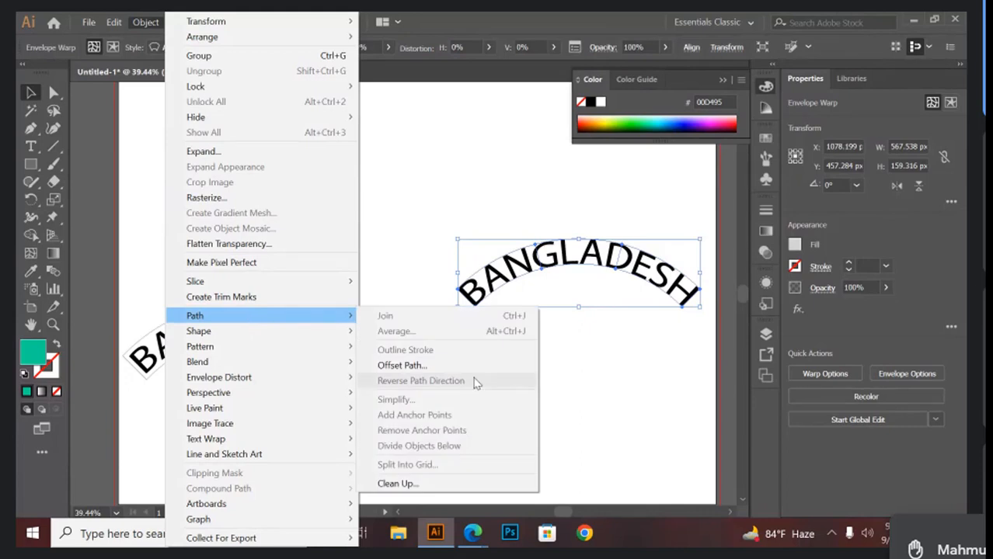
click(472, 370)
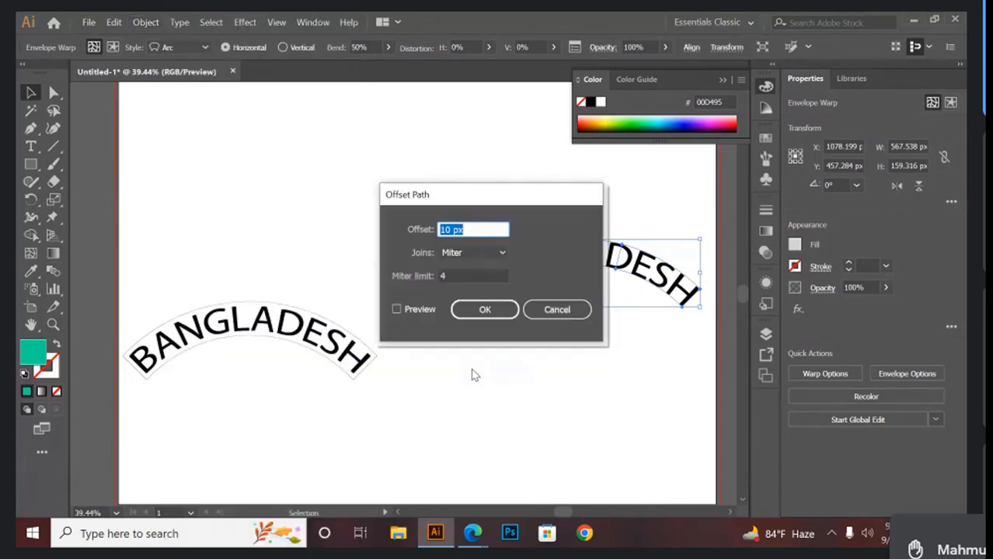
click(496, 311)
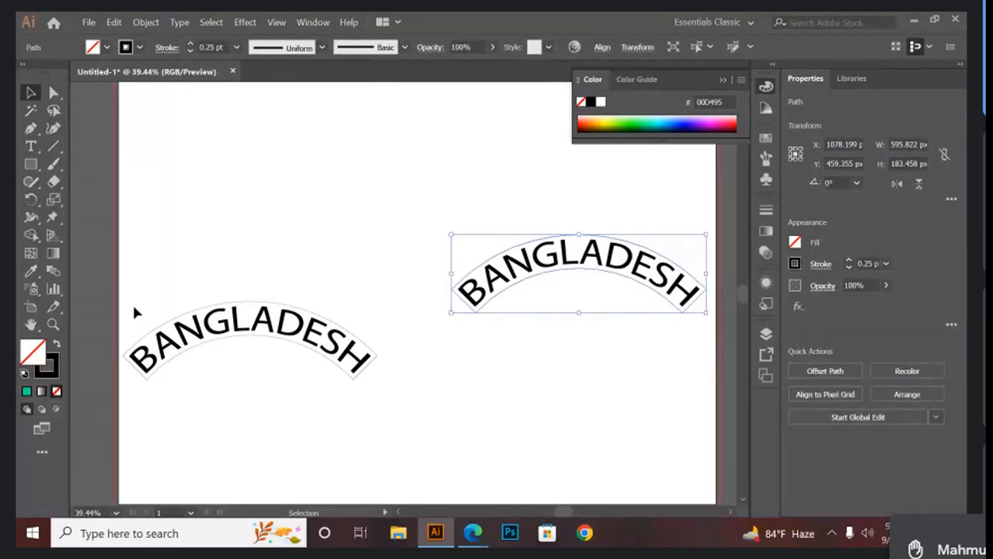
- Swap the fill and stroke of the second text's offset path, fill it with the magenta swatch and deselect it
click(57, 347)
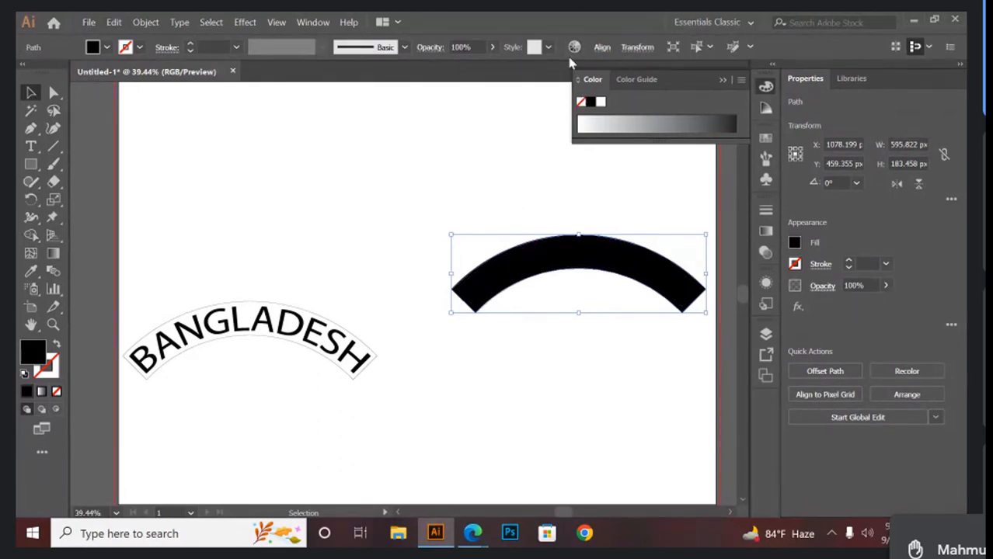
click(765, 140)
click(672, 179)
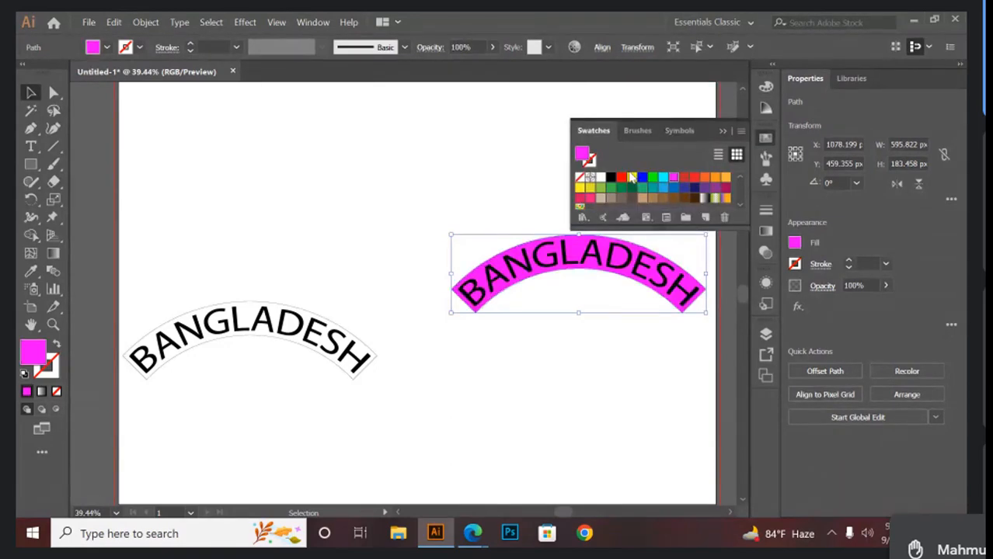
click(432, 170)
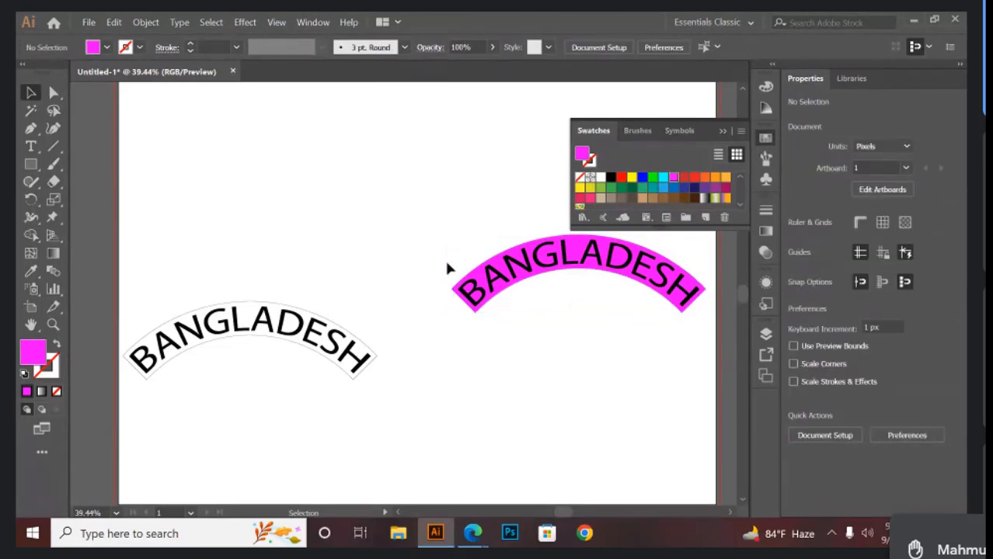
- Expand the second arched text's envelope with the Object and Fill options into editable shapes
click(489, 278)
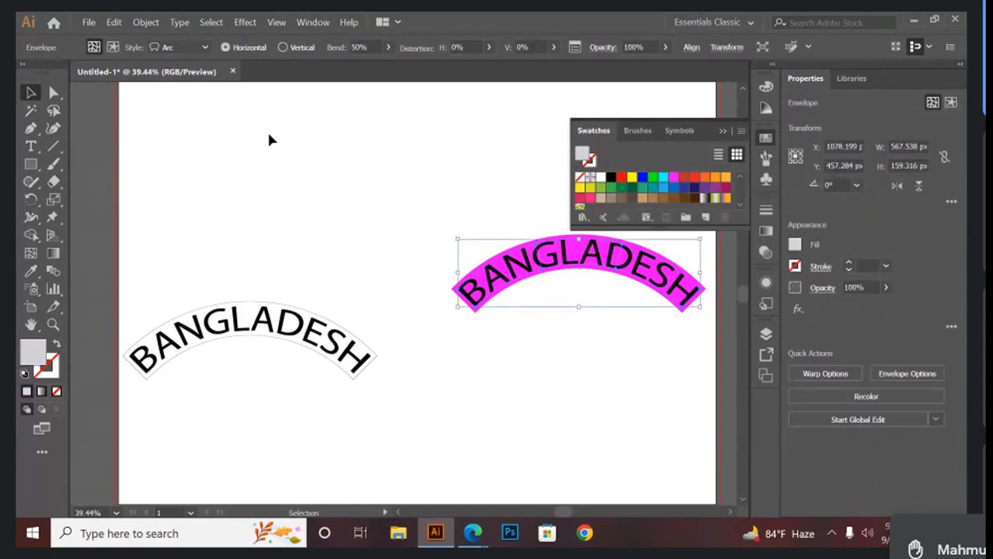
click(146, 23)
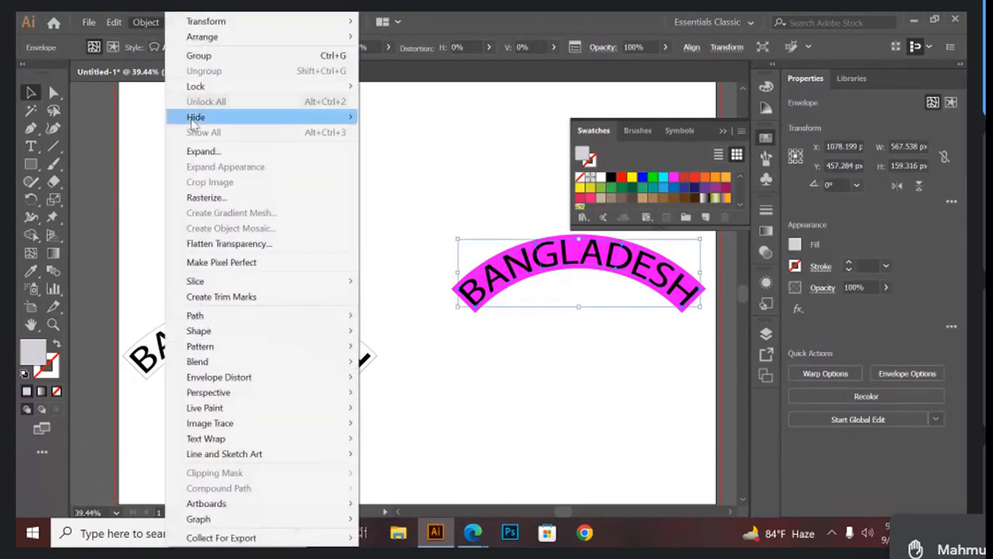
click(201, 151)
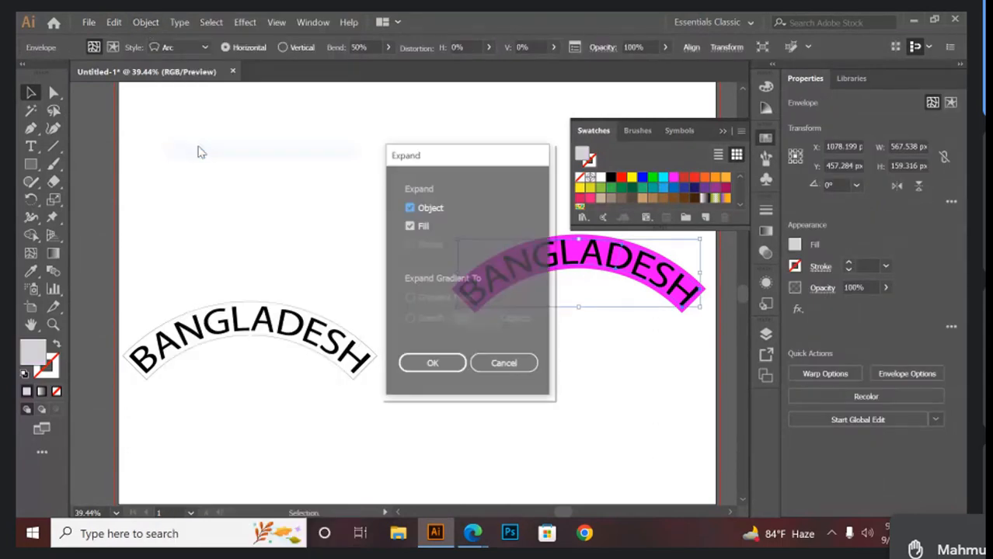
click(426, 364)
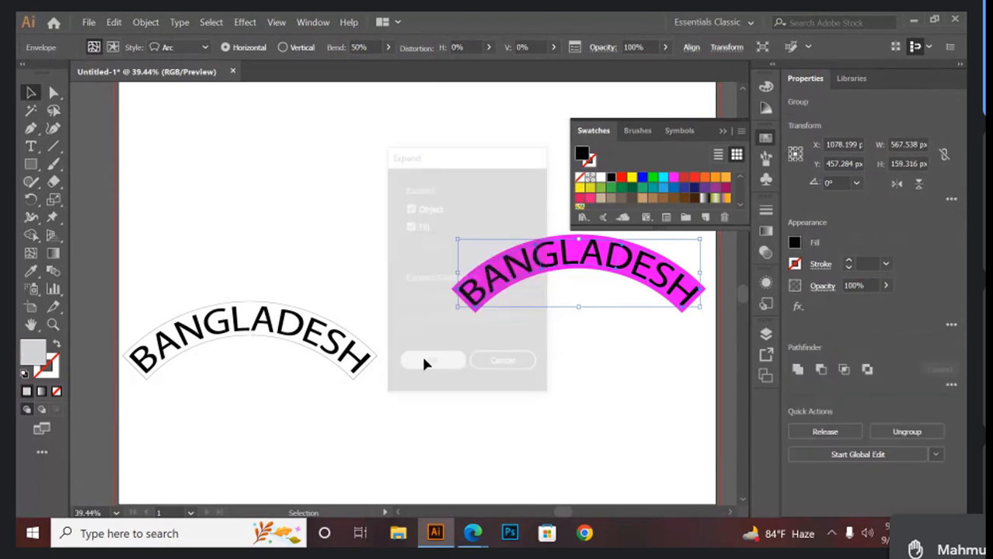
- Try magenta and red on the expanded letters, fill them with a dark green swatch and deselect them
click(673, 179)
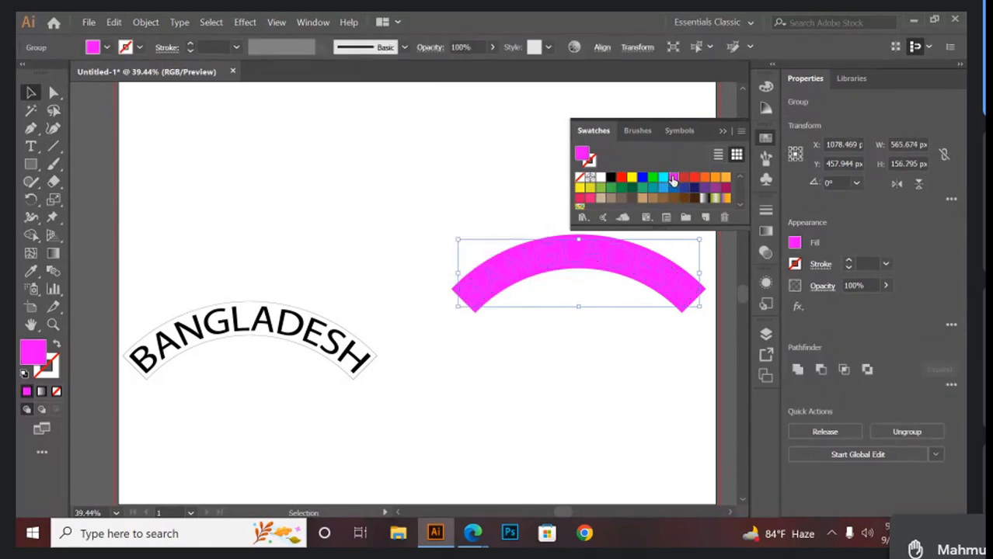
click(621, 178)
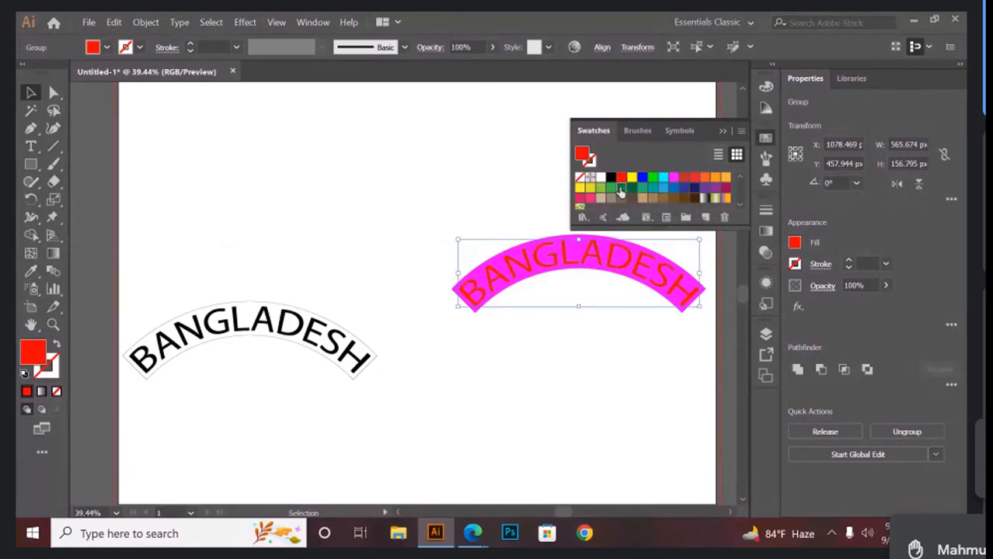
click(620, 188)
click(599, 378)
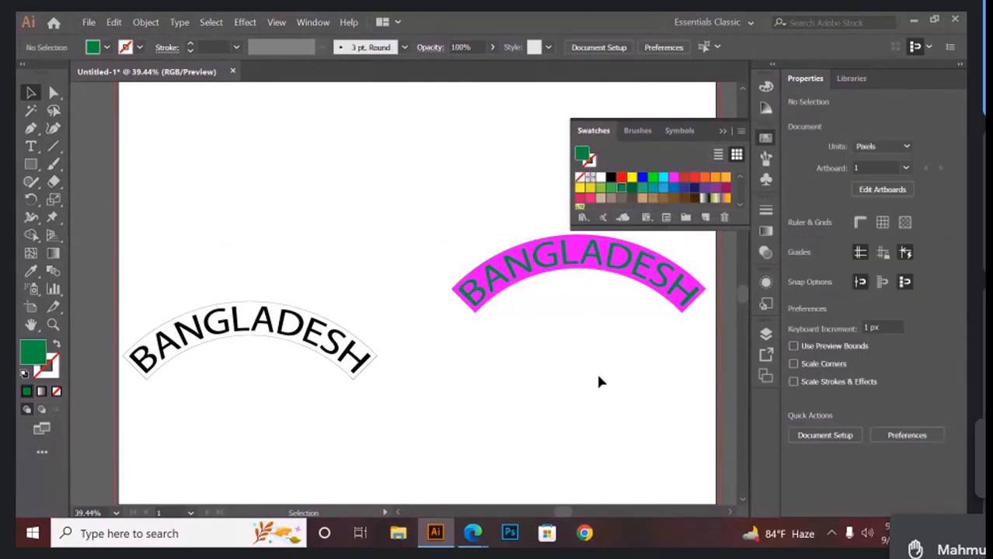
- Move the magenta band with its letters about 161 px left and 155 px down, beside the first arched text, and deselect
drag(498, 229, 561, 311)
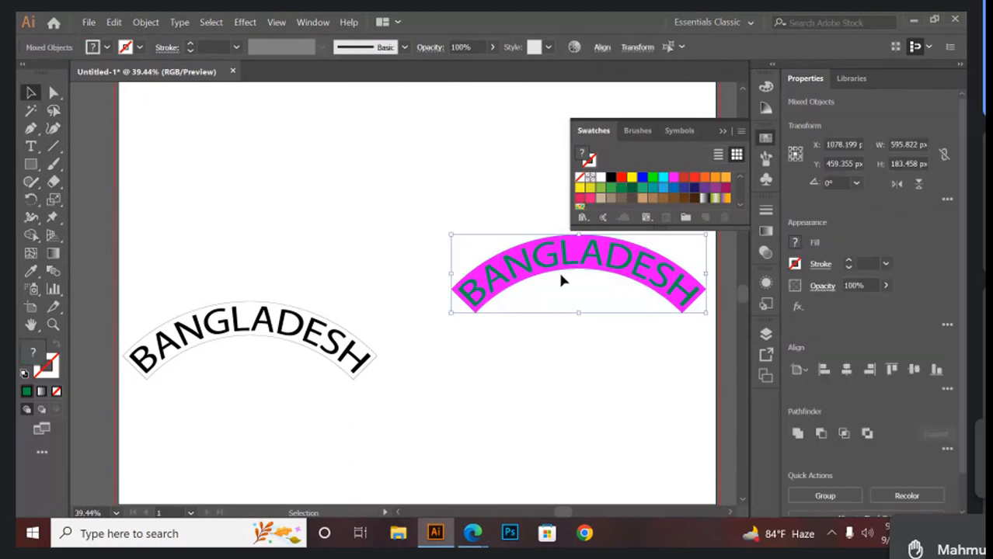
drag(558, 270, 488, 322)
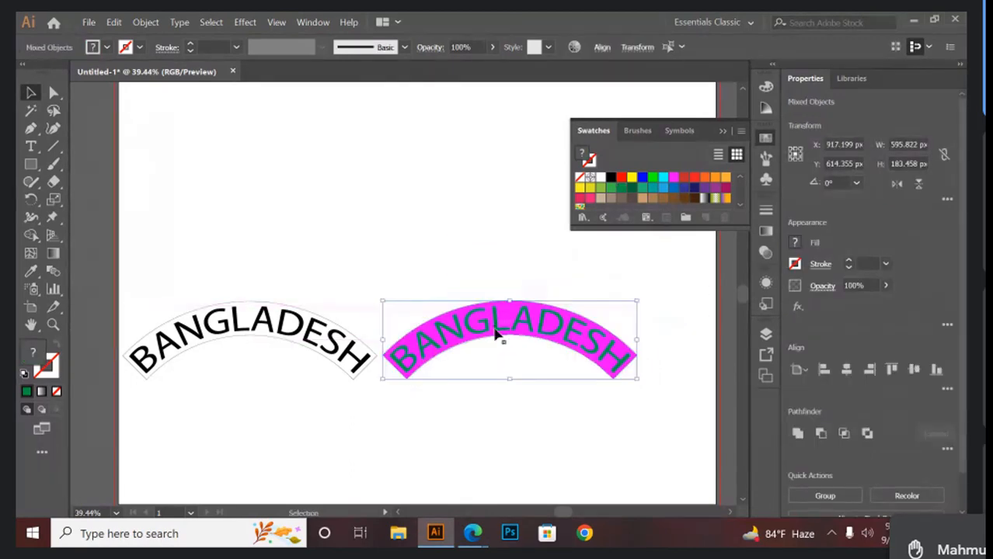
click(514, 374)
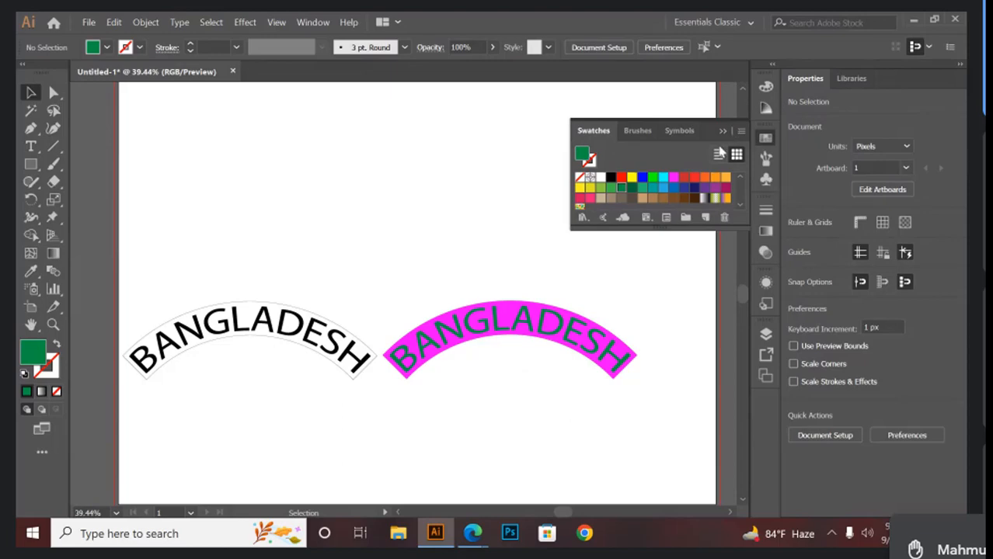
- Close the swatches, move both arched designs together about 458 px up to the artboard's upper part and deselect them
click(721, 132)
drag(206, 235, 527, 409)
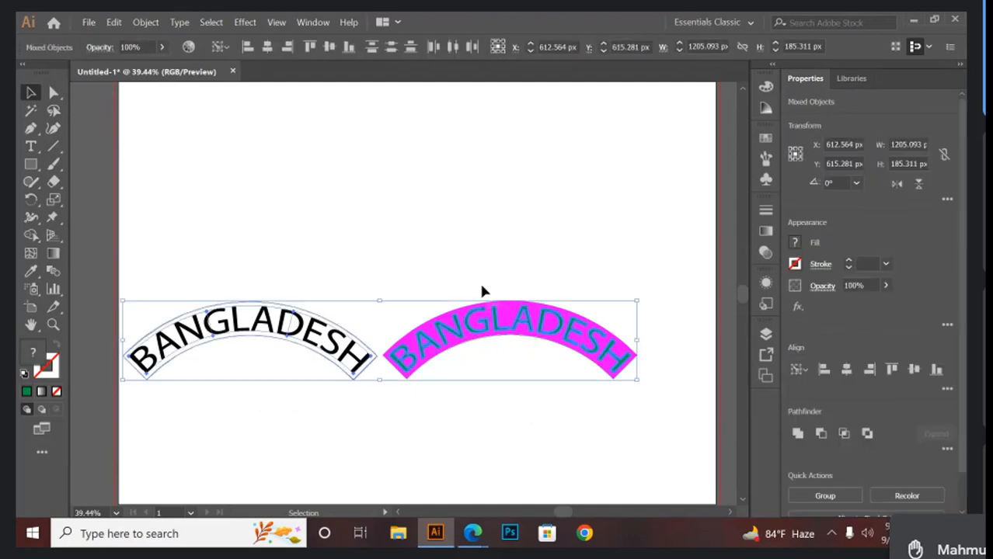
drag(460, 348, 449, 143)
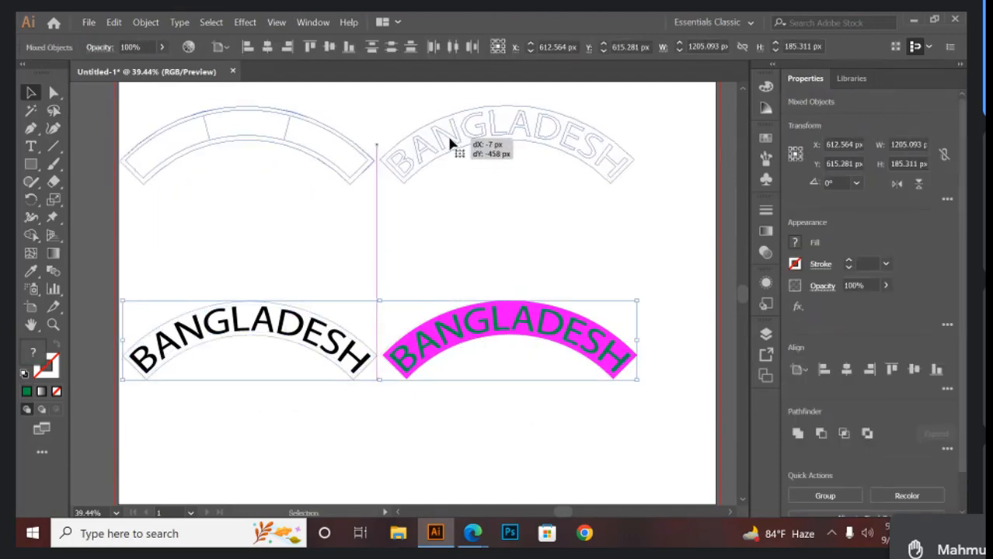
click(465, 222)
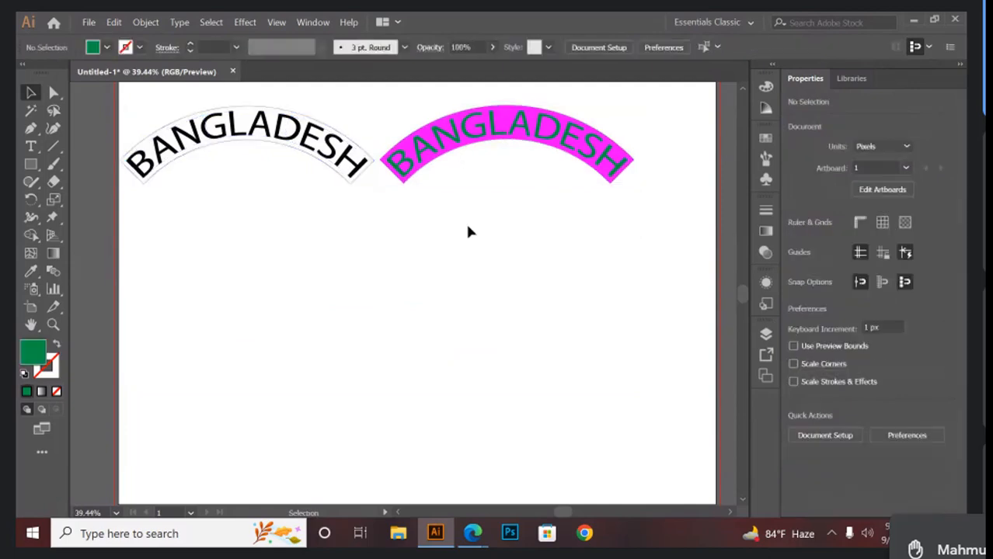
- Add a third BANGLADESH point text in Myriad Pro at 85 pt in the empty area below the two arches
click(32, 147)
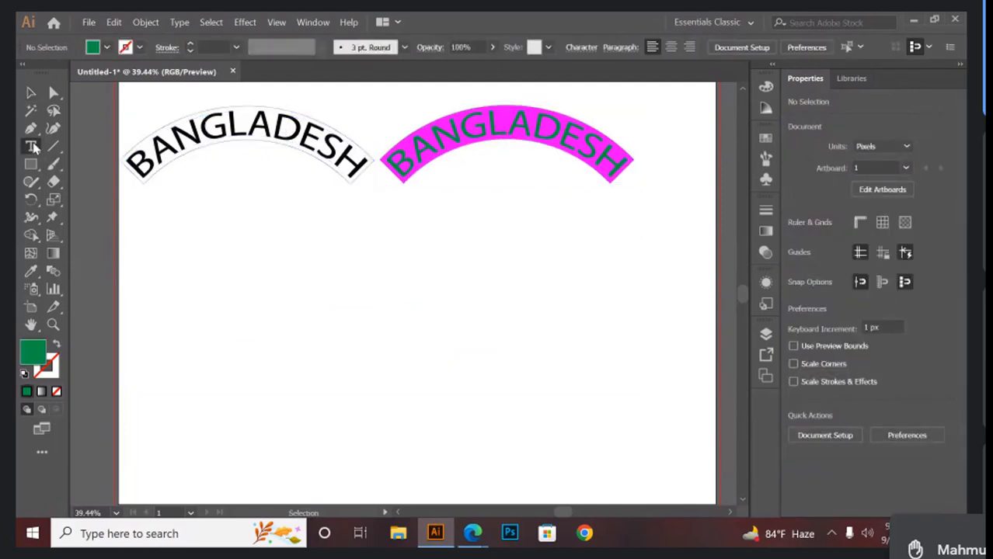
click(305, 333)
key(BackSpace)
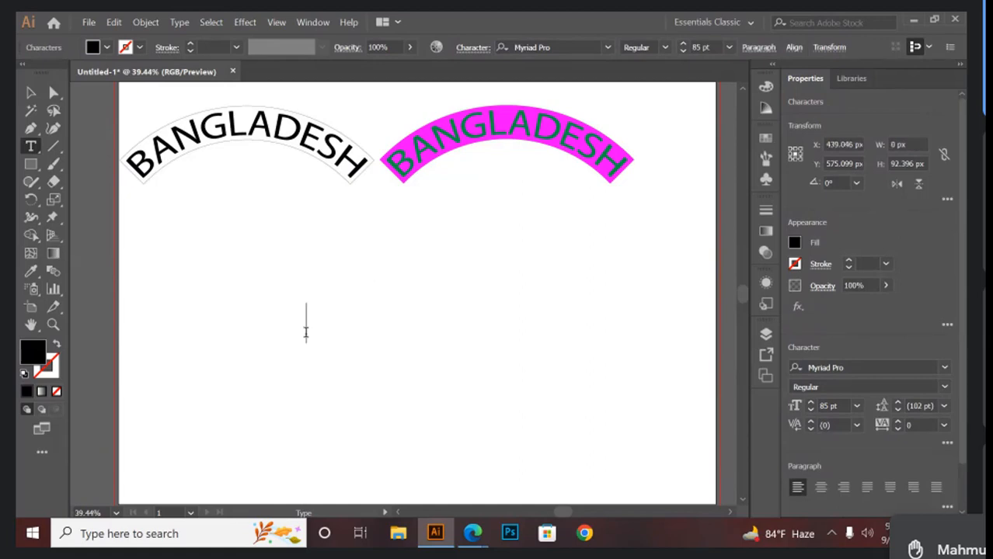
text(BA)
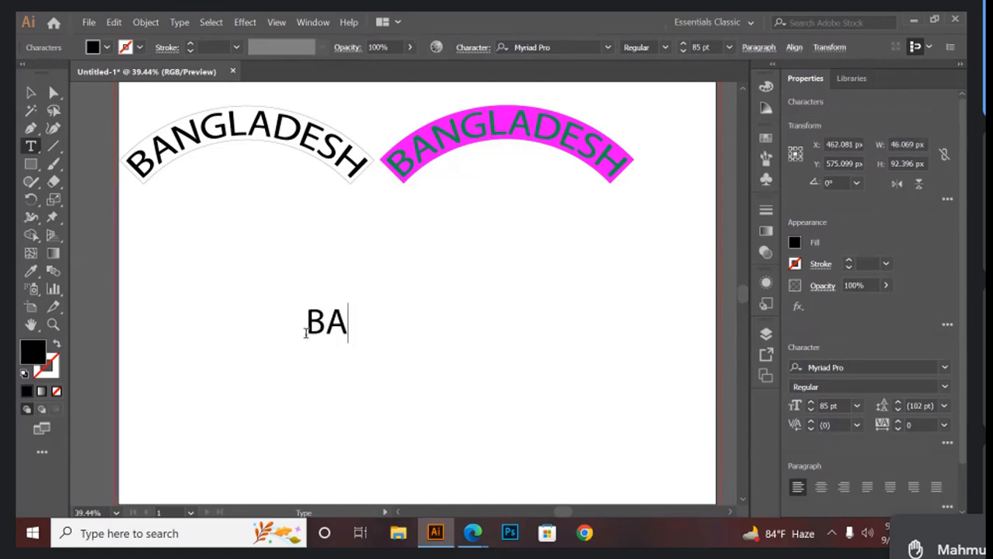
text(NGLA)
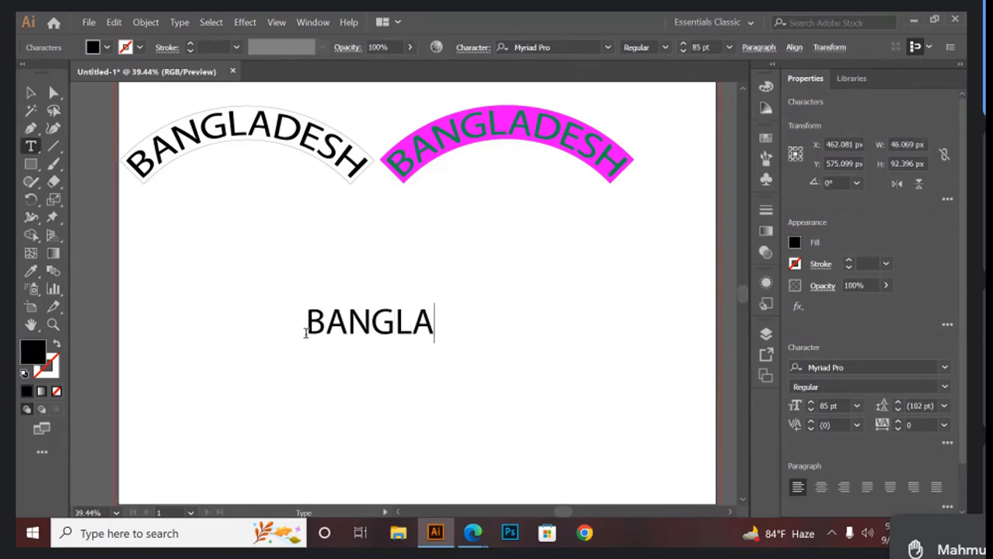
text(DESH)
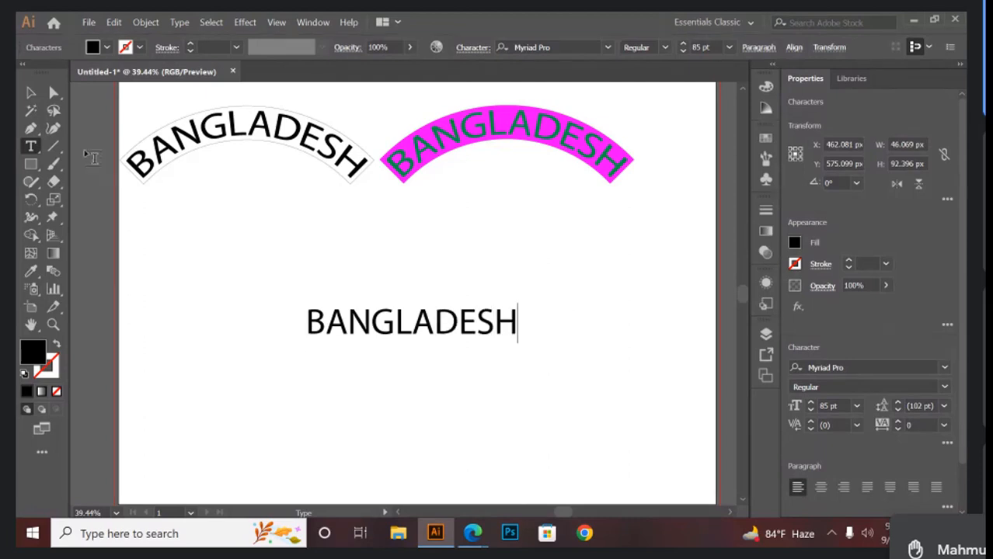
click(32, 94)
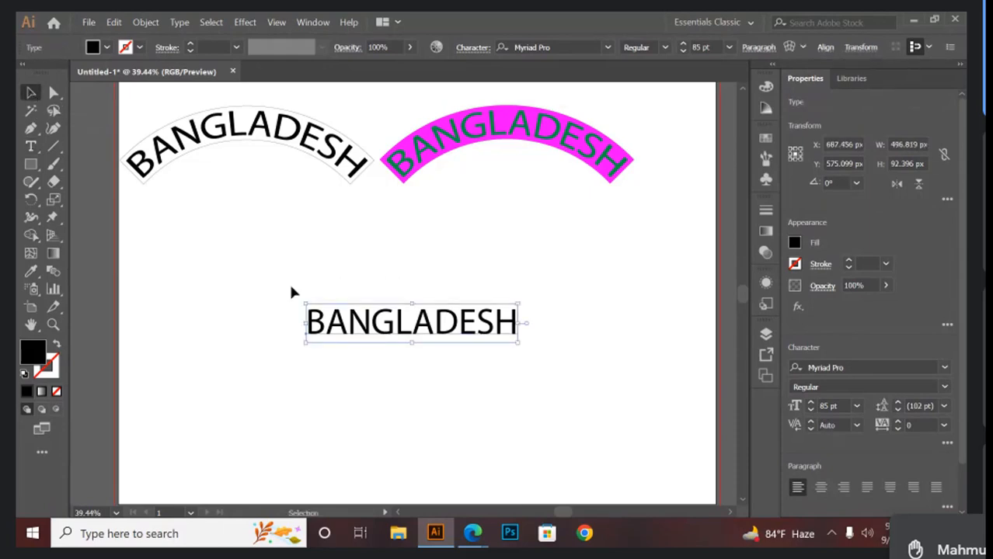
- Warp the third BANGLADESH text with a horizontal Arc envelope at 50% bend, and choose a green fill colour for it
click(790, 47)
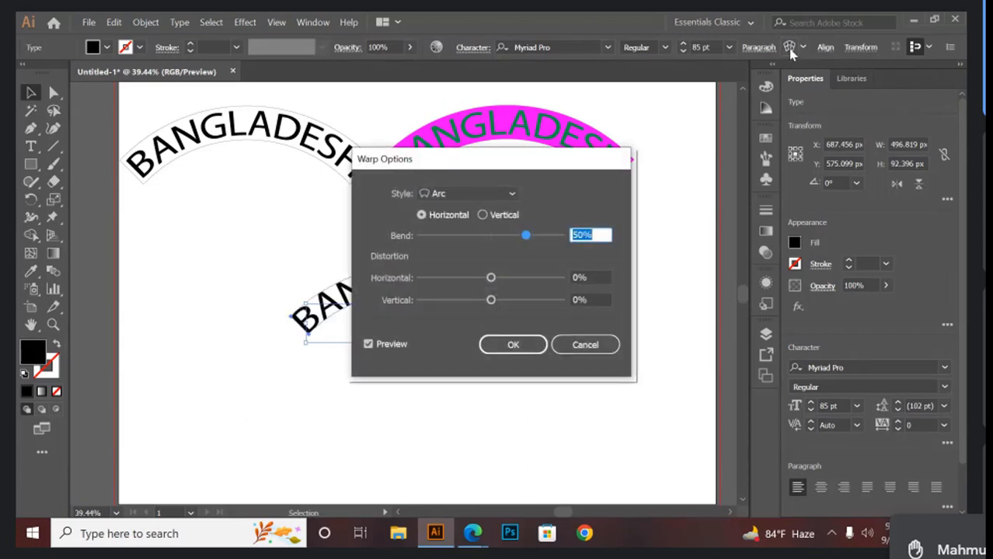
click(531, 344)
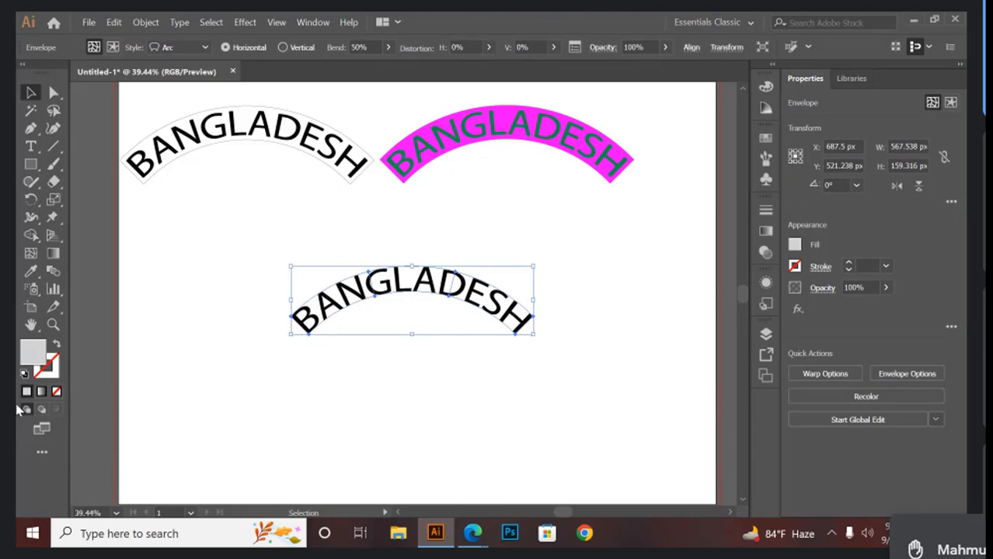
double_click(34, 356)
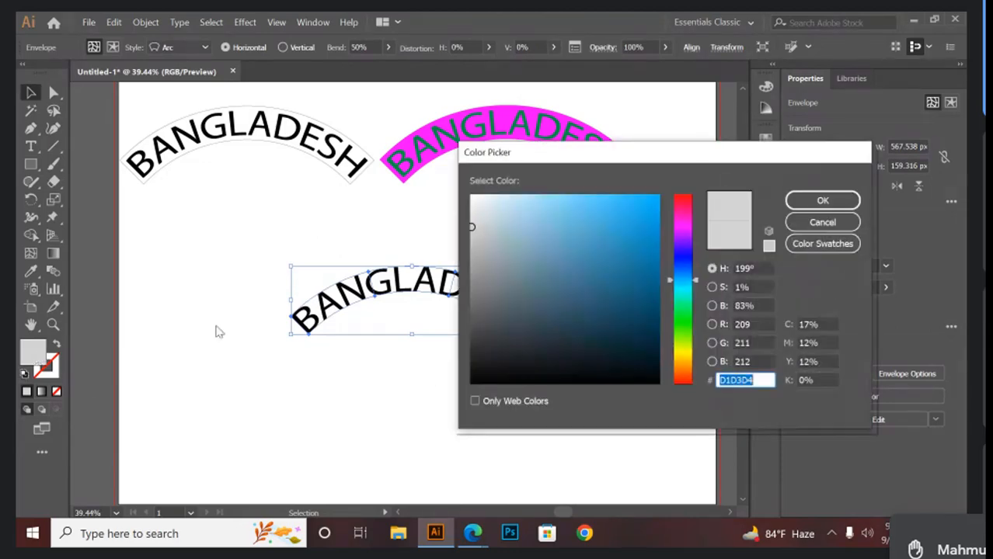
click(682, 309)
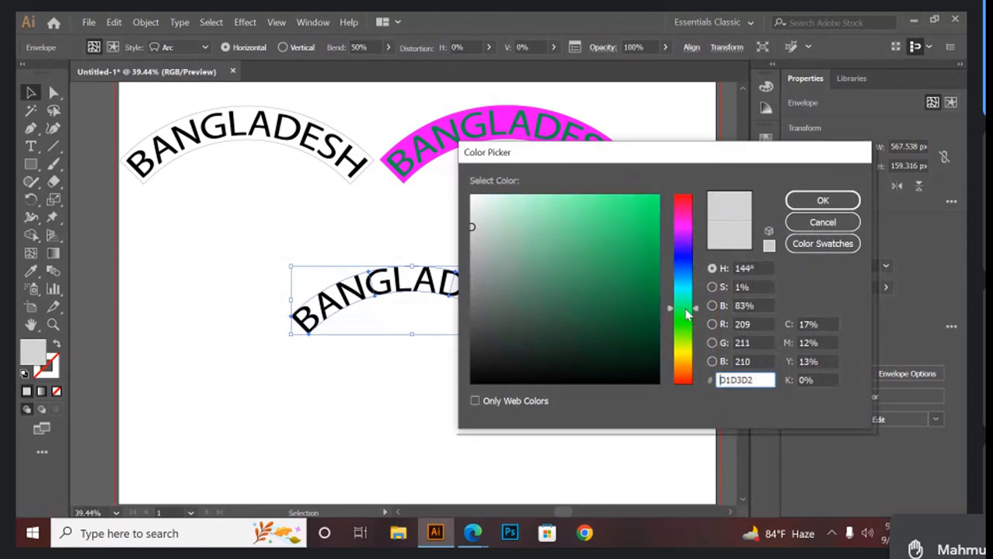
click(641, 244)
click(823, 200)
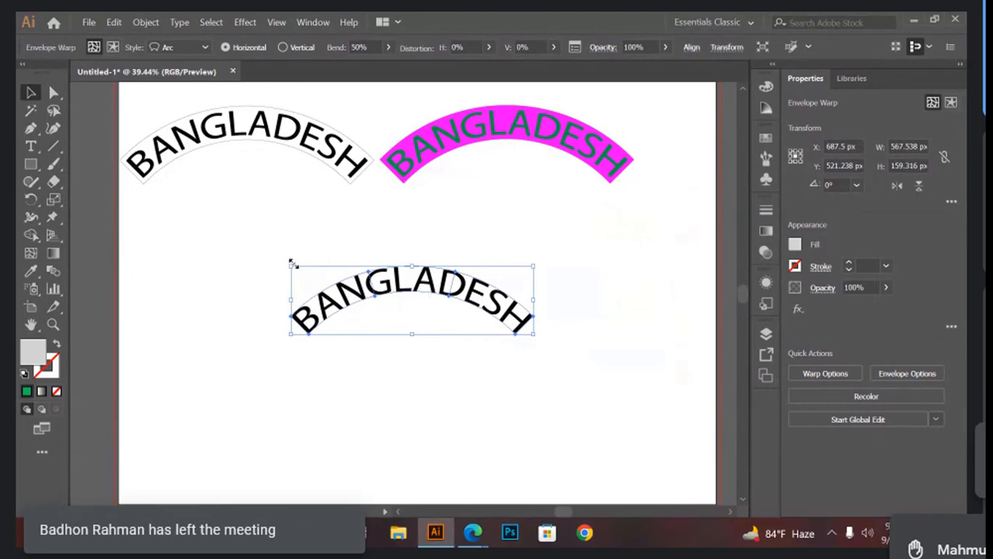
- Create a 10 px path offset with Miter joins and miter limit 4 around the third arched text
click(148, 22)
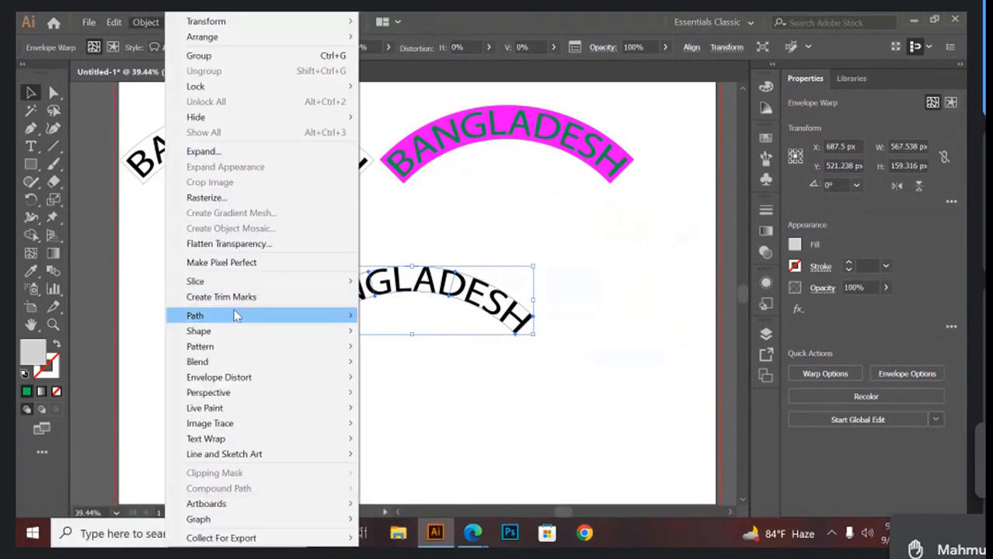
mouse_move(237, 317)
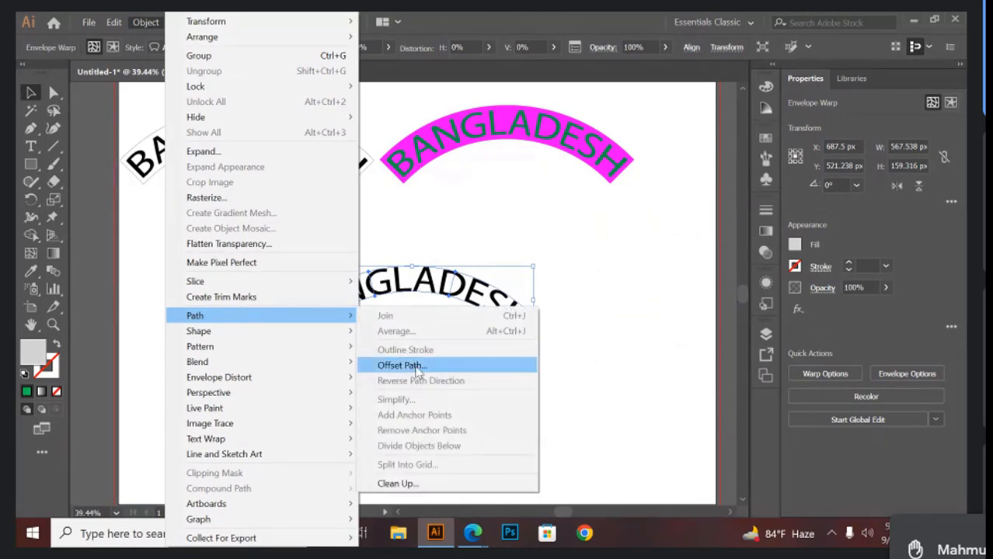
click(415, 367)
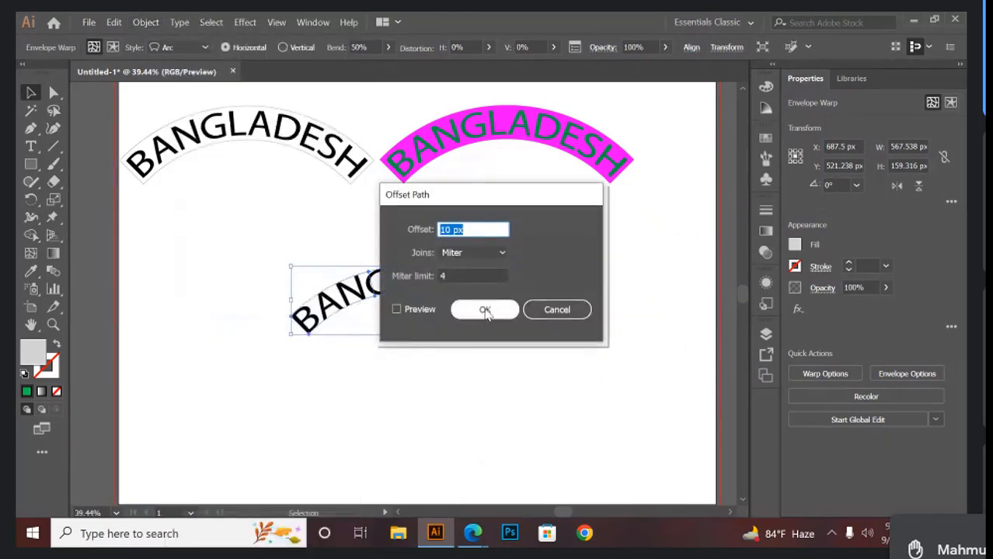
click(484, 310)
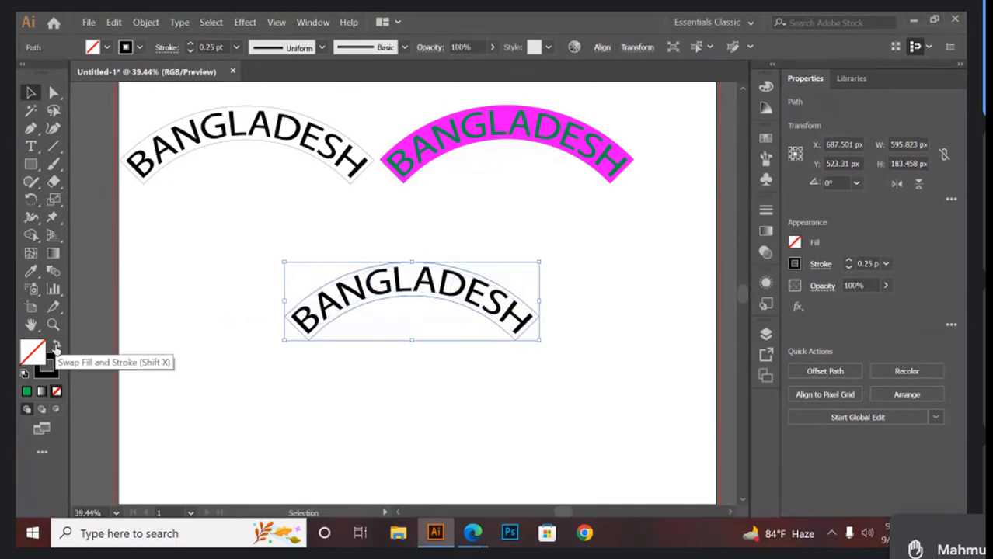
- Swap the fill and stroke of the third text's offset path, fill it with the RGB Green swatch and deselect it
click(55, 347)
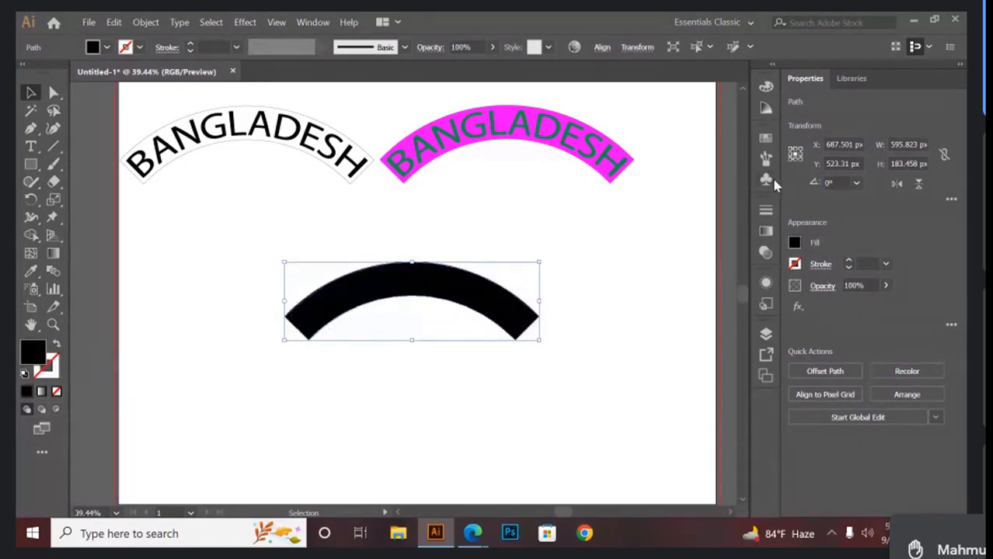
click(765, 140)
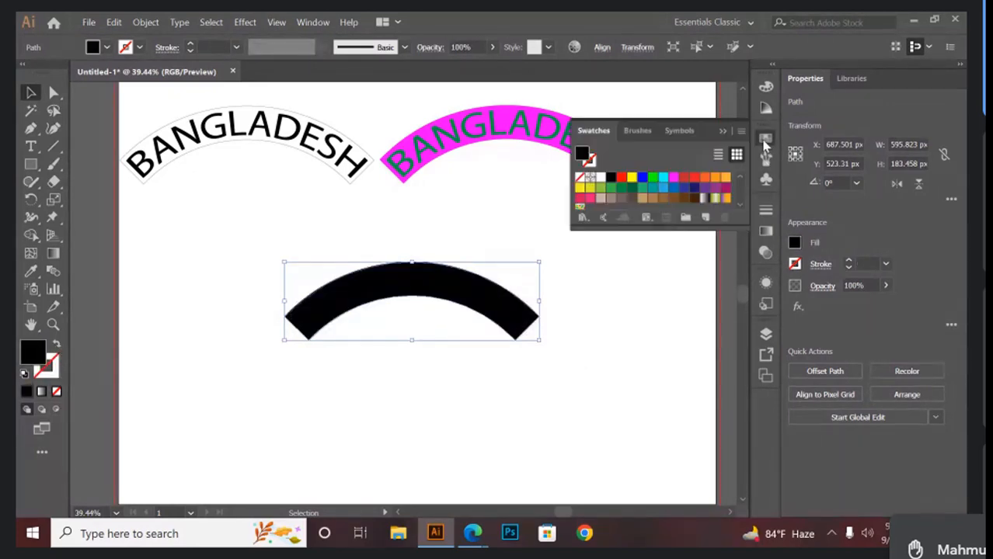
click(652, 178)
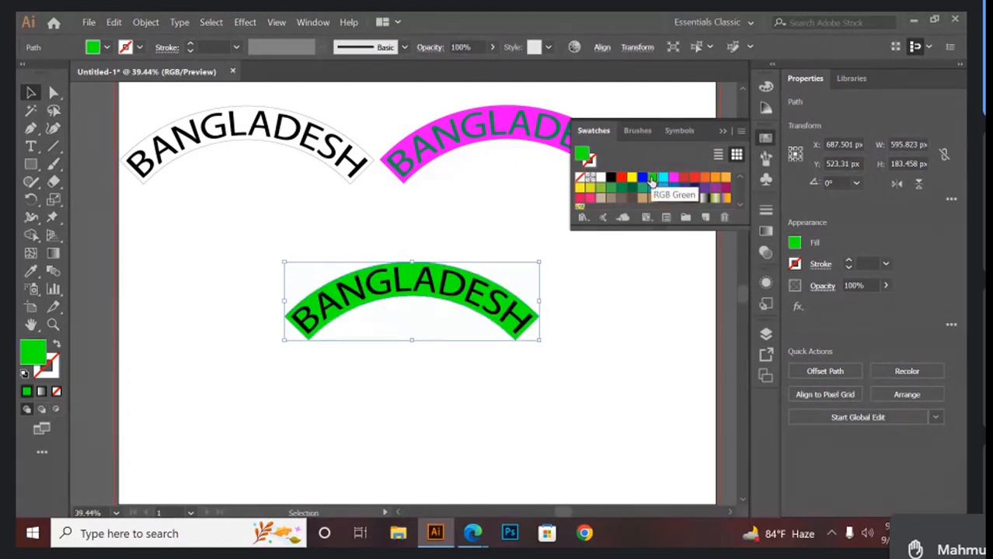
click(623, 371)
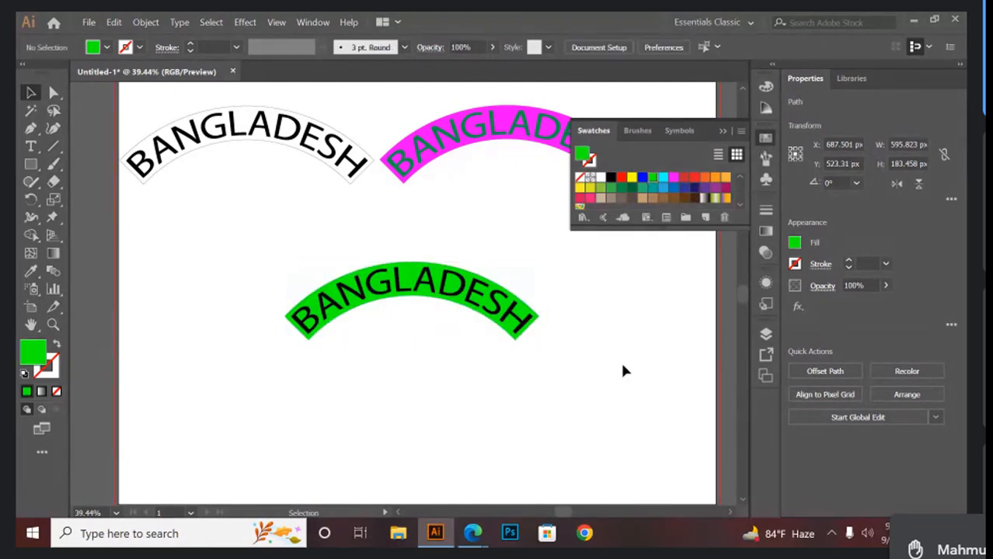
- Expand the third arched text's object and fill, colour the letters with the red swatch and deselect it
click(526, 329)
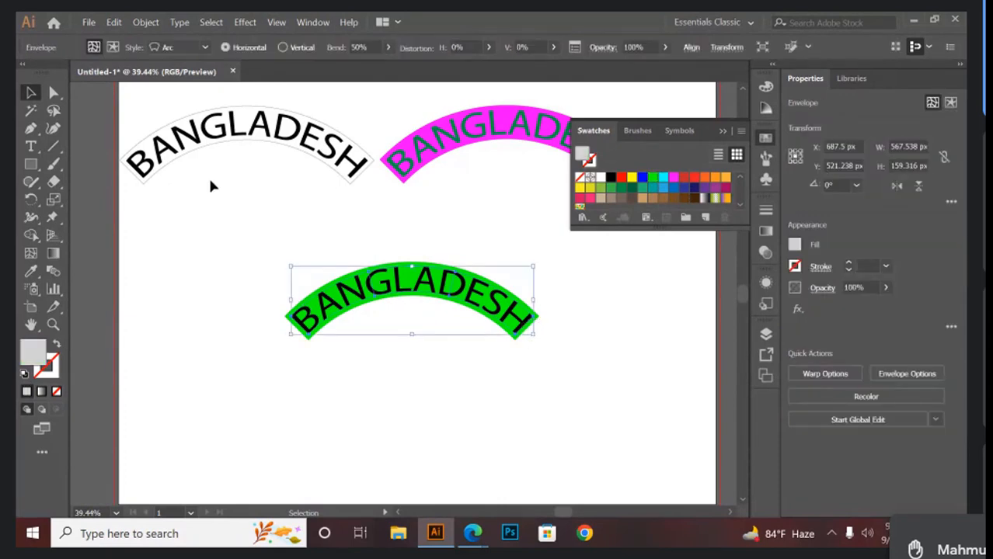
click(143, 23)
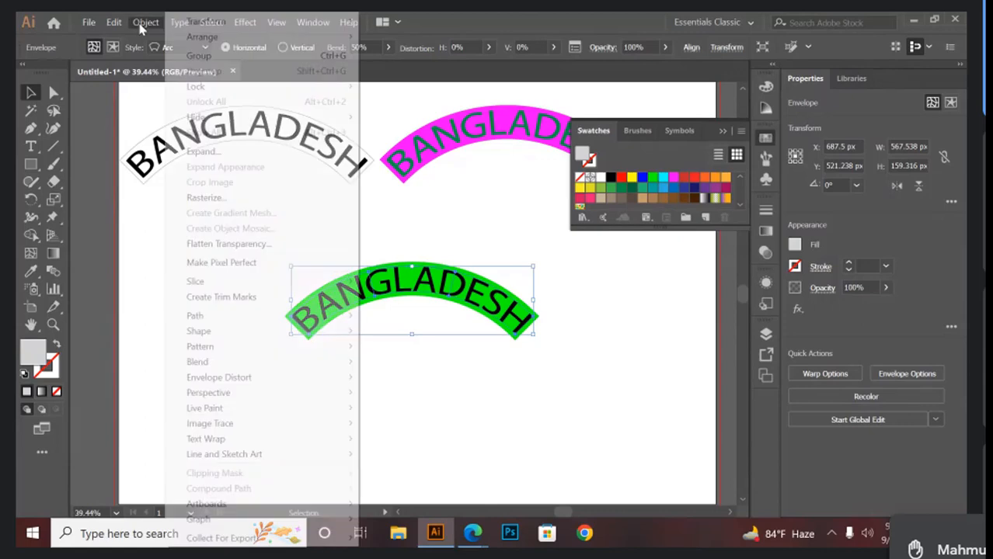
click(205, 159)
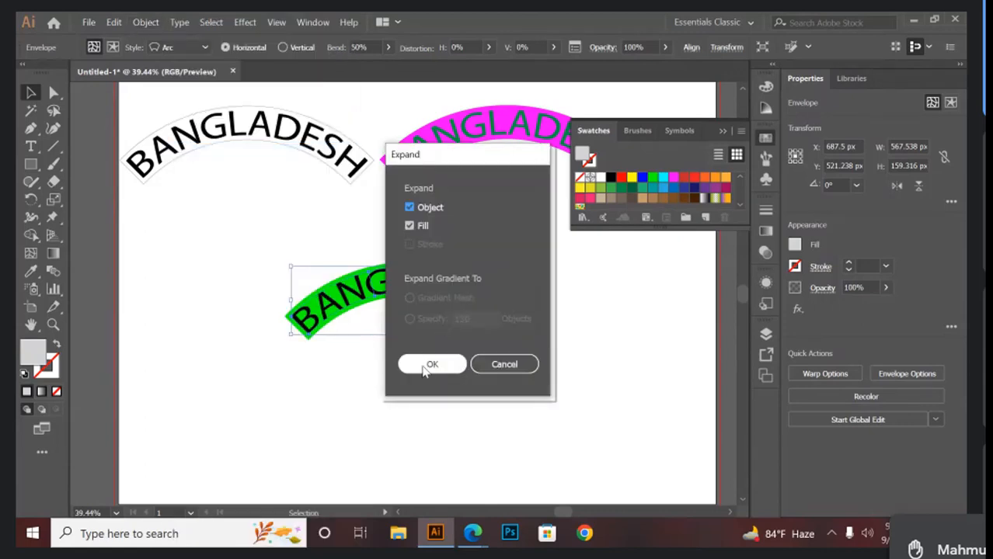
click(429, 363)
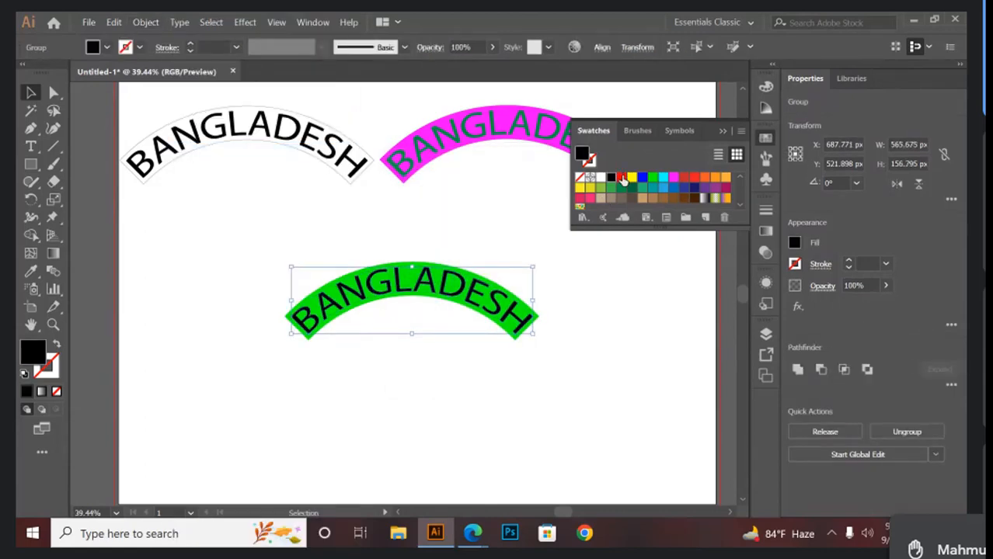
click(621, 177)
click(645, 384)
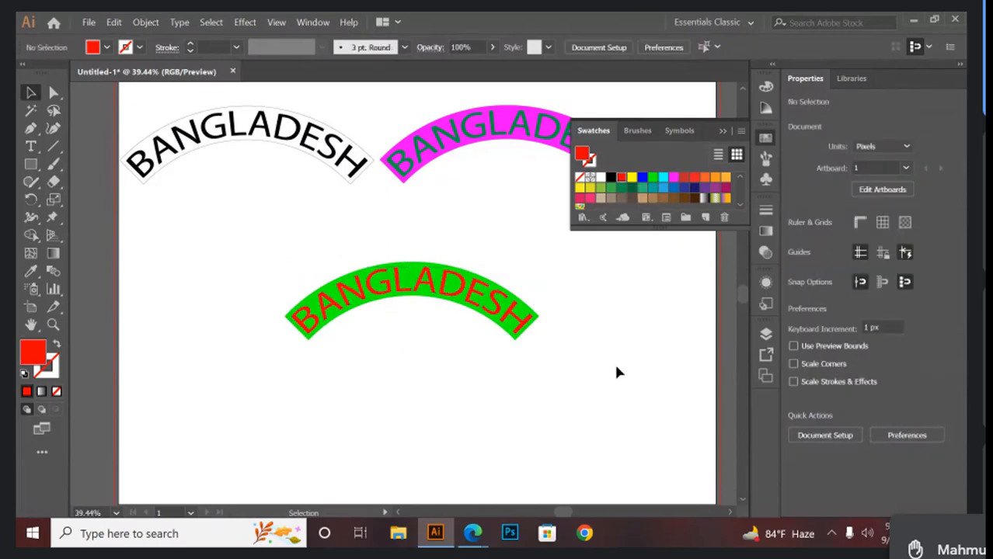
- Move the bright green band together with its red text up to just below the two upper arches
drag(347, 241, 466, 327)
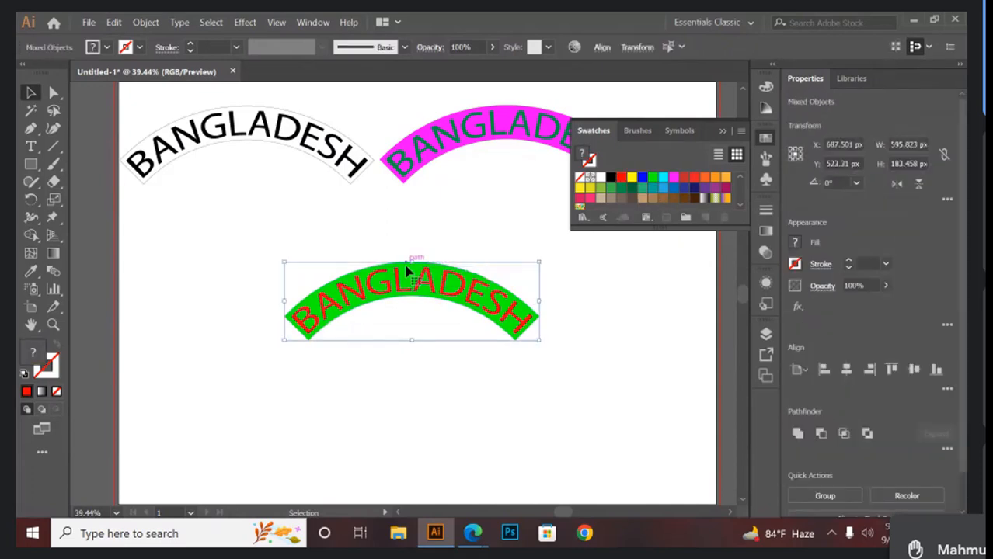
drag(406, 268, 388, 207)
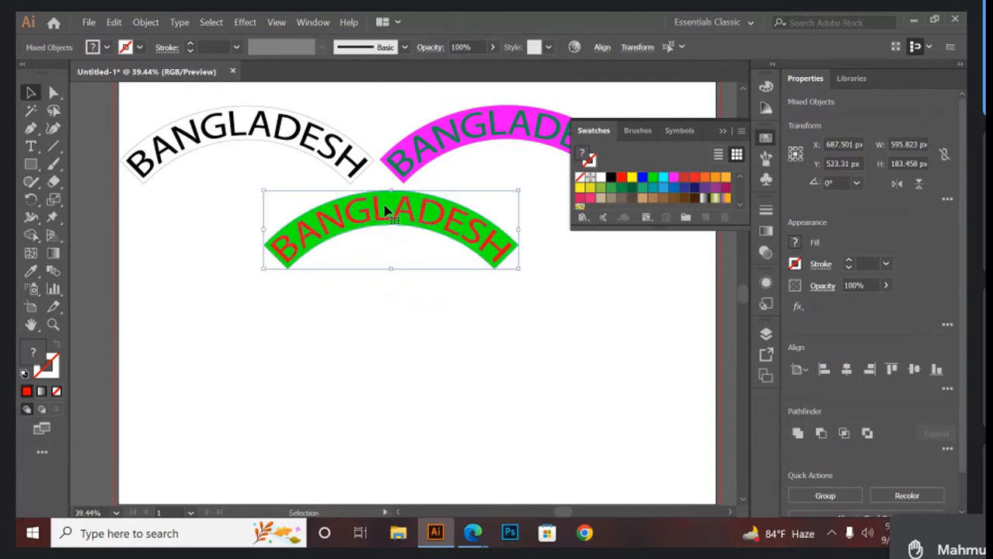
click(339, 360)
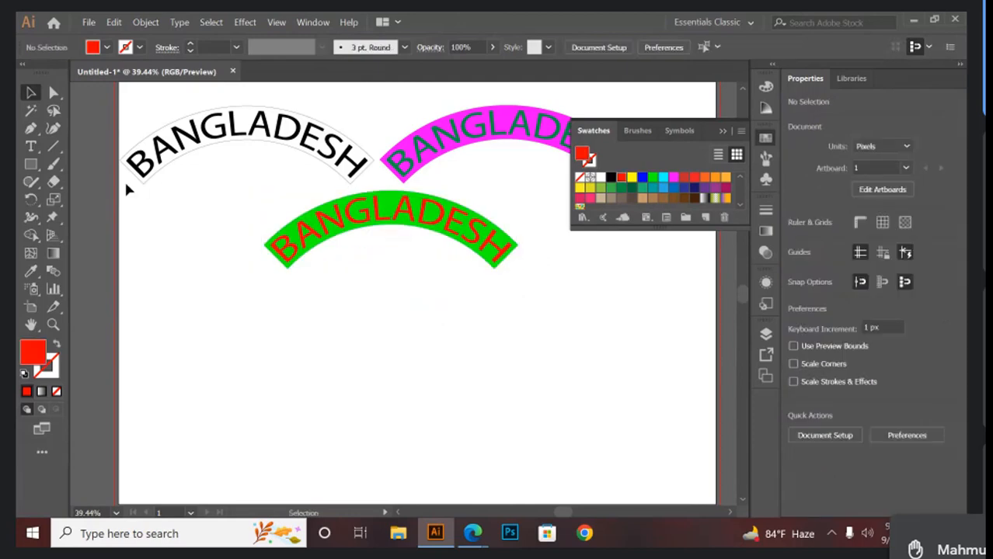
- Add a fourth BANGLADESH point text in Myriad Pro Regular at 85 pt below the bright green arch
click(31, 147)
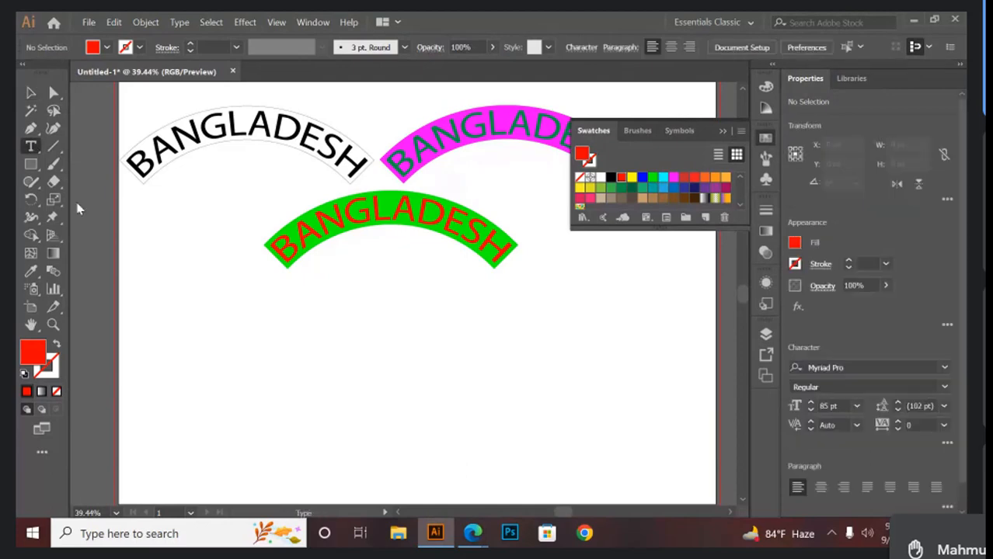
click(320, 357)
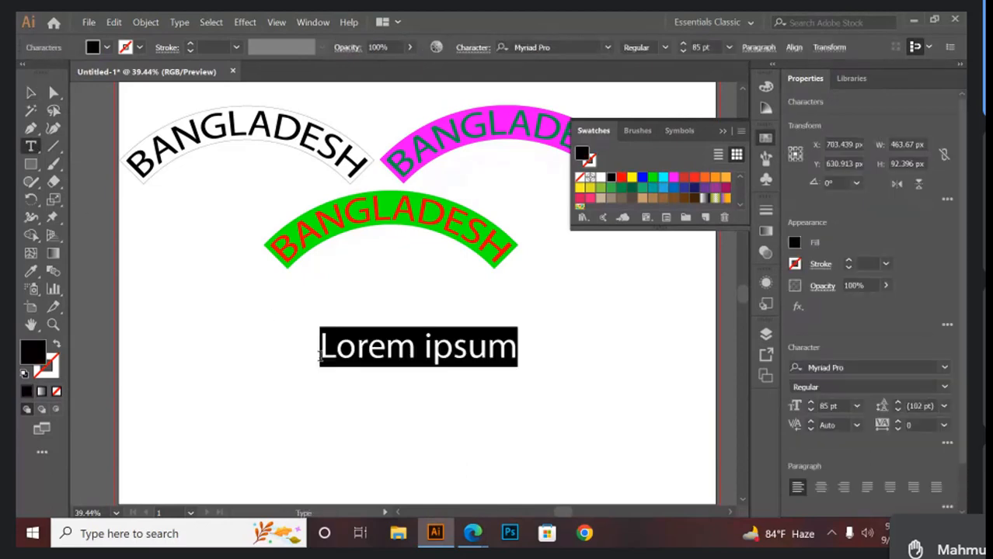
key(BackSpace)
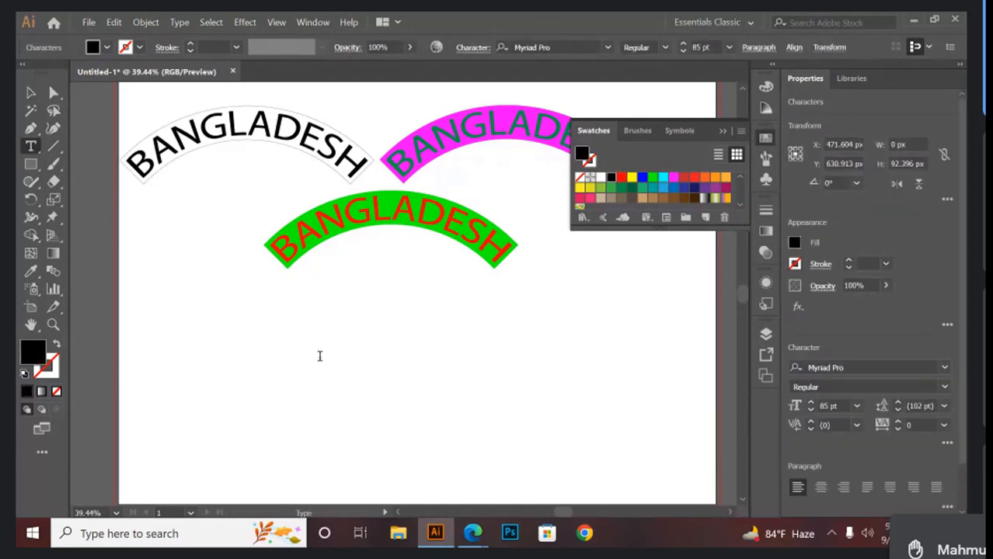
text(BANG)
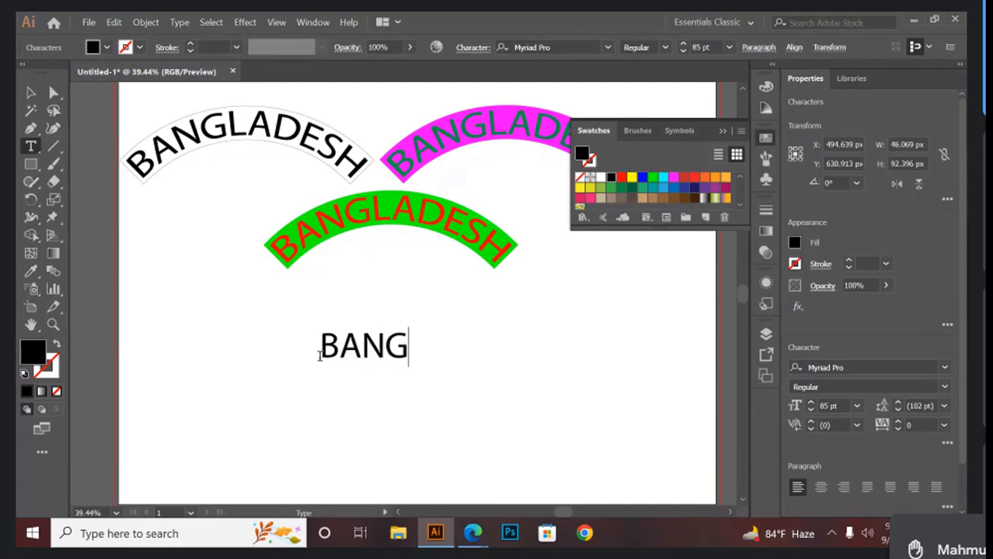
text(LAD)
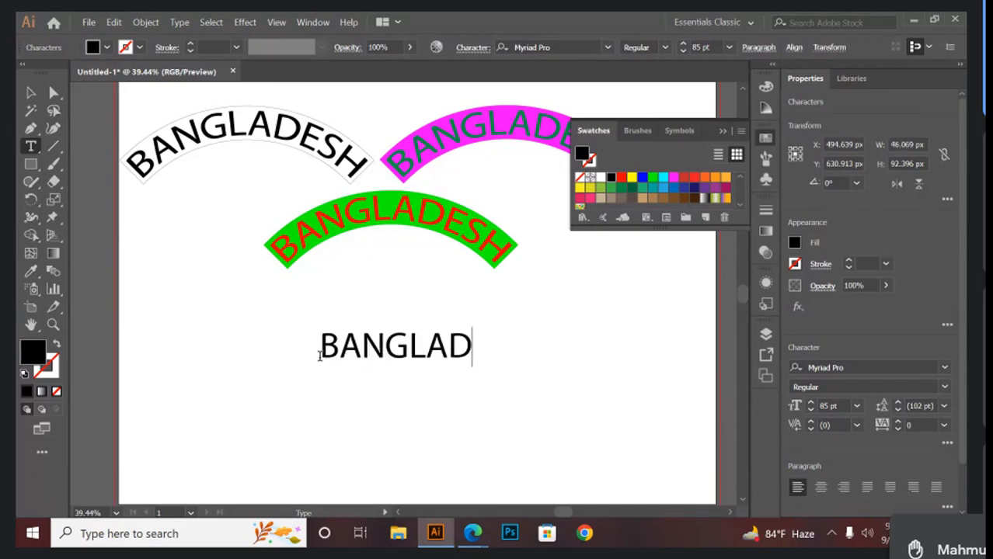
text(ESH)
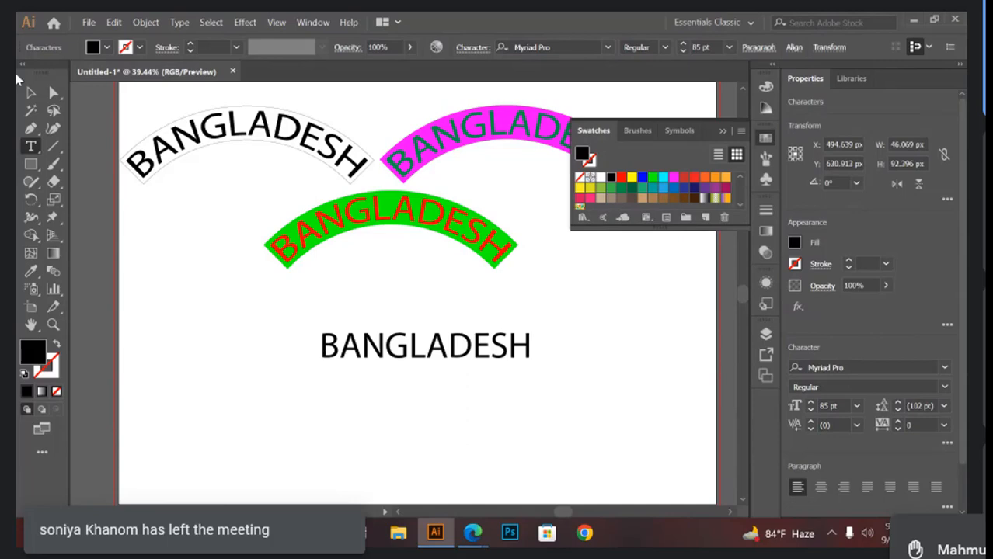
click(31, 93)
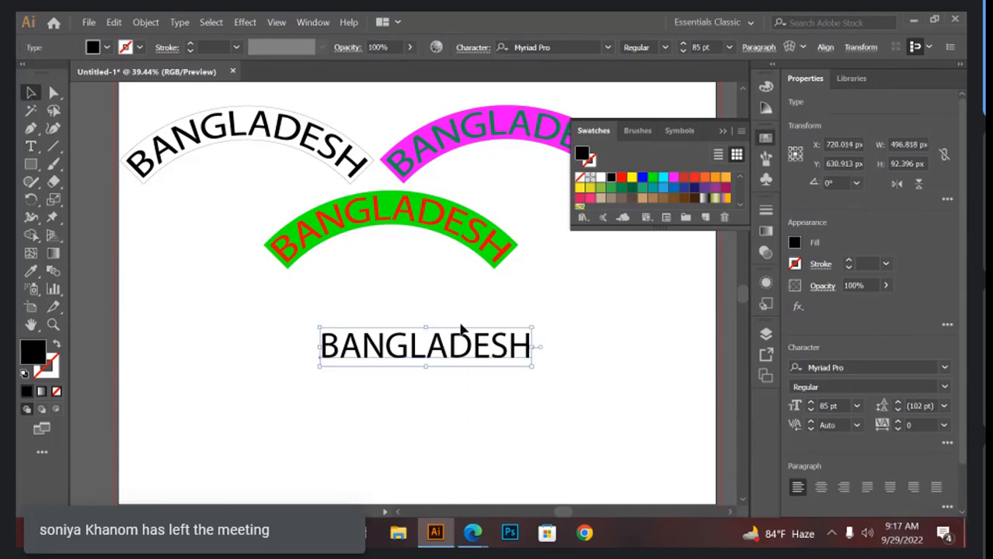
- Warp the fourth BANGLADESH text with a horizontal Arc envelope at 50% bend, and choose green 449913 as its fill colour
click(789, 48)
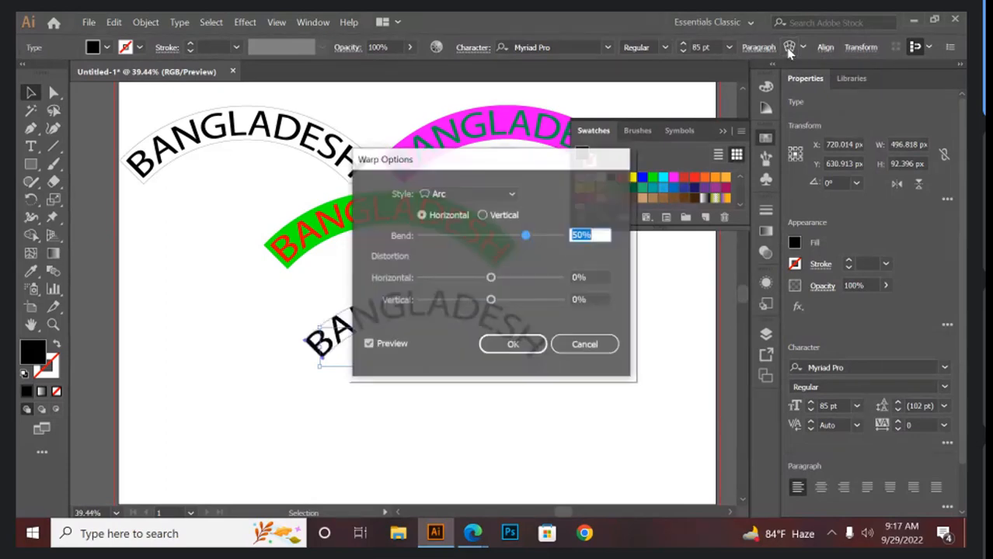
click(512, 345)
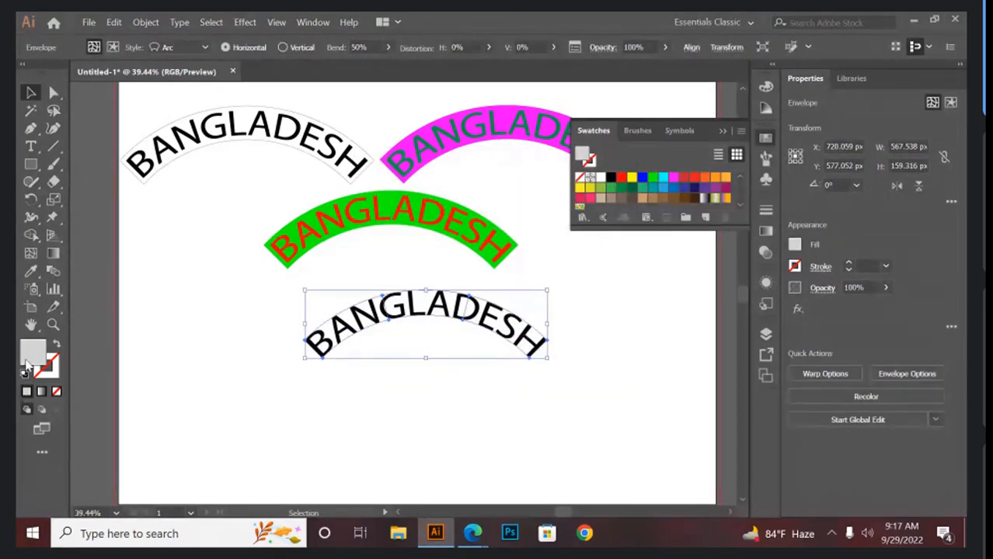
double_click(30, 362)
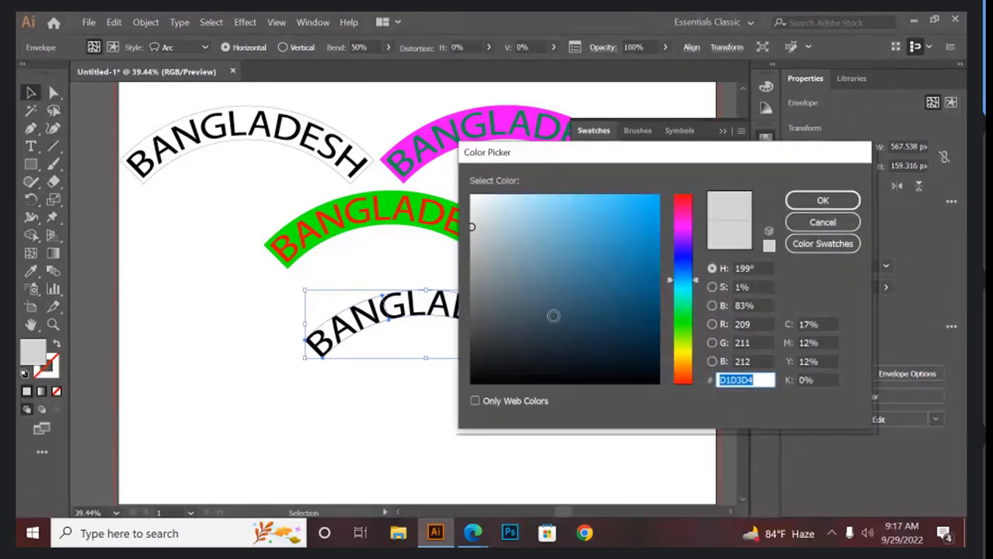
click(681, 339)
click(637, 270)
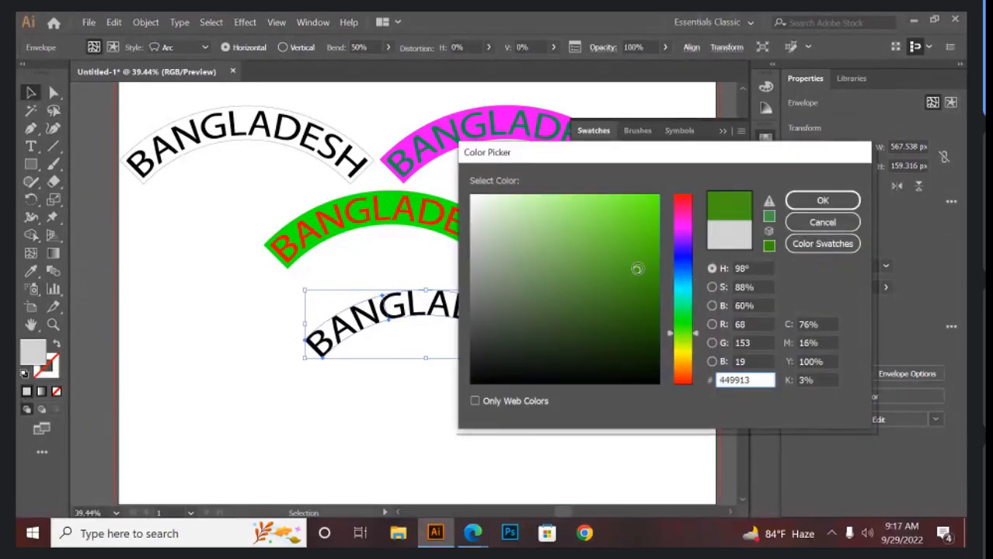
click(800, 202)
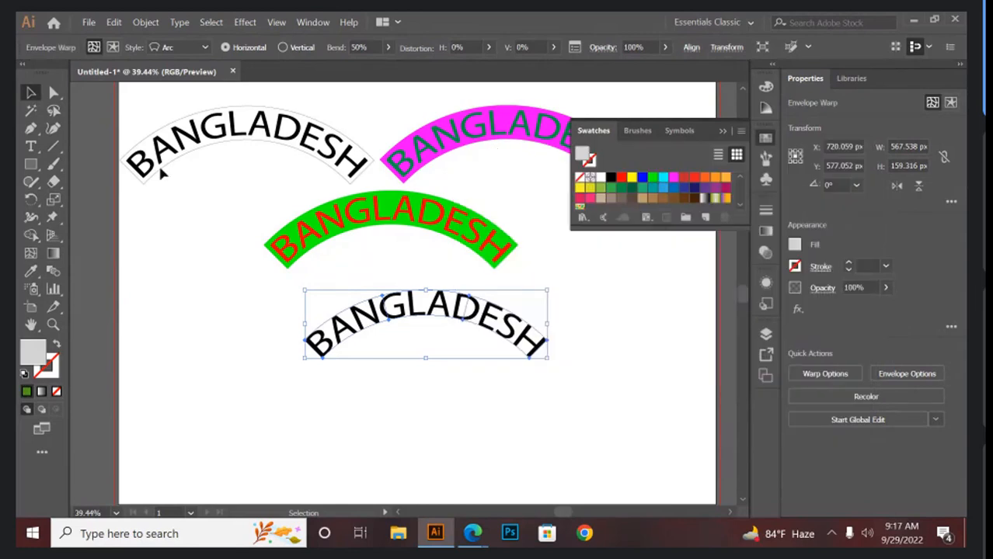
- Create a 10 px path offset with Miter joins and miter limit 4 around the fourth arched text
click(148, 23)
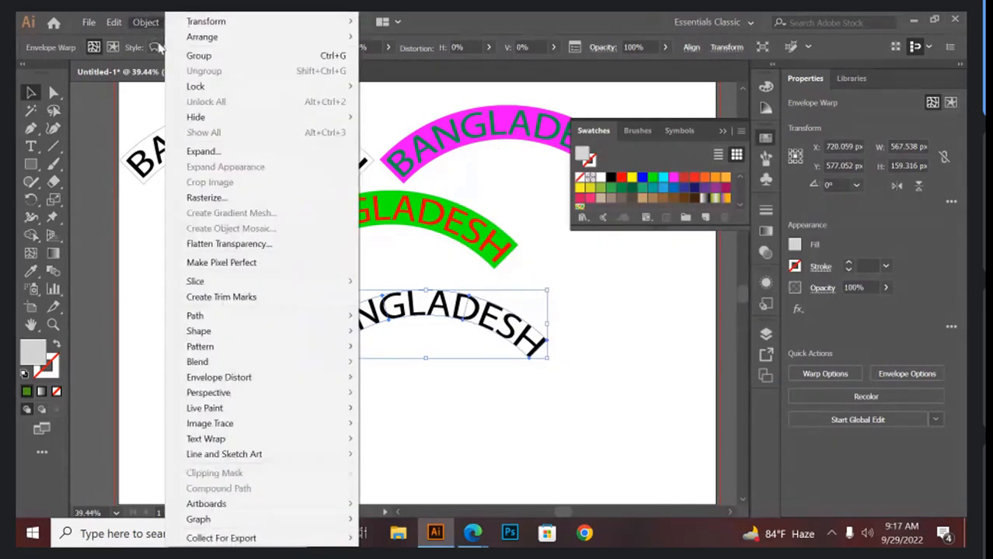
mouse_move(257, 322)
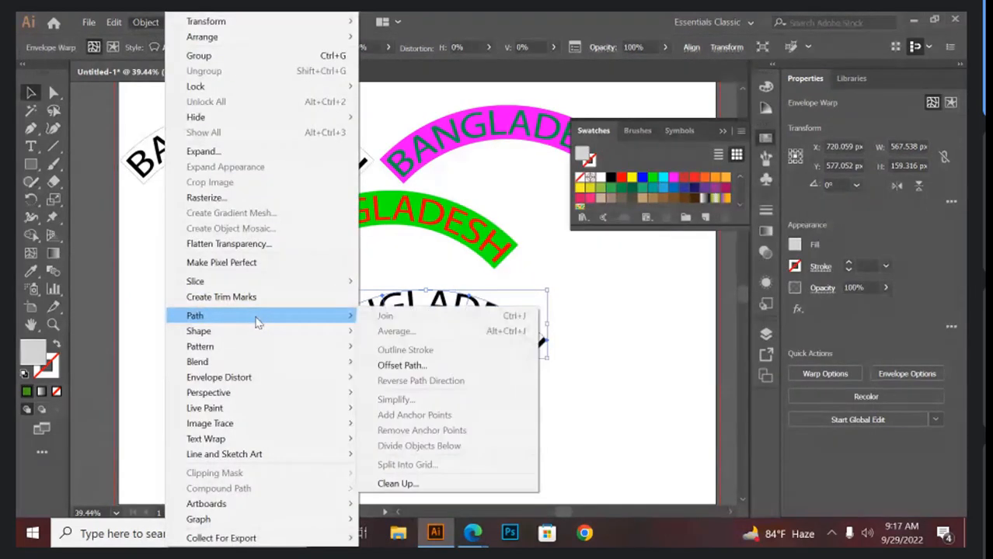
click(393, 366)
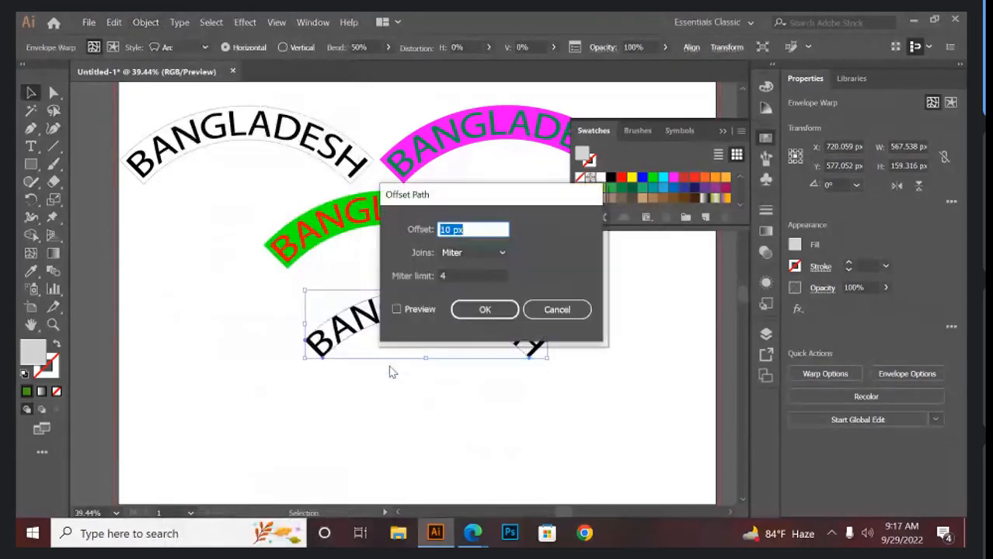
click(483, 311)
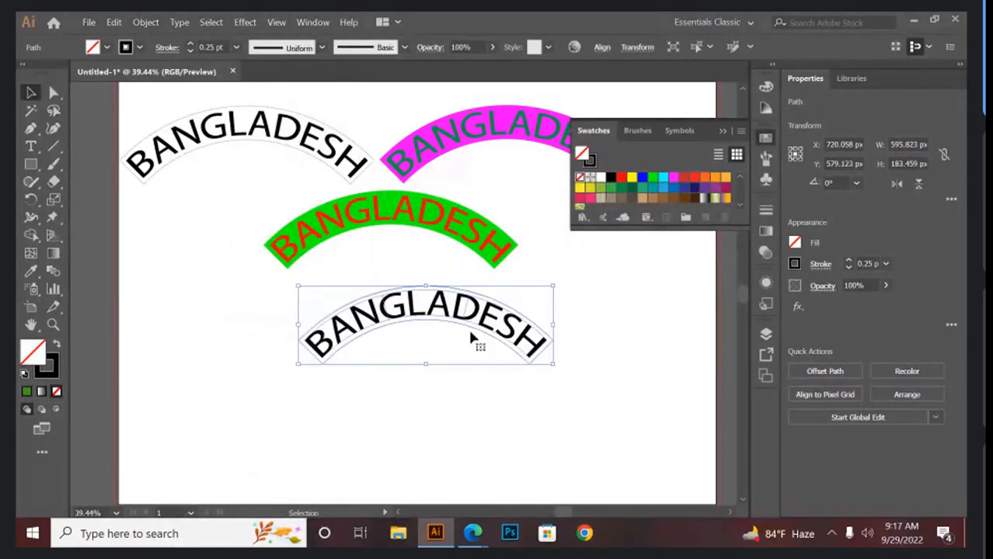
- Swap the fill and stroke of the fourth text's offset path, fill it with the medium green swatch and deselect it
click(56, 347)
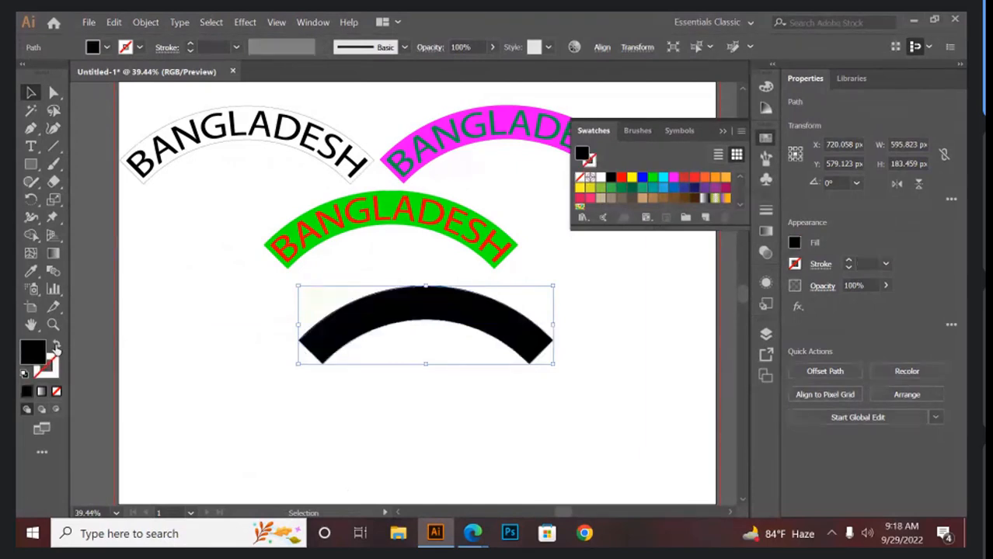
click(612, 188)
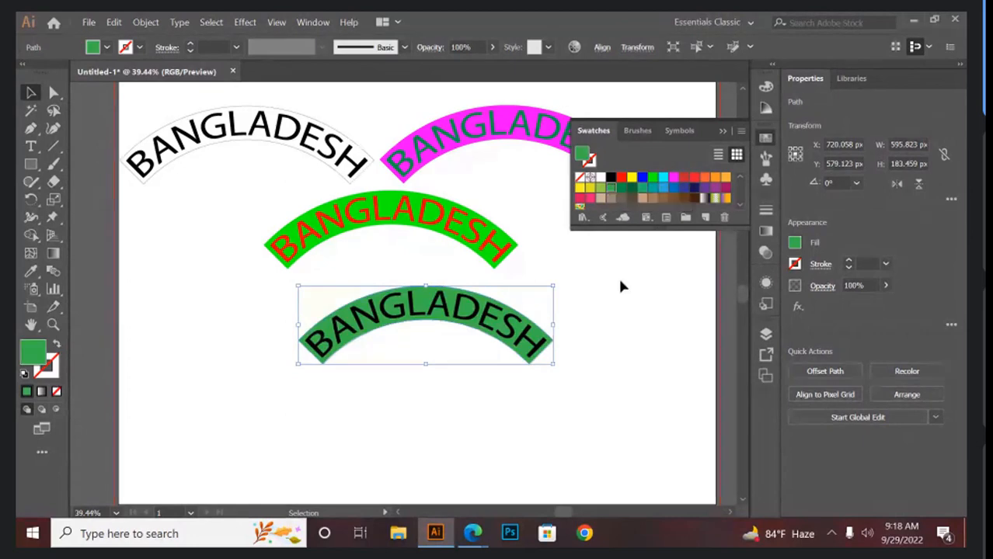
click(621, 304)
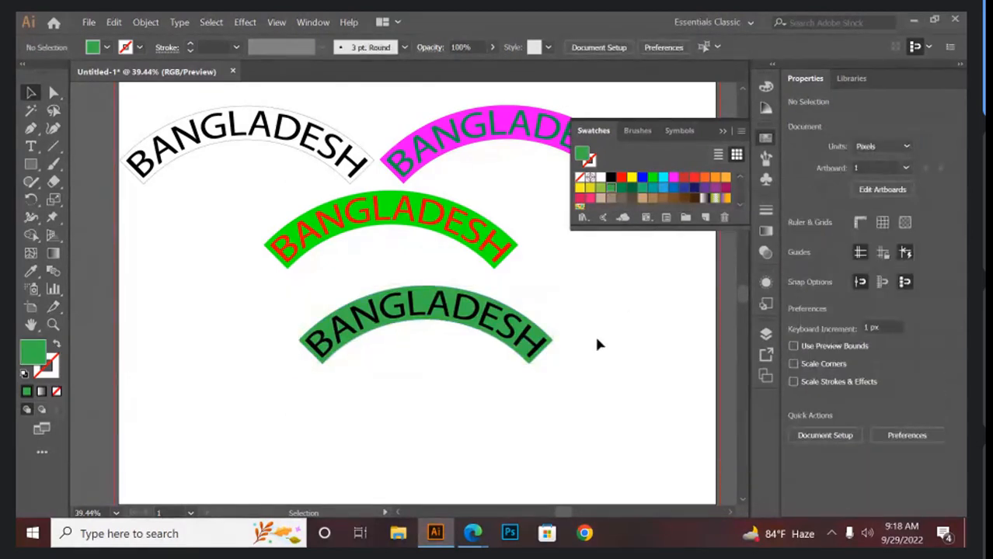
- Expand the fourth arched text's object and fill, colour its letters with the red swatch and deselect it
click(544, 346)
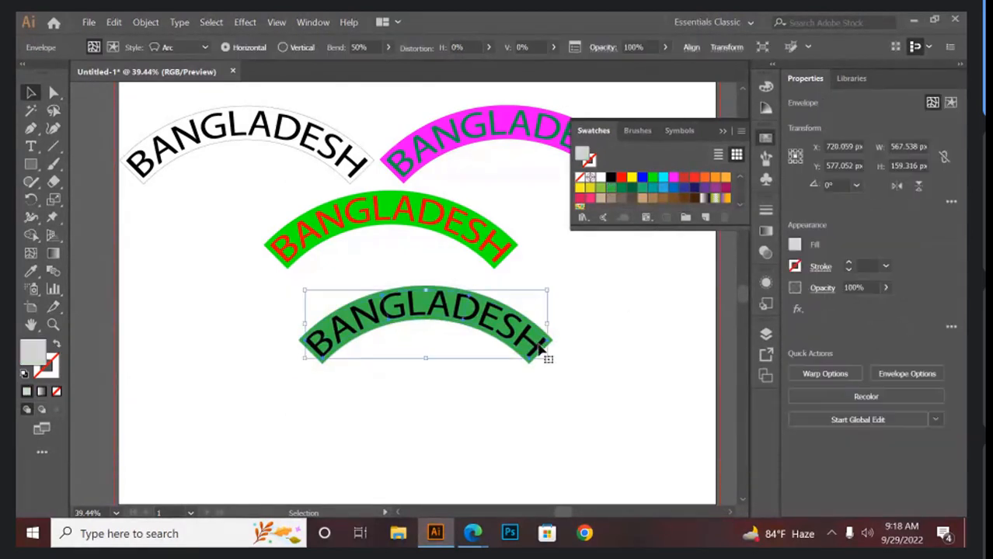
click(143, 26)
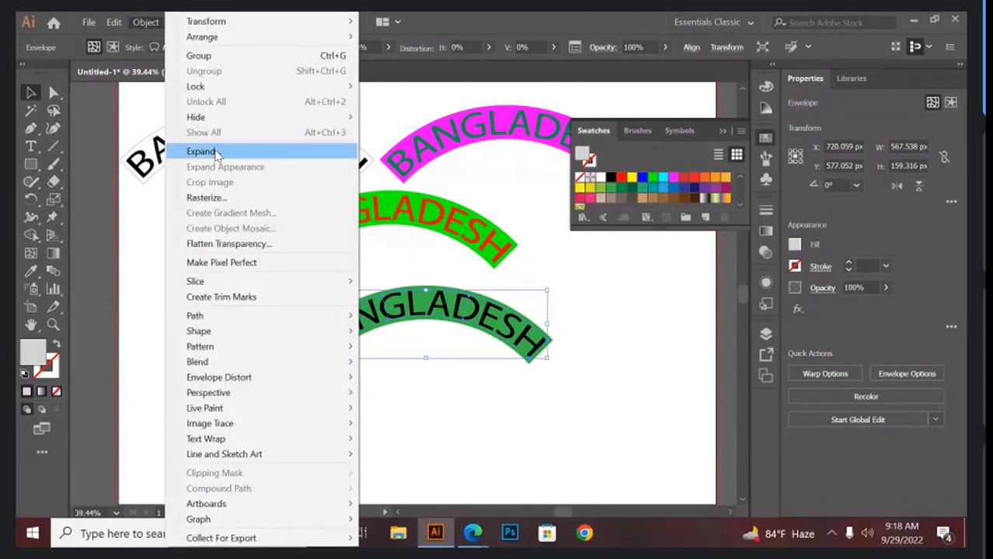
click(200, 151)
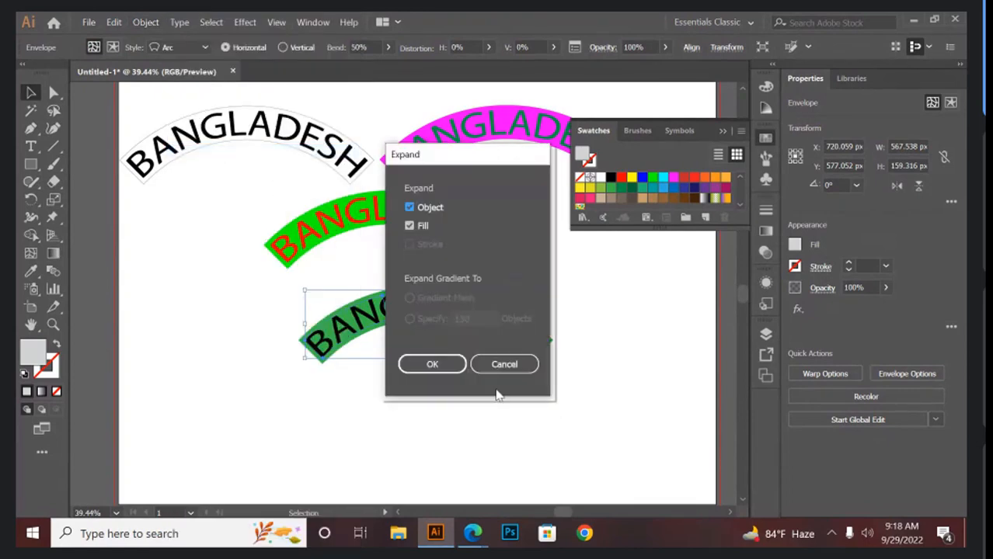
click(433, 364)
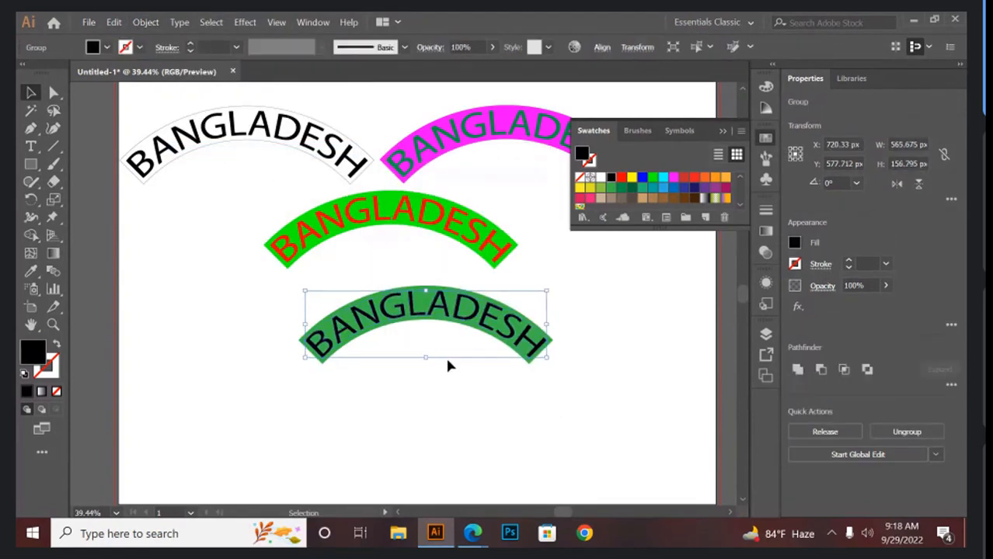
click(620, 178)
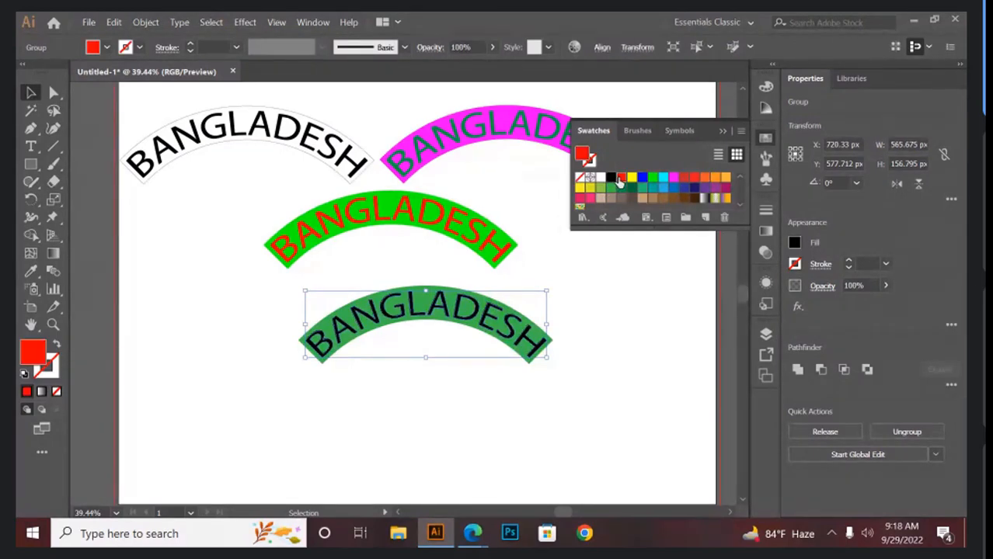
click(629, 354)
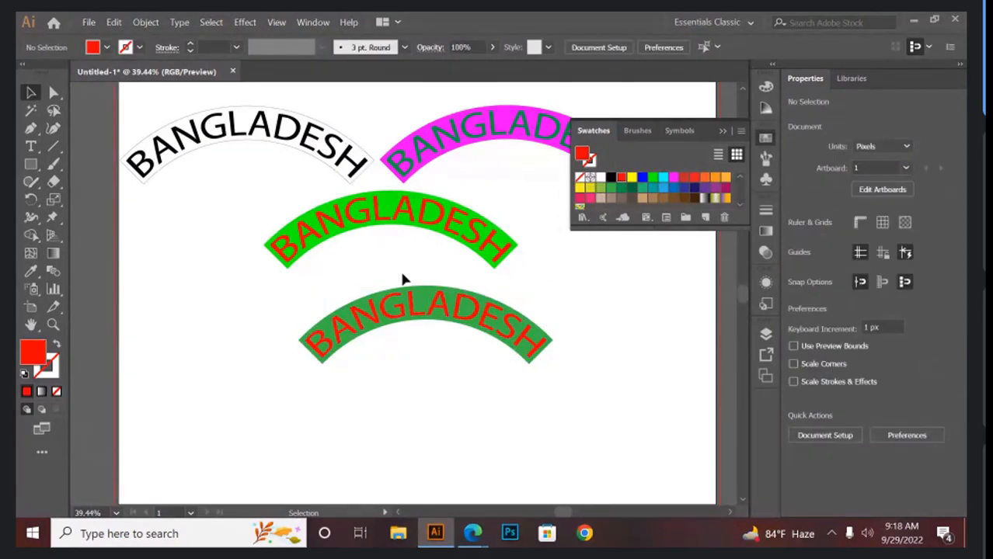
- Move the darker green band with its text up, aligned directly beneath the bright green arch
drag(401, 276, 456, 355)
drag(453, 314, 418, 286)
click(486, 424)
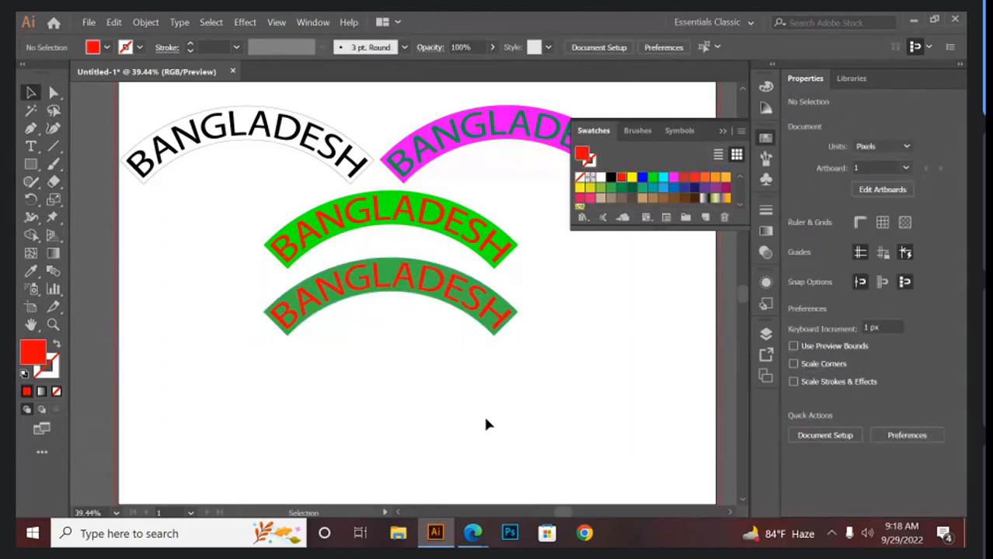
- Move both green arches together so they stack beneath the white BANGLADESH arch, and deselect them
drag(240, 213, 344, 322)
drag(370, 217, 230, 213)
click(503, 231)
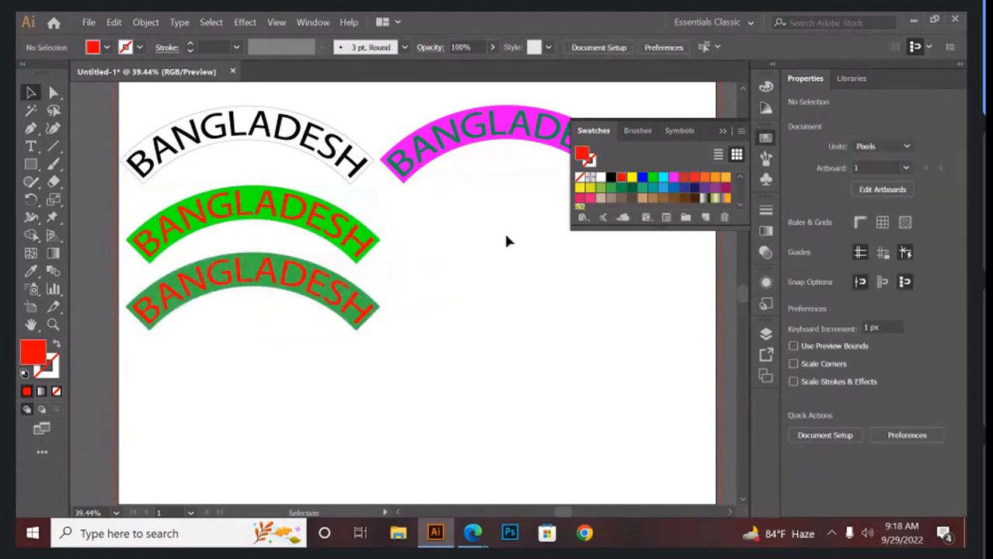
click(724, 132)
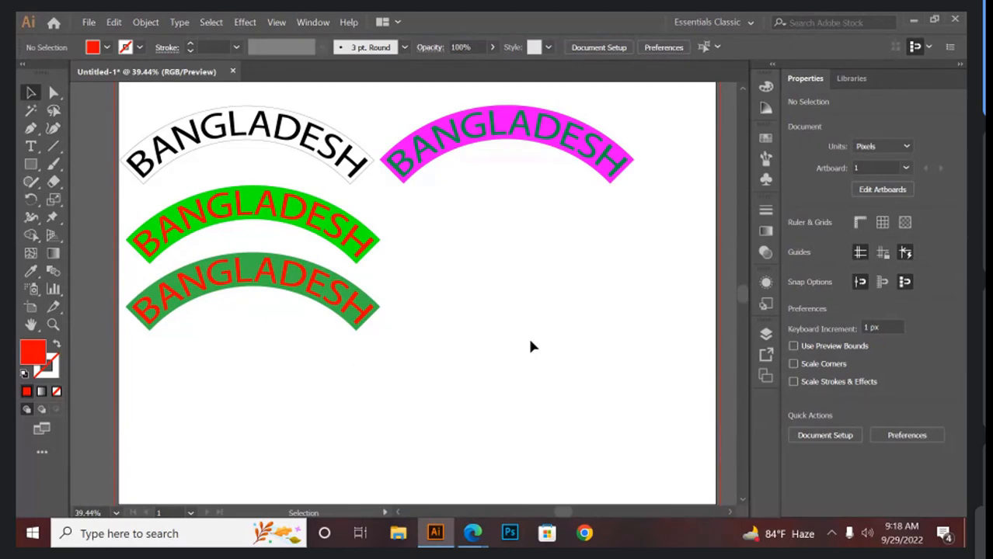
click(33, 131)
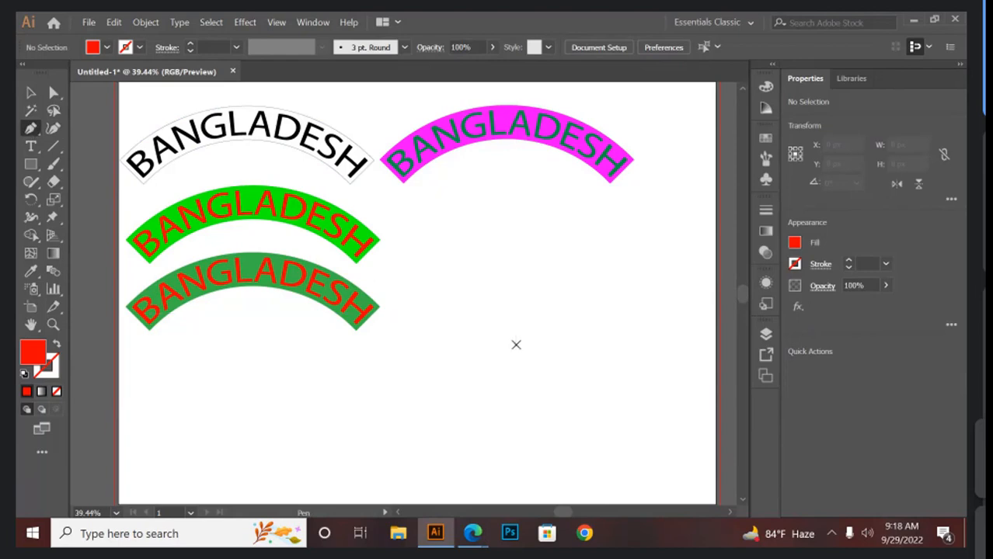
click(514, 343)
drag(497, 339, 394, 311)
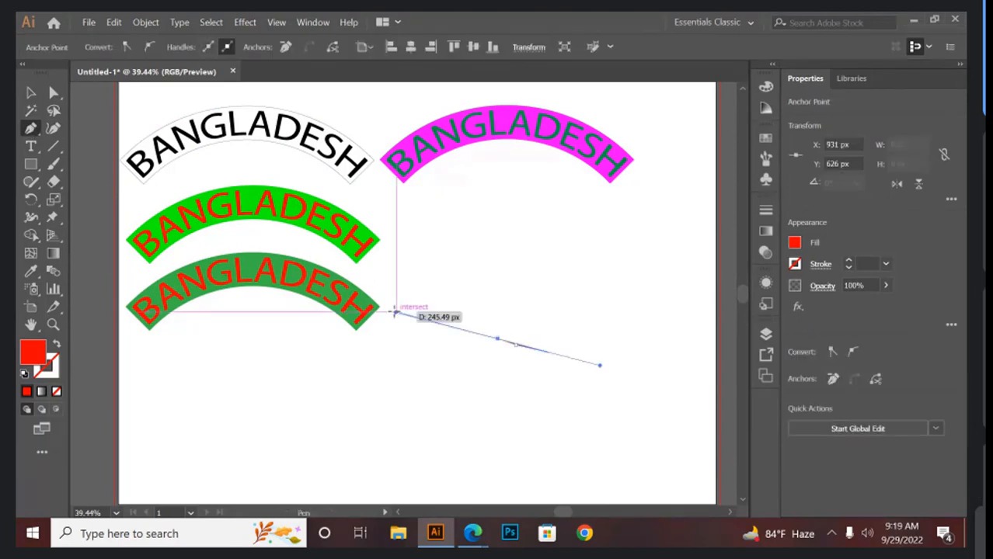
key(ctrl+z)
key(ctrl+z)
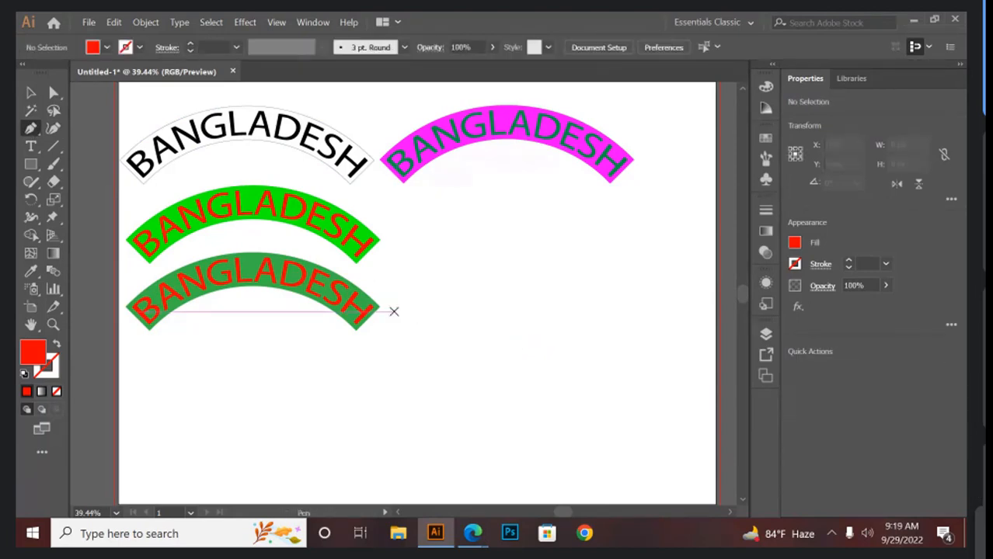
- Add a straight BANGLADESH point text in the empty area beneath the magenta arch and shift it slightly left and down
click(30, 146)
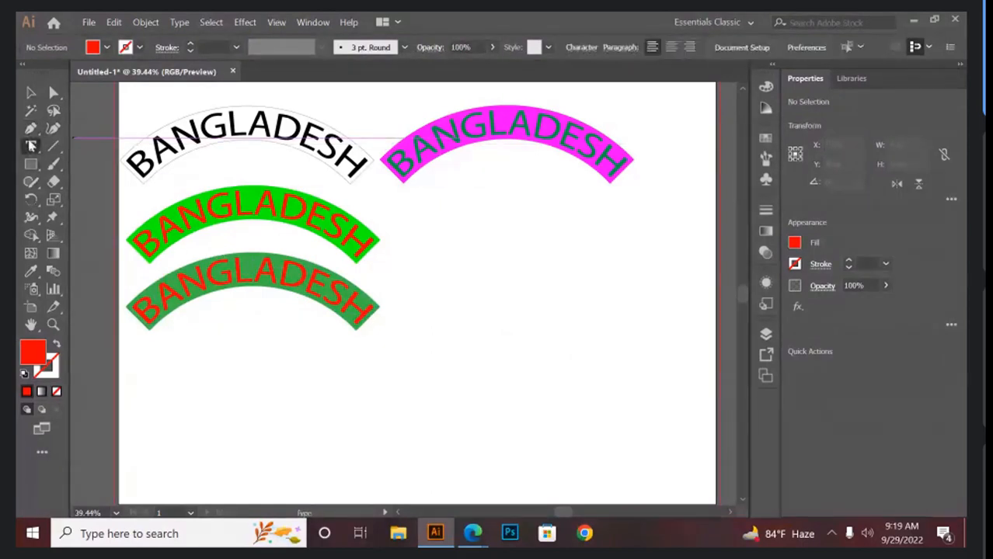
click(458, 337)
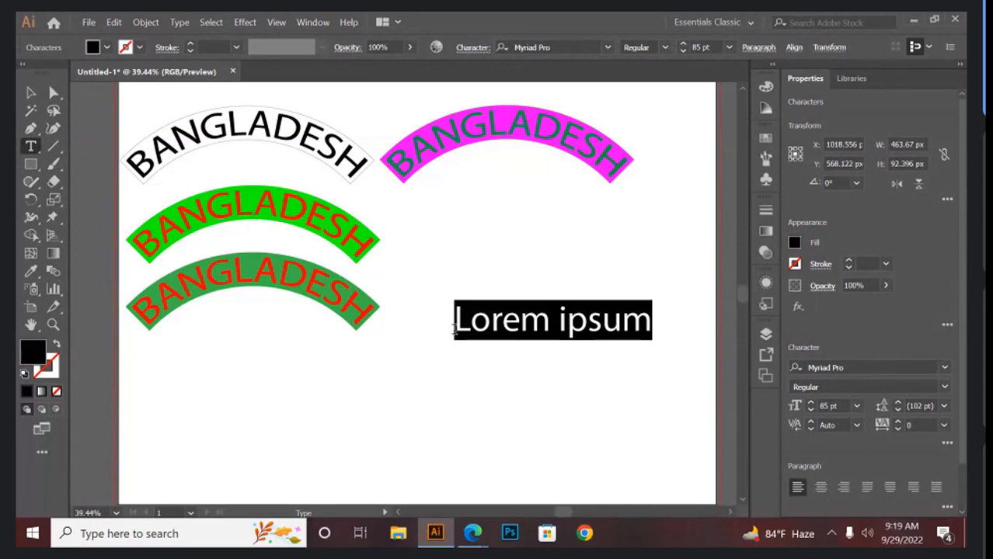
key(BackSpace)
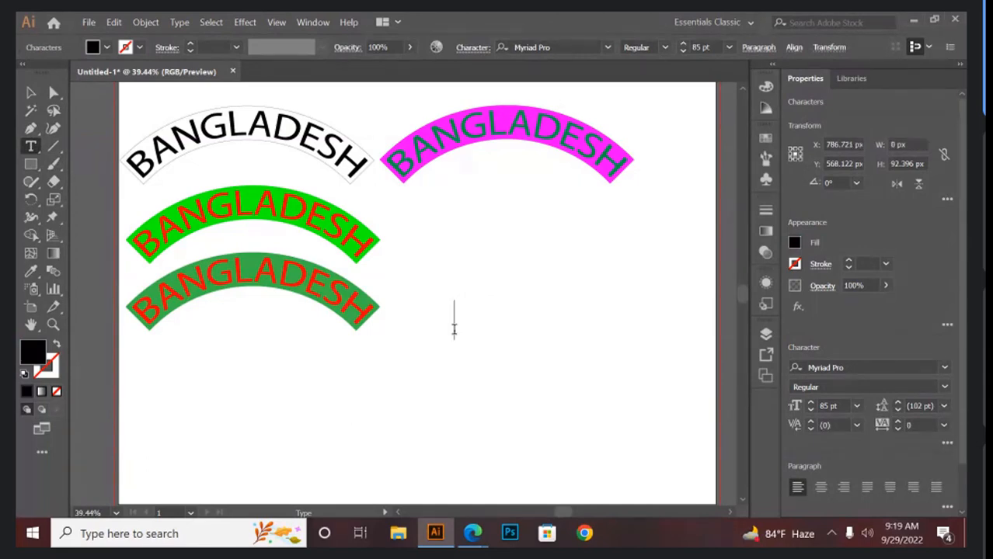
text(BAN)
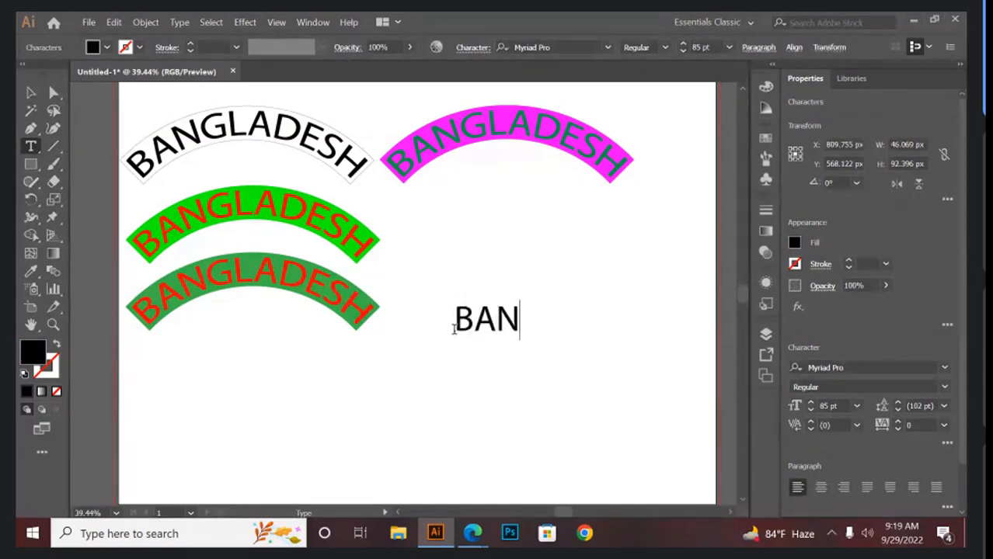
text(GLADESH)
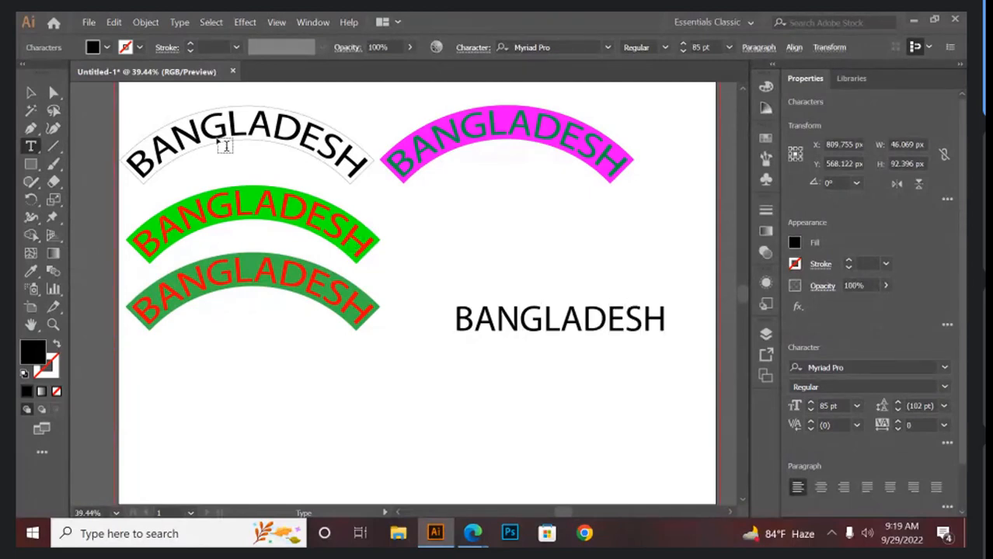
click(31, 93)
click(505, 318)
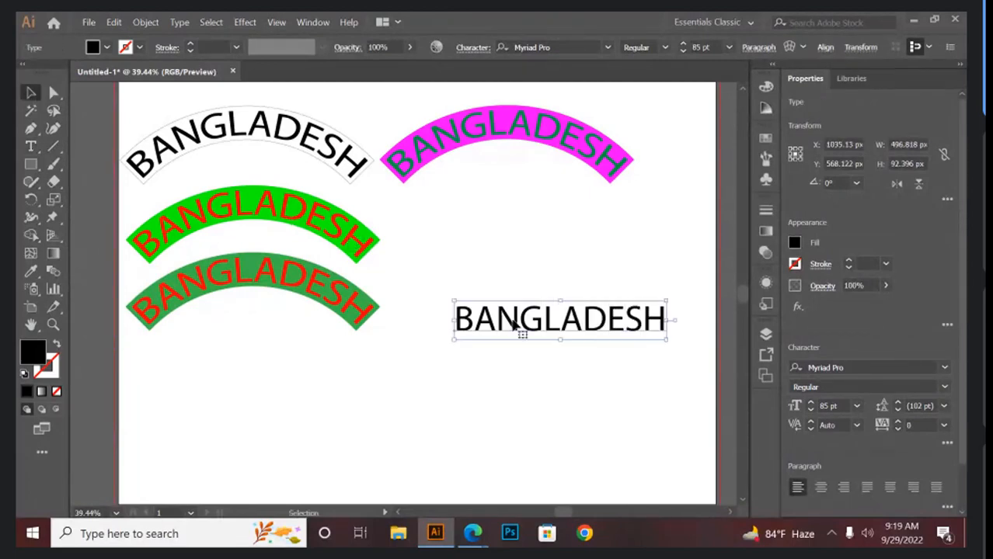
drag(512, 321, 495, 329)
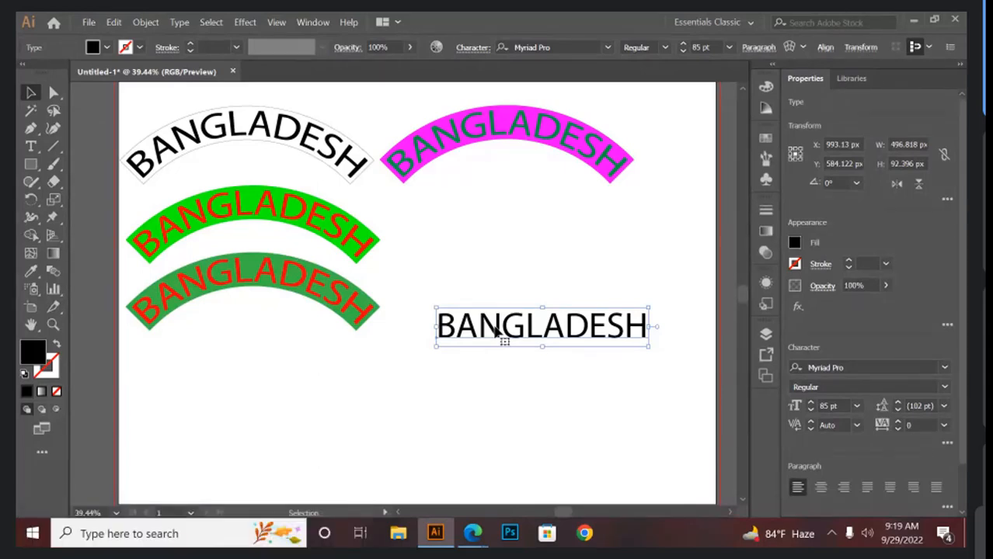
- Convert the new straight BANGLADESH text to outlines and offset its paths by 10 px with miter joins
right_click(496, 331)
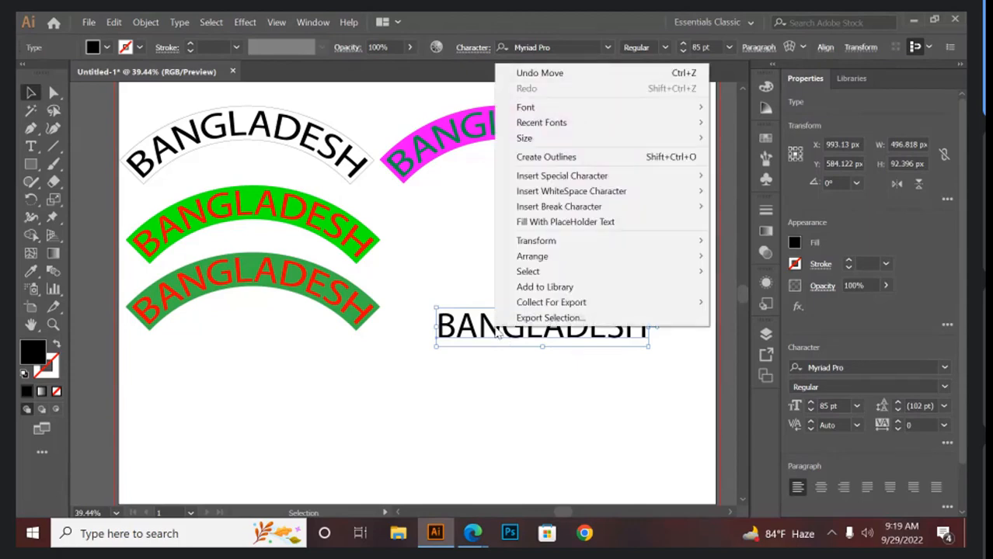
click(579, 161)
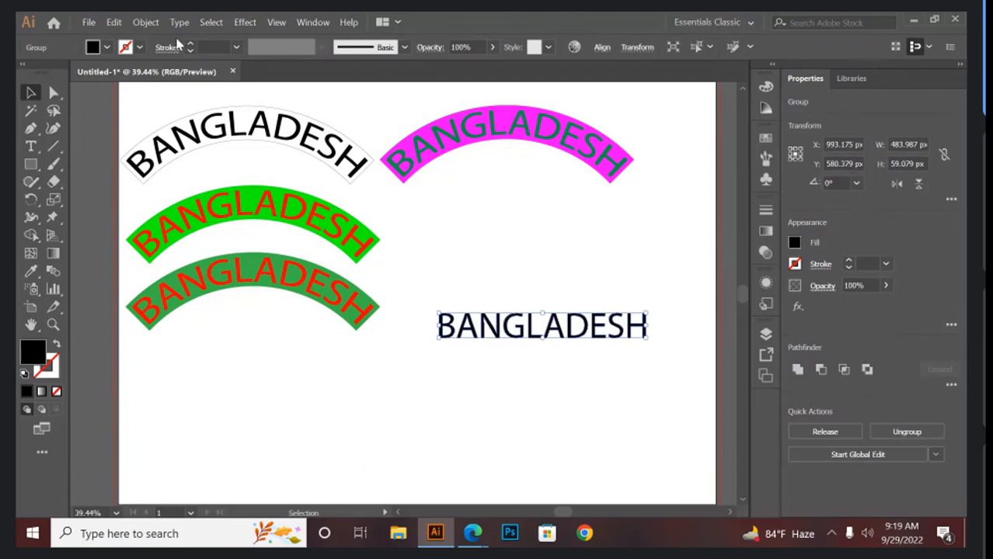
click(145, 22)
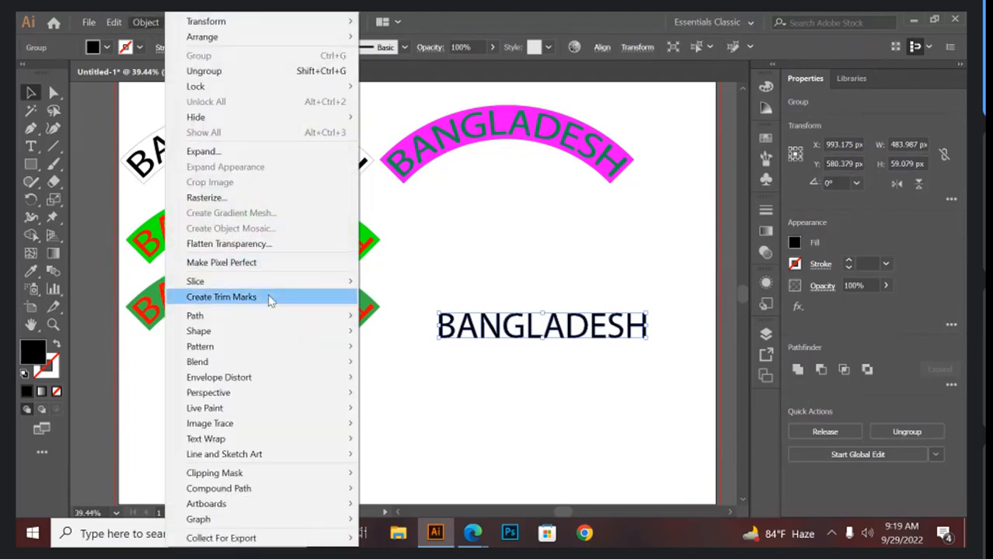
mouse_move(268, 318)
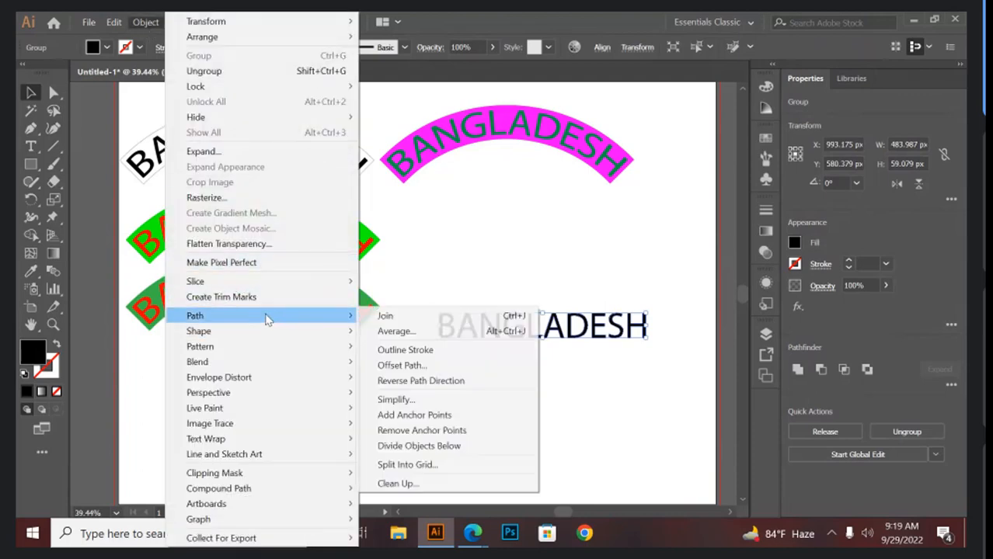
click(440, 367)
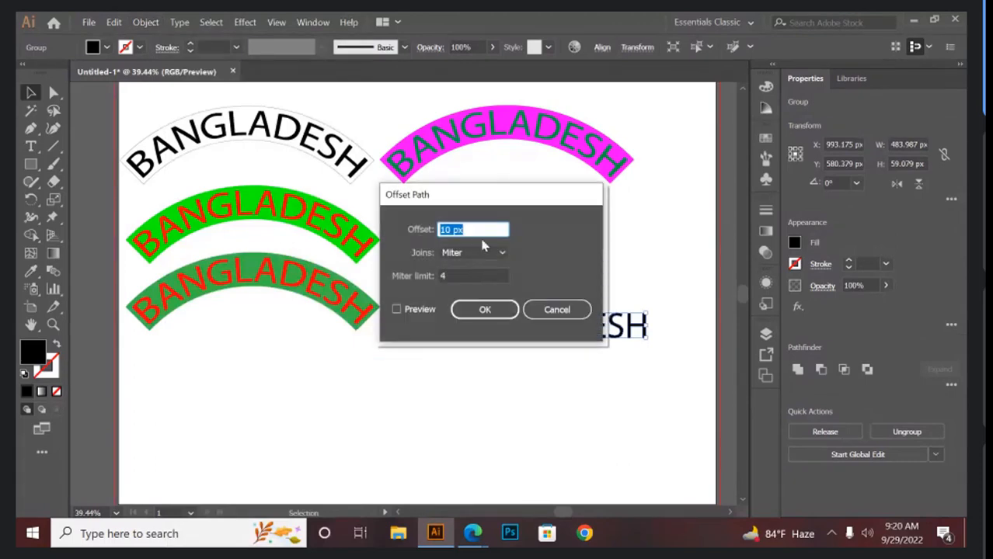
click(484, 310)
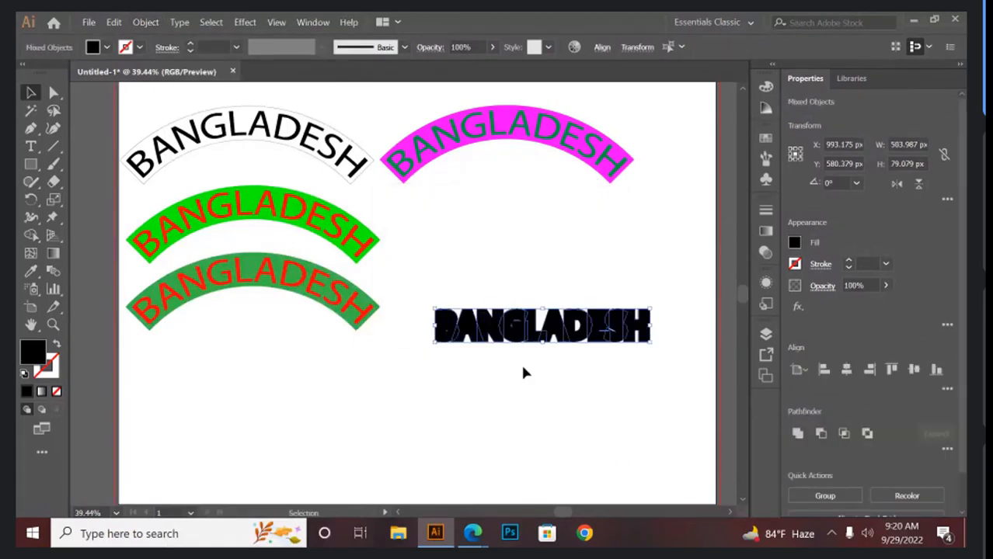
- Fill the straight text's offset paths with green 21BF25 and deselect them
double_click(30, 351)
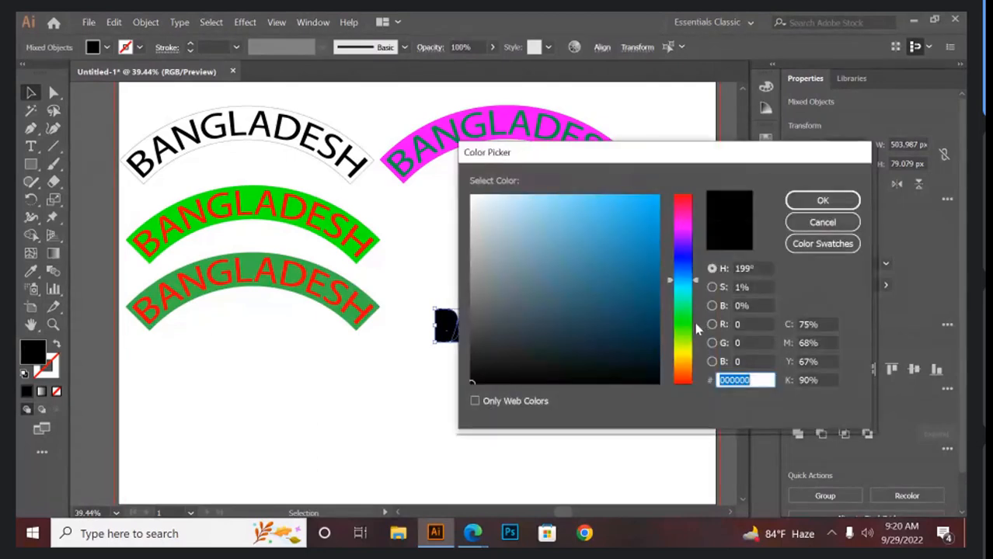
click(684, 320)
click(626, 241)
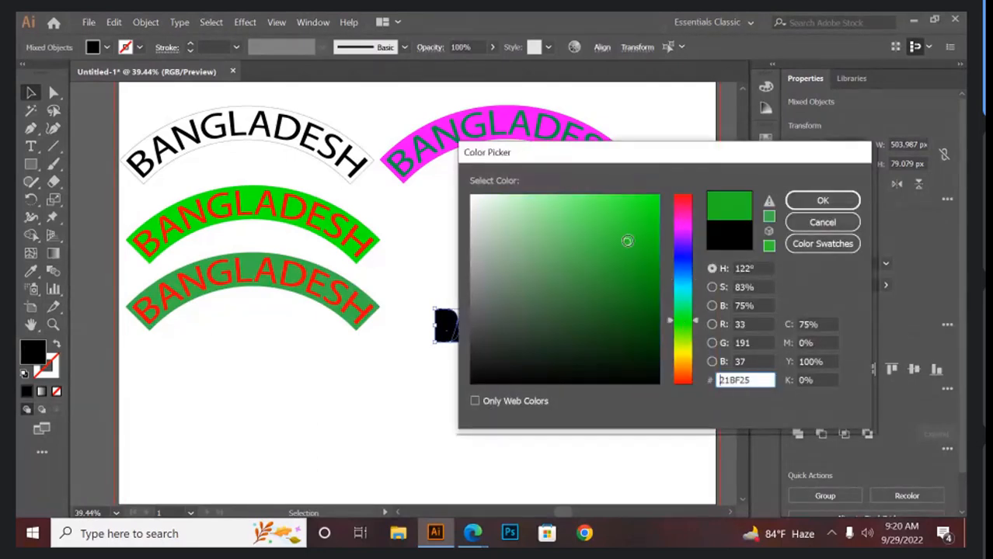
click(808, 201)
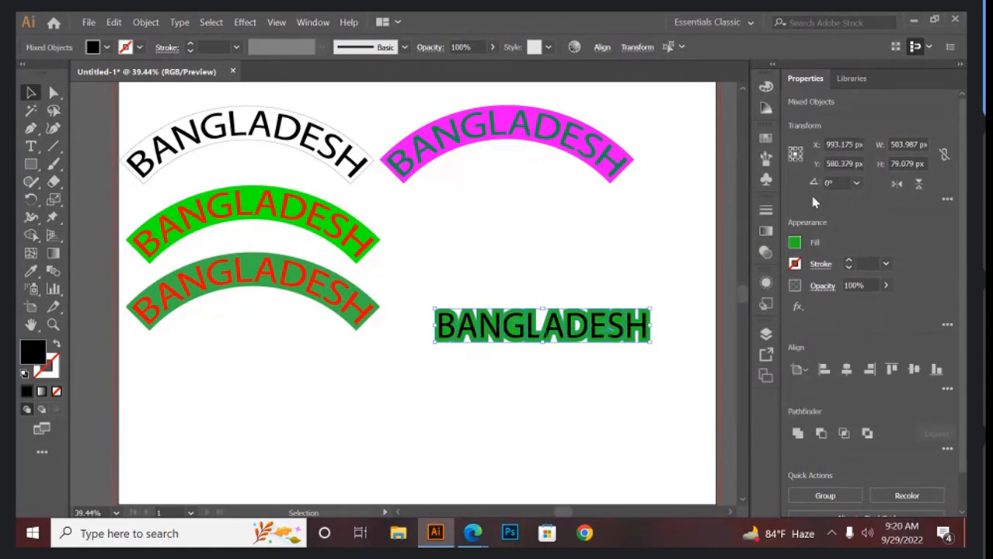
click(583, 395)
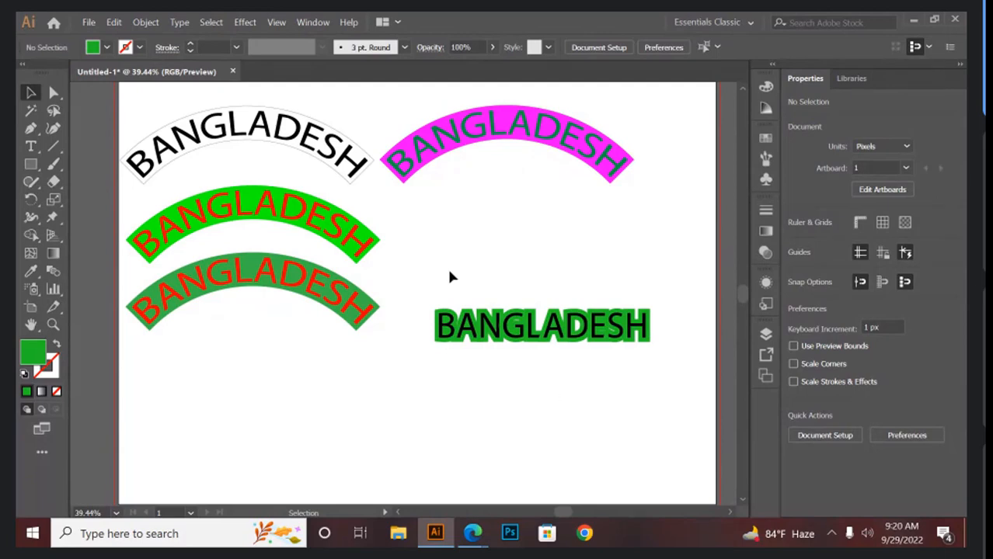
drag(448, 268, 610, 447)
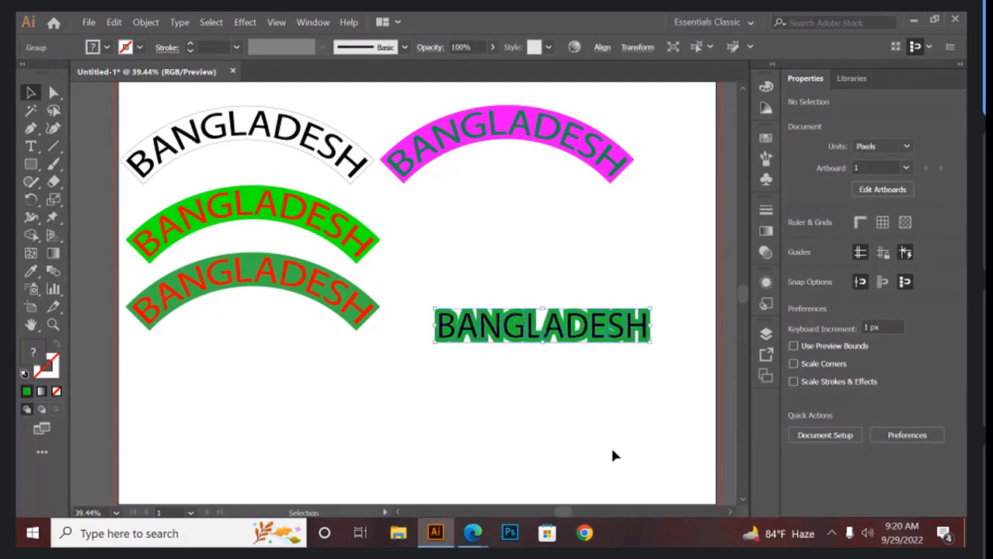
click(146, 22)
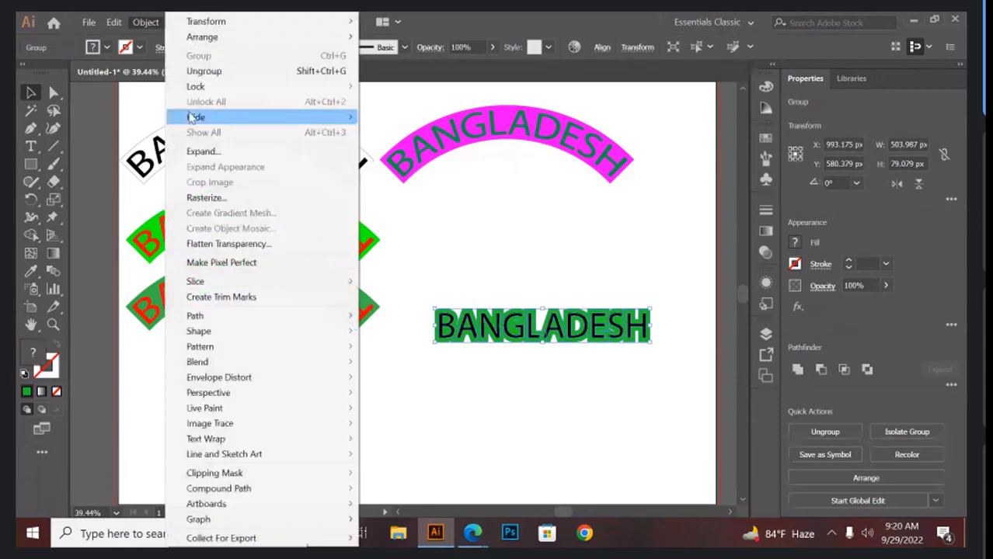
key(Escape)
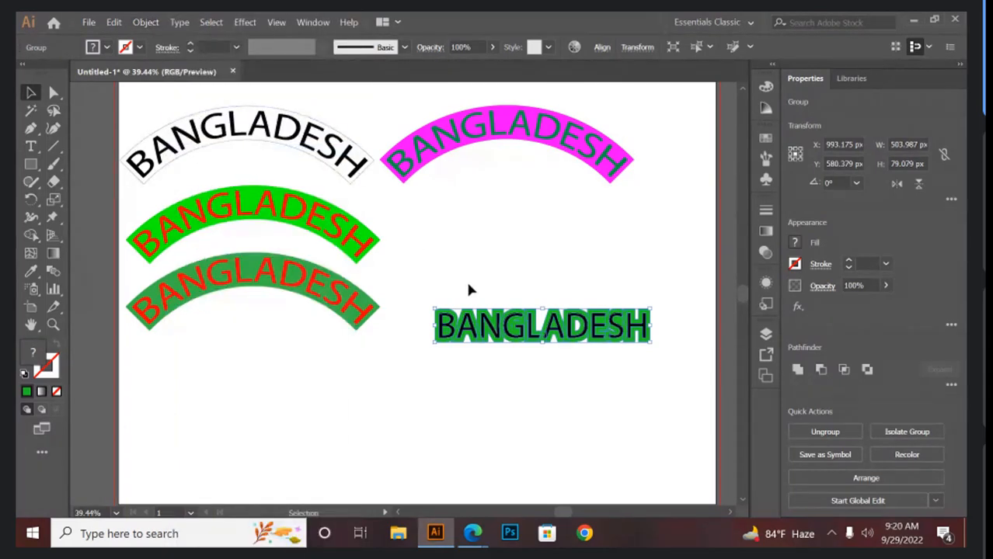
click(153, 24)
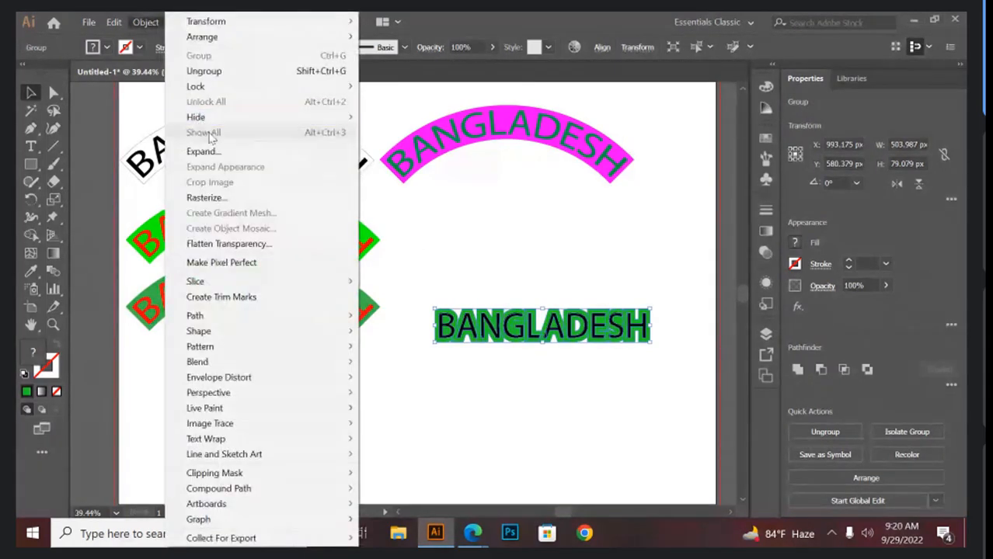
click(221, 161)
click(571, 266)
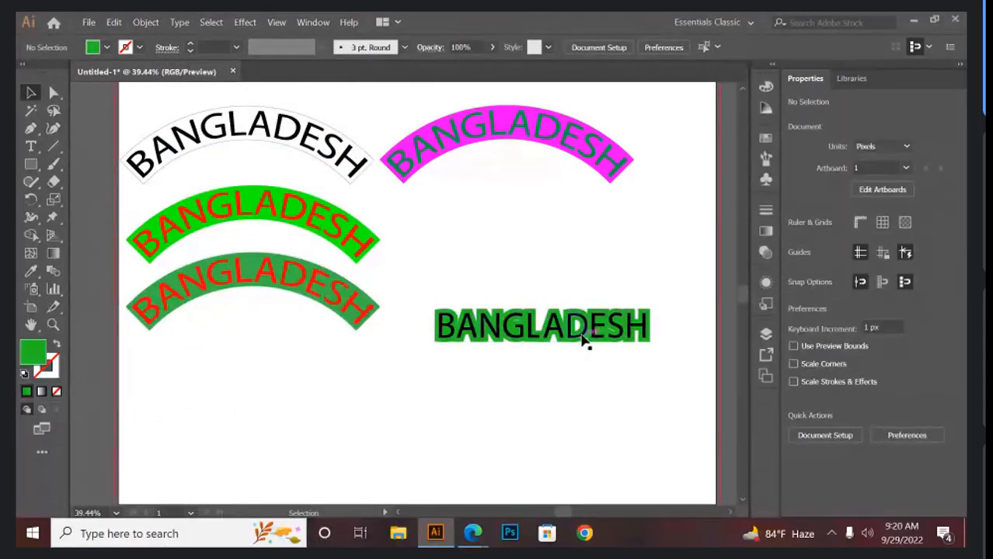
- Ungroup the straight BANGLADESH letters and their green offset outlines, and deselect them
click(584, 340)
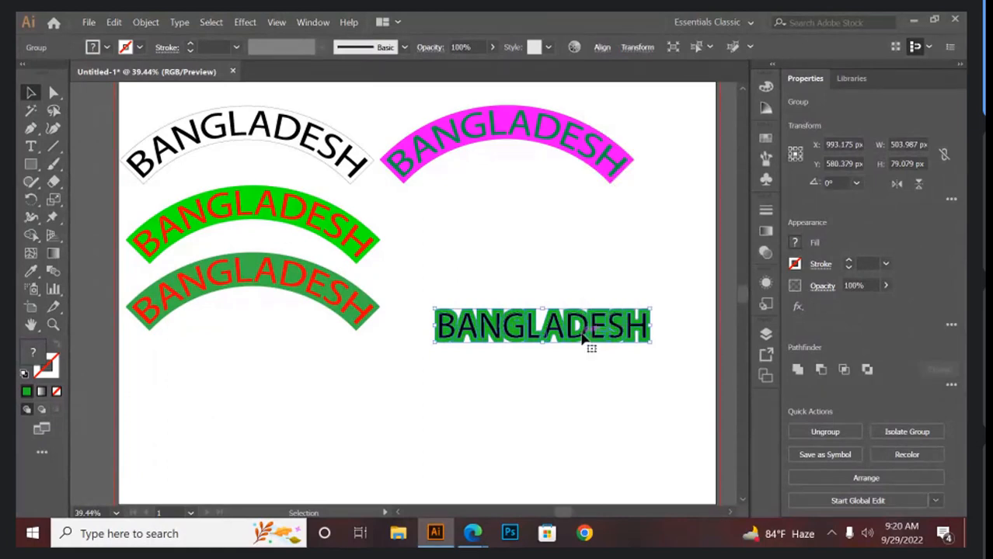
right_click(583, 334)
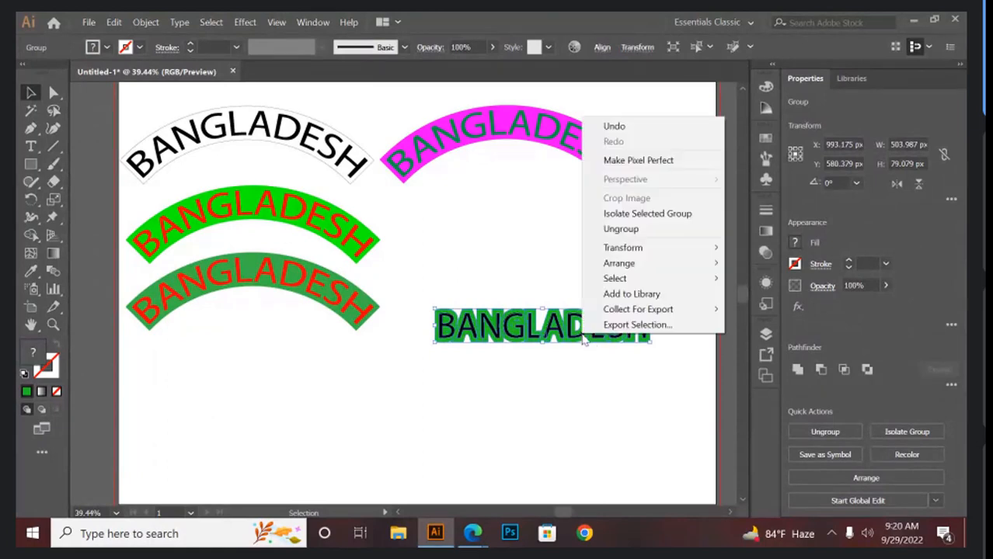
click(620, 229)
click(647, 244)
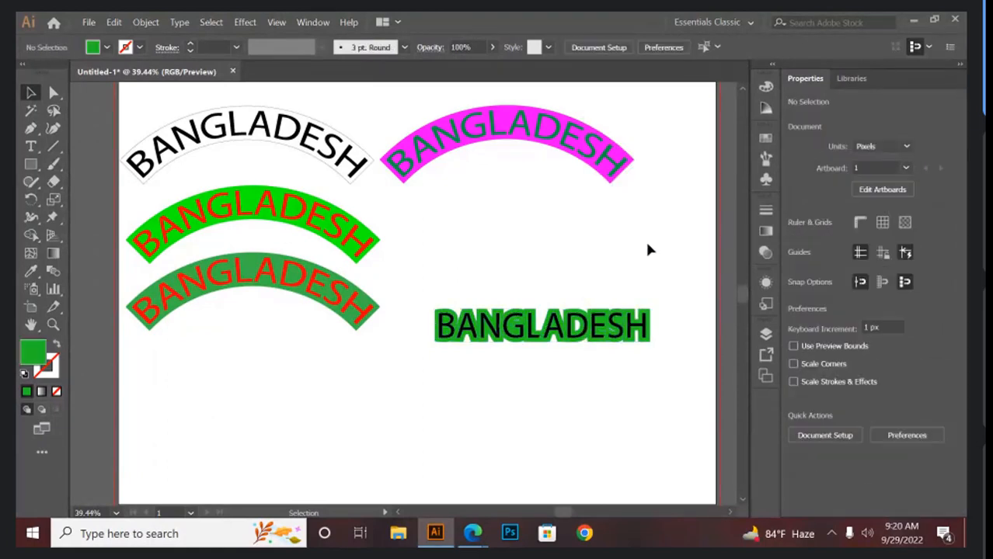
- Fill the letter H of the straight text with the R=237 G=28 B=36 red swatch, leaving the swatch's options unchanged, and deselect it
click(647, 330)
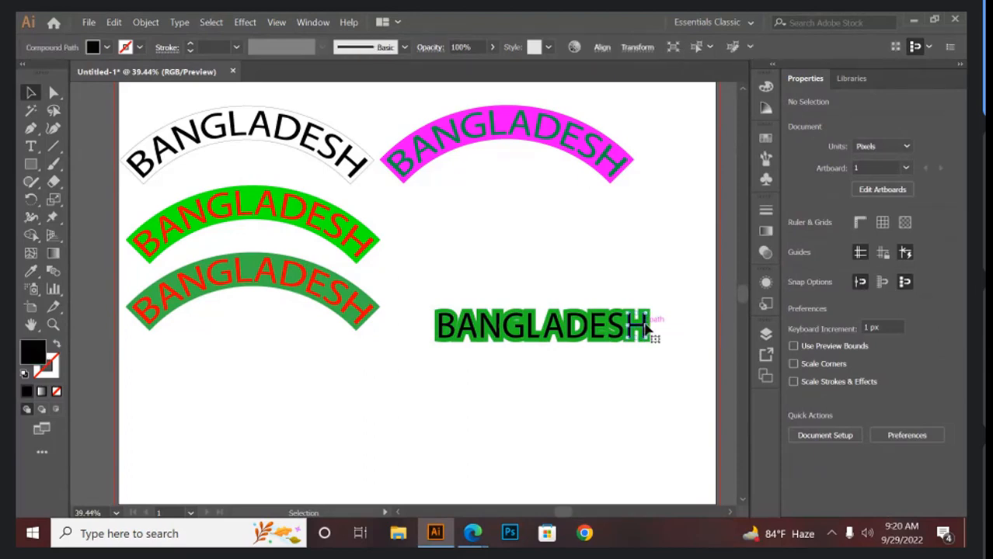
click(765, 139)
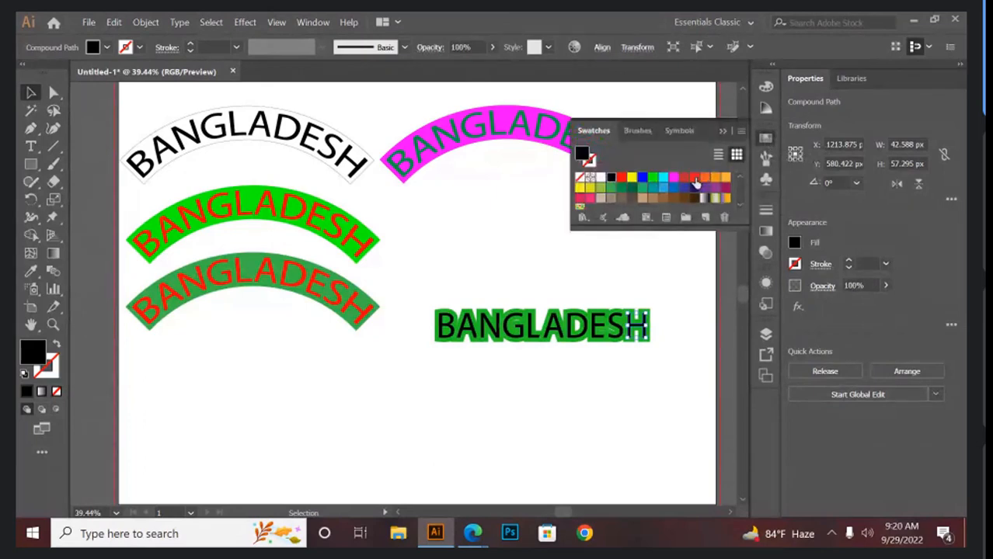
click(695, 180)
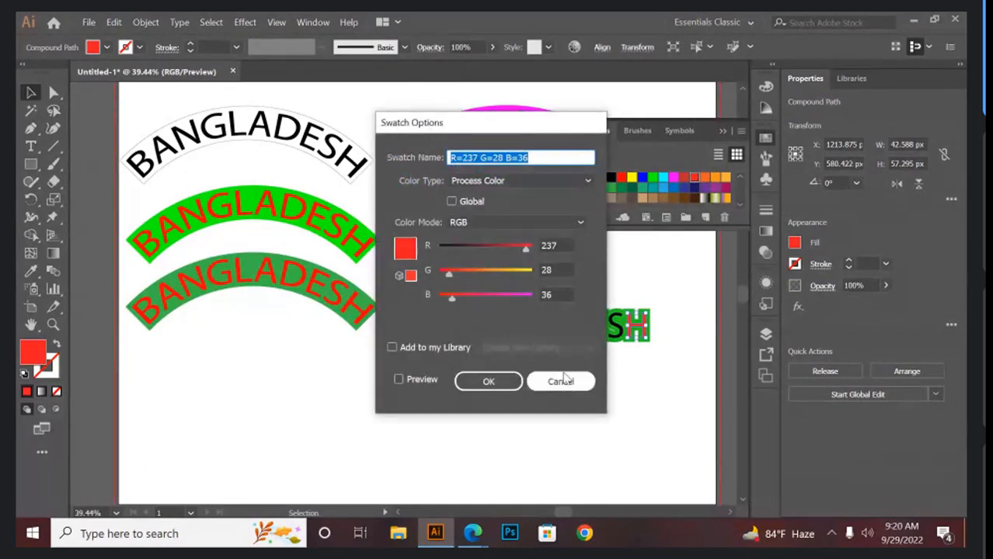
click(561, 381)
click(541, 380)
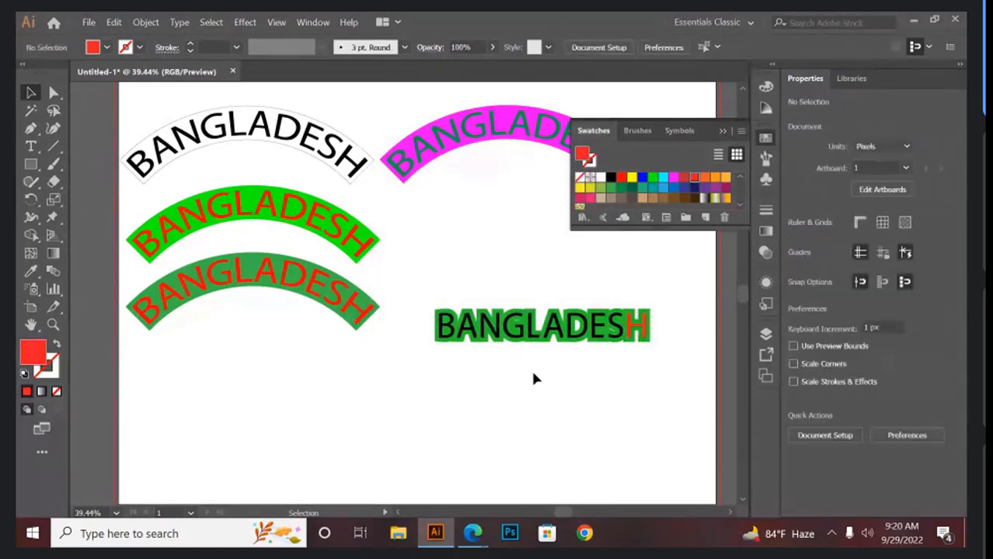
- Fill the letter B of the straight BANGLADESH text with the bright red swatch
click(443, 330)
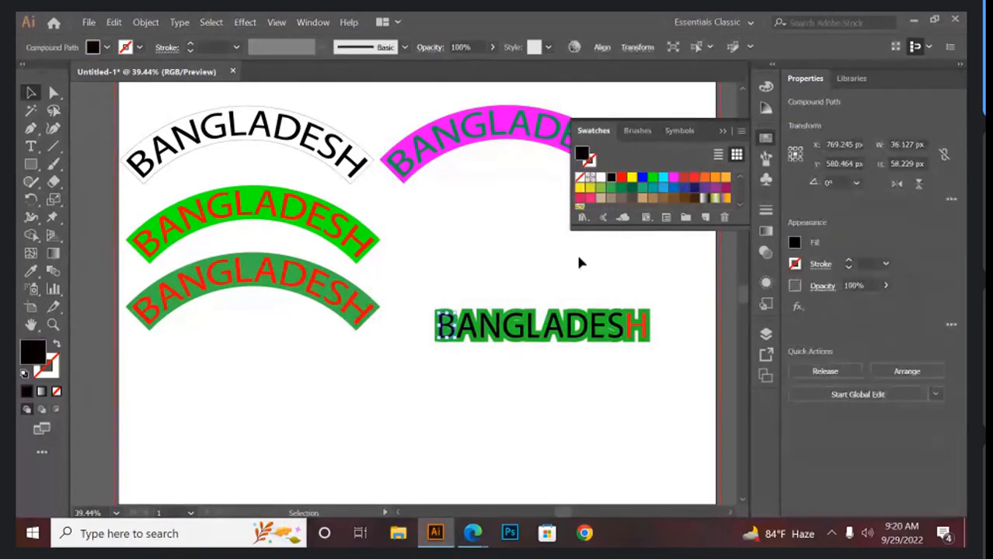
click(622, 179)
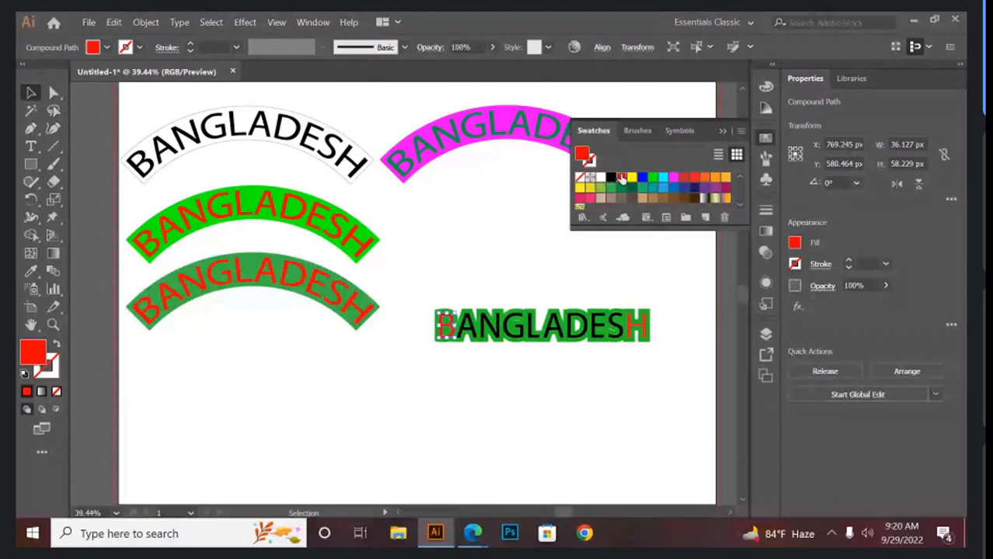
- Move the two-coloured straight BANGLADESH text with its green outlines to just below the magenta arched text, and deselect it
click(540, 211)
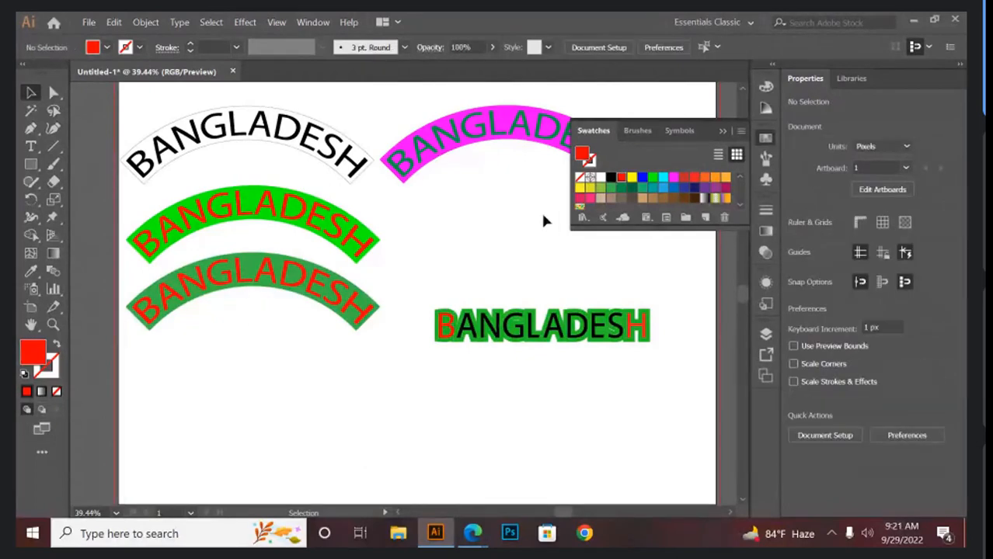
click(722, 129)
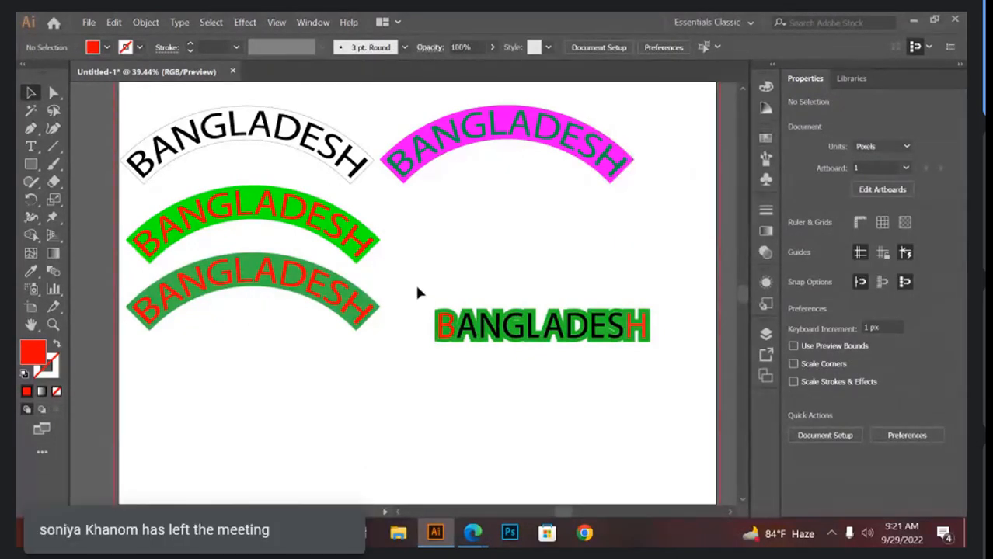
drag(417, 288, 653, 392)
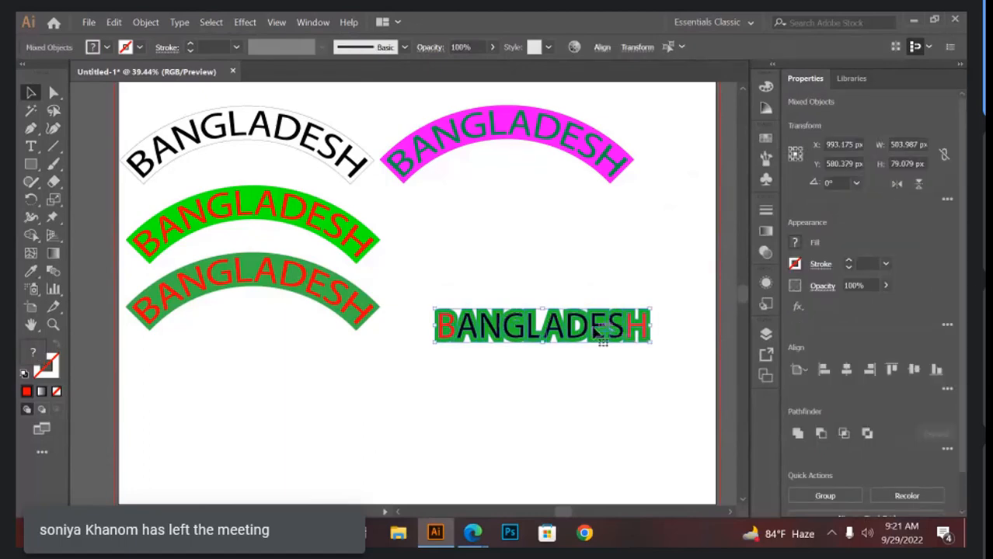
drag(595, 340, 557, 208)
click(575, 306)
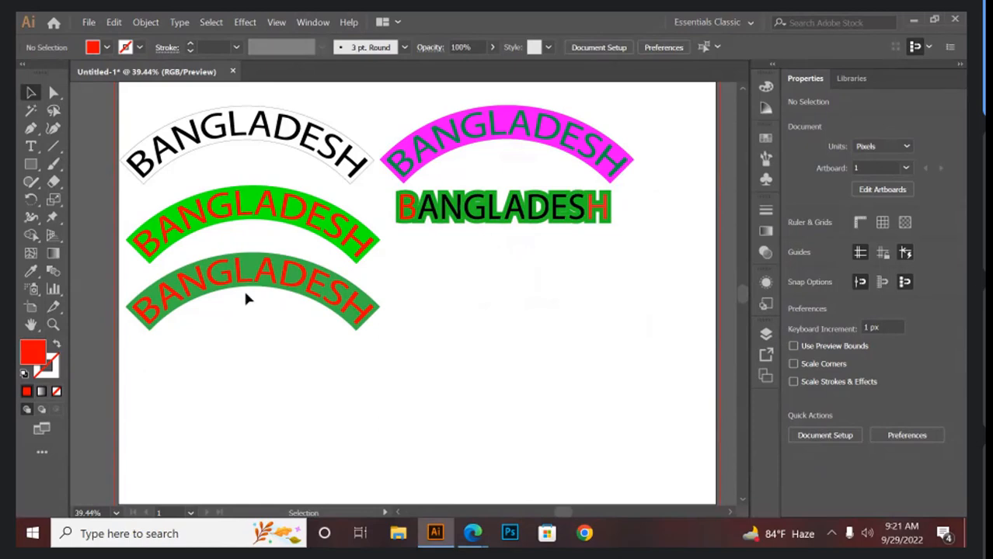
- Add a new straight point text reading BANGLADESH in the empty lower area of the artboard, leaving it selected as an object
click(32, 149)
click(462, 370)
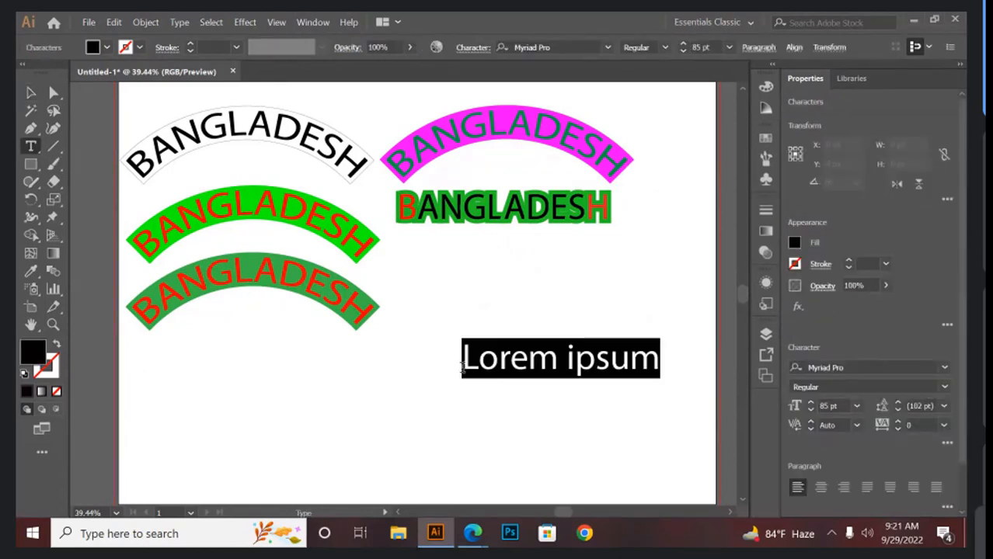
key(BackSpace)
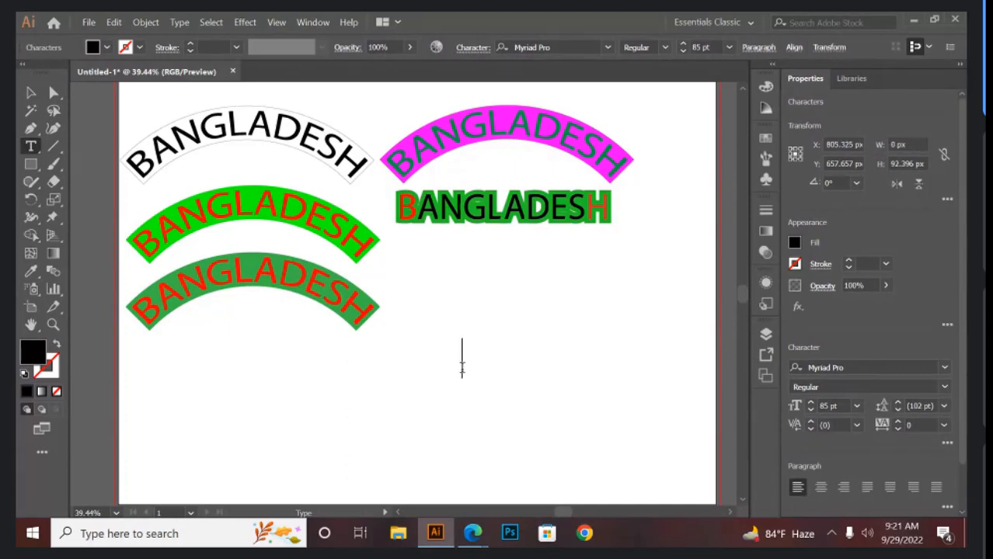
text(BAN)
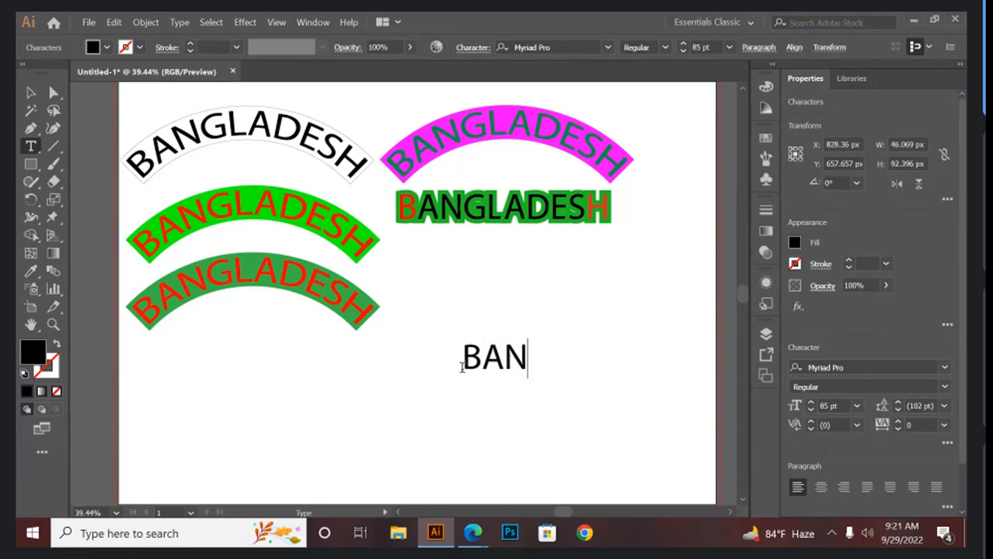
text(L)
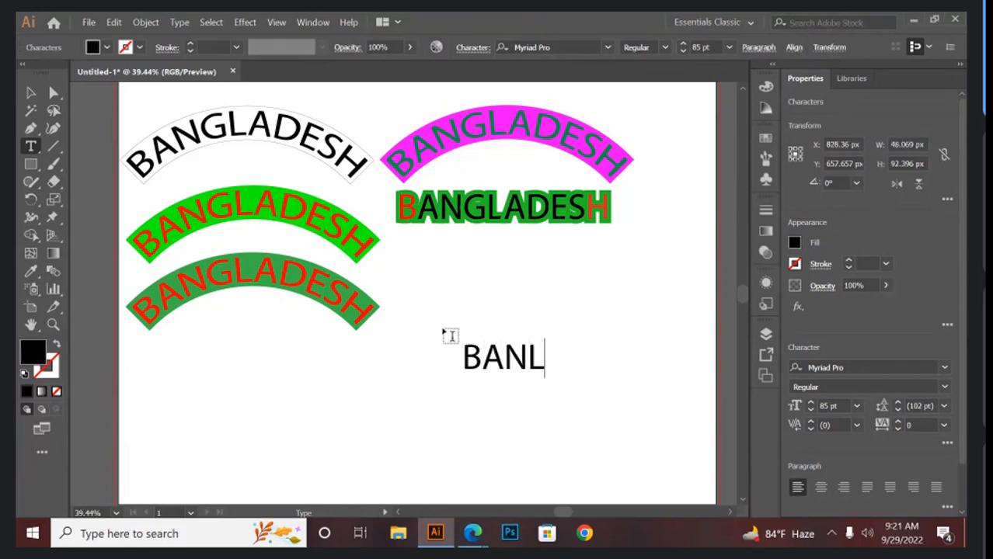
key(BackSpace)
text(GLA)
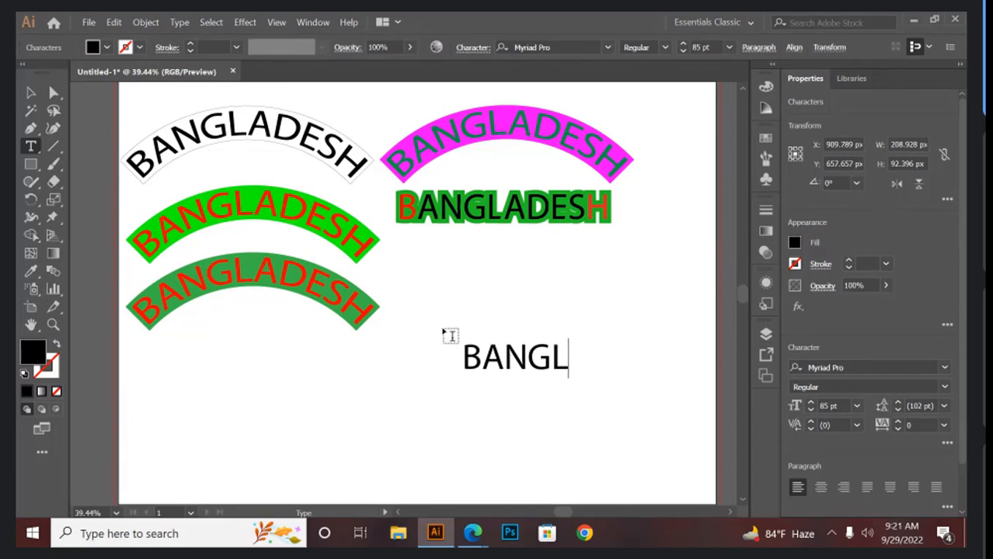
text(DESH)
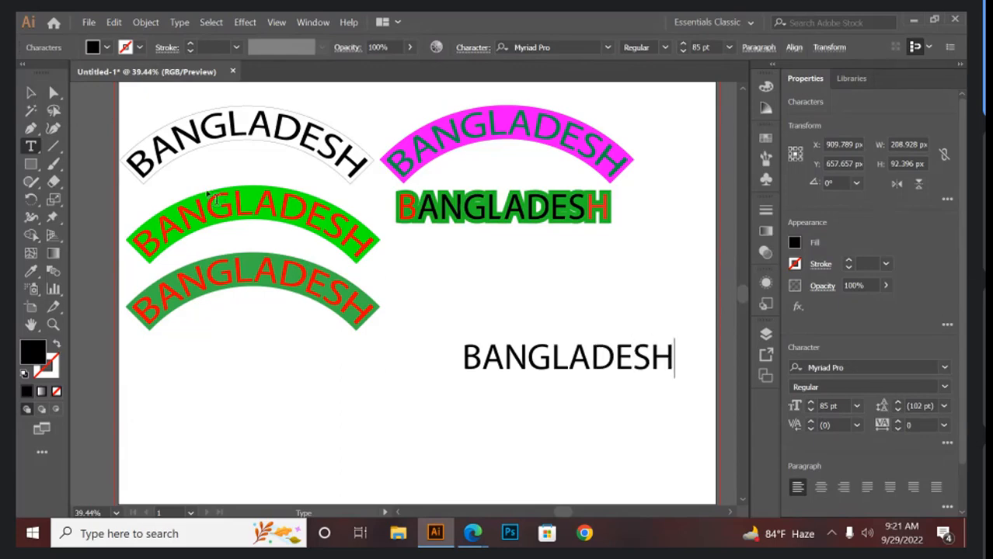
click(29, 94)
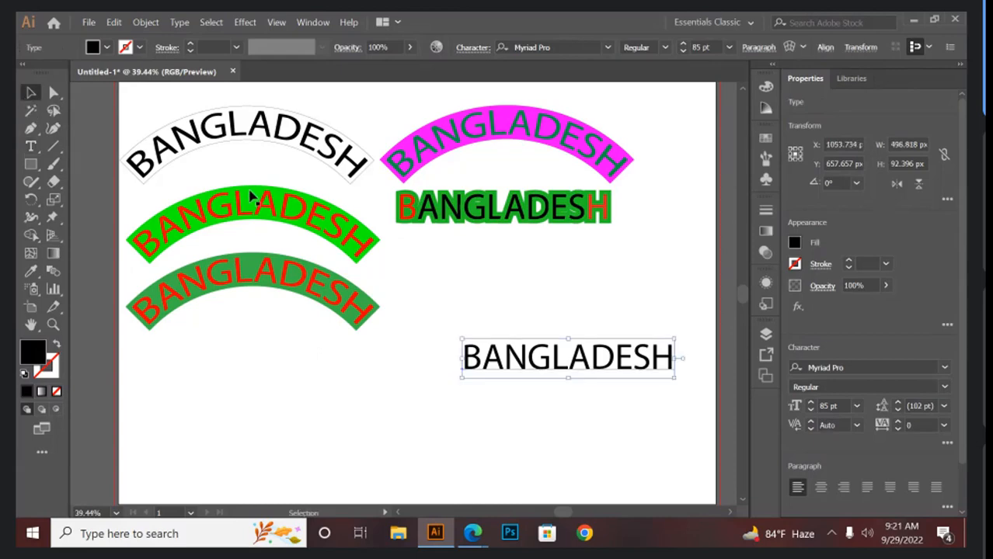
- Convert the new BANGLADESH text to outlines and deselect it
right_click(442, 312)
click(504, 144)
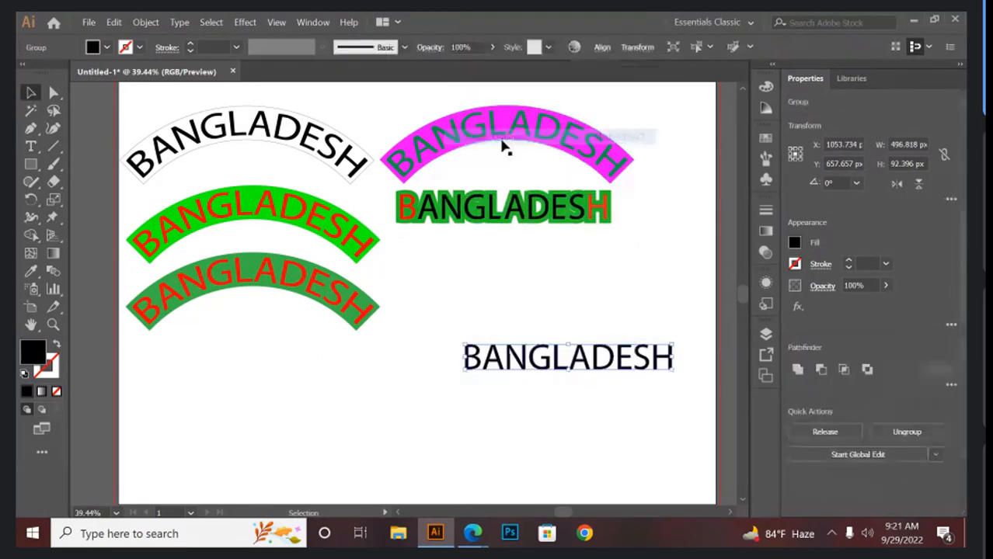
click(569, 319)
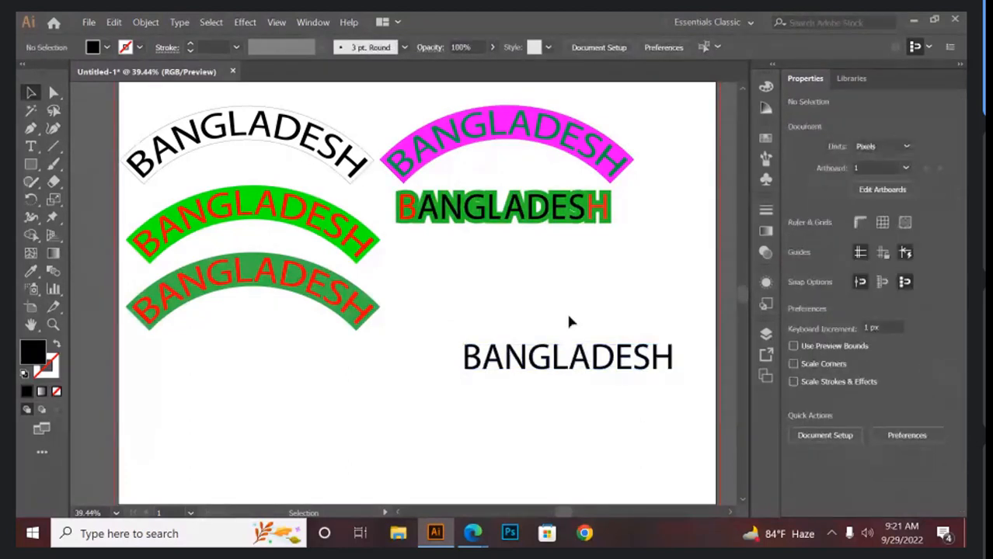
- Apply Offset Path to the new outlined BANGLADESH text with a 10 px offset, Miter joins and miter limit 4, and deselect
drag(497, 309, 560, 395)
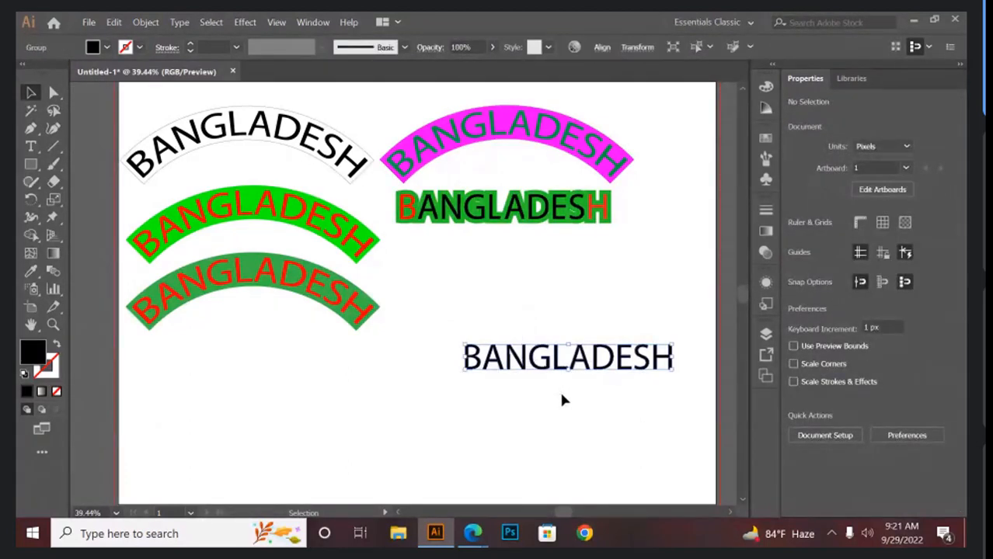
click(154, 22)
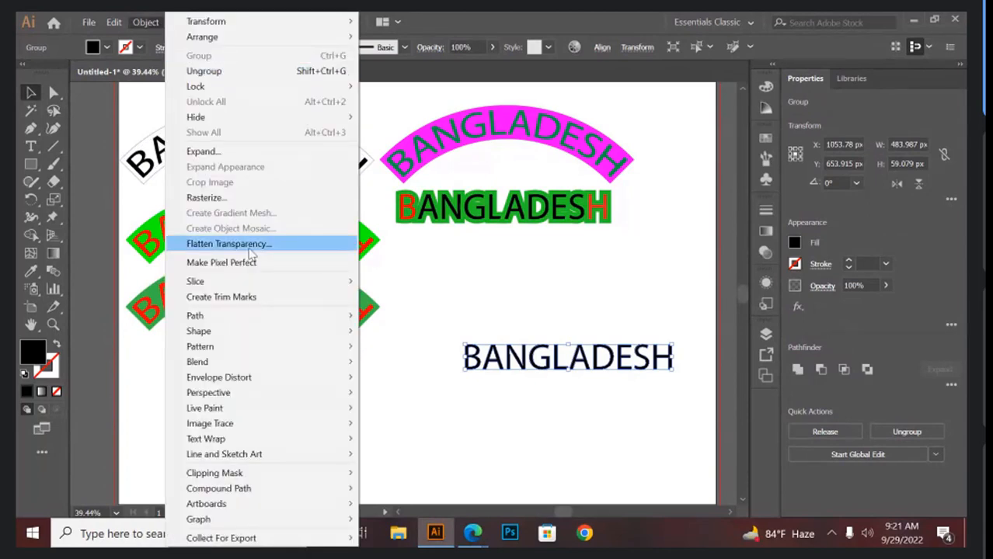
mouse_move(261, 318)
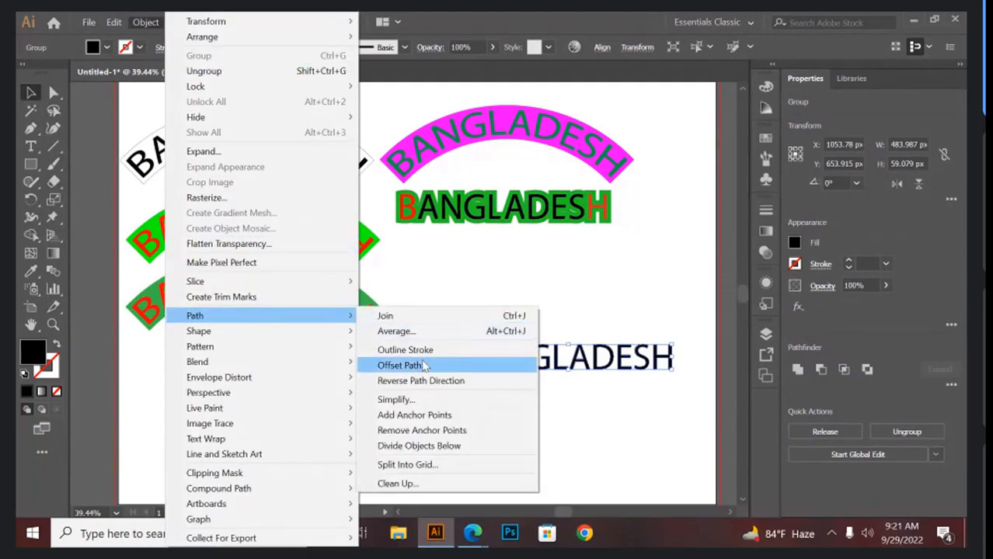
click(432, 367)
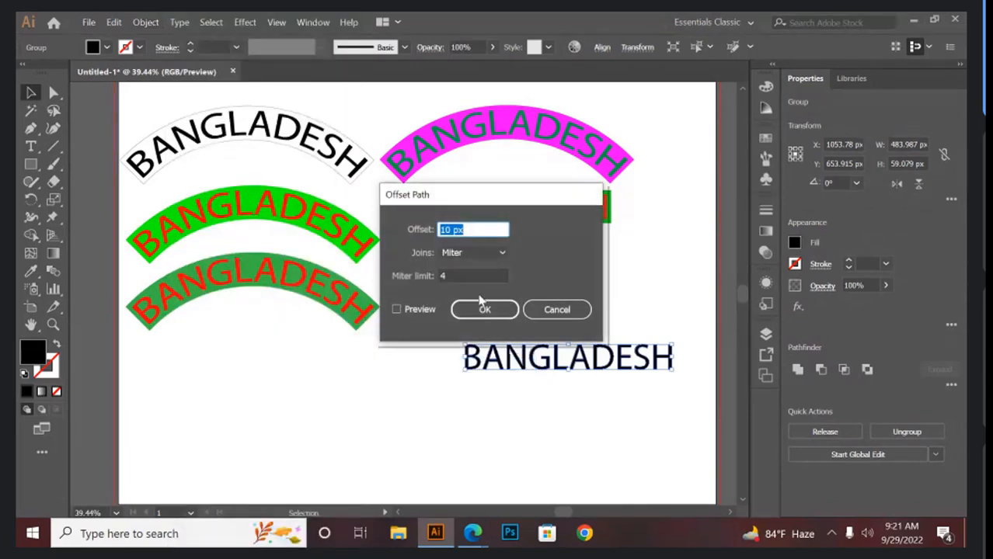
click(480, 305)
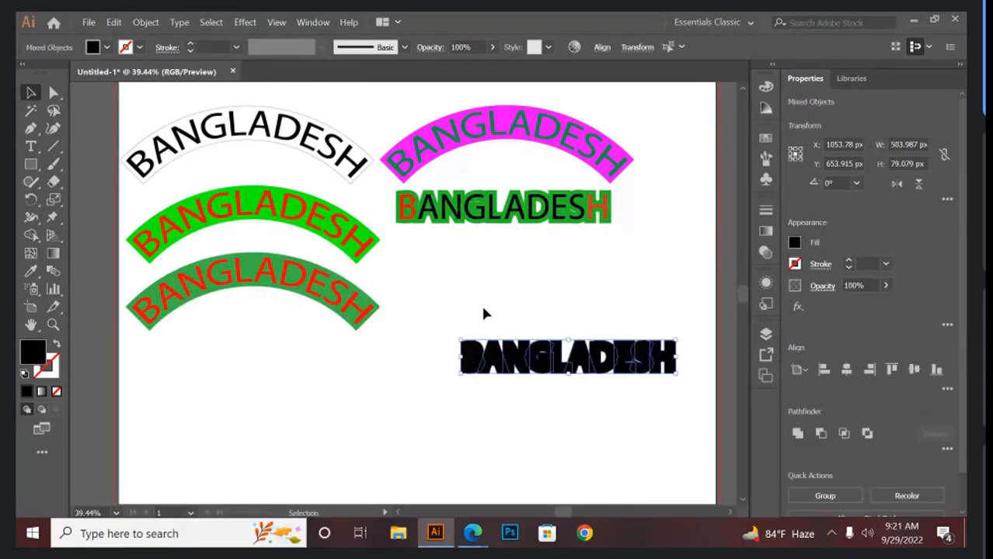
click(410, 309)
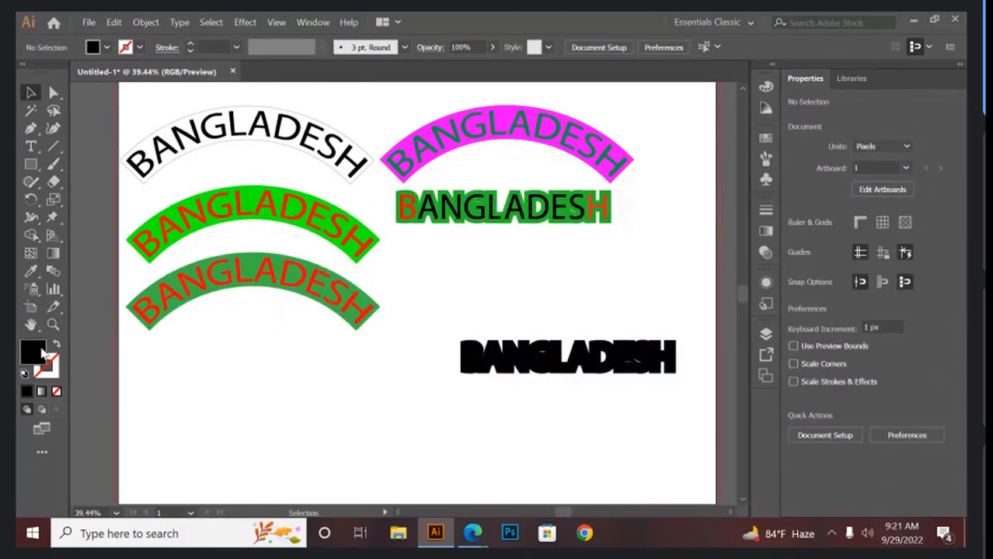
- Fill the new text's offset path group with dark green 1A8E1F and deselect it
click(598, 356)
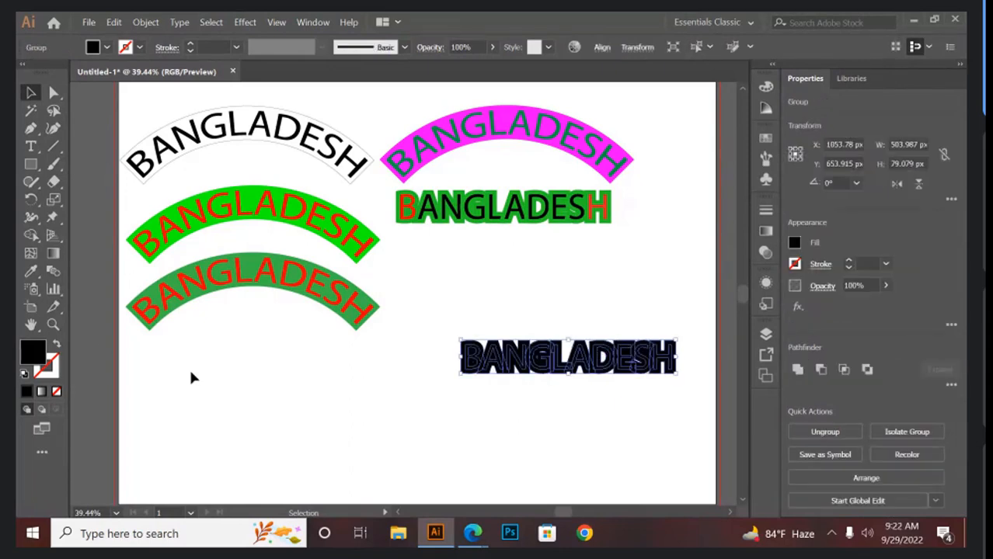
double_click(35, 355)
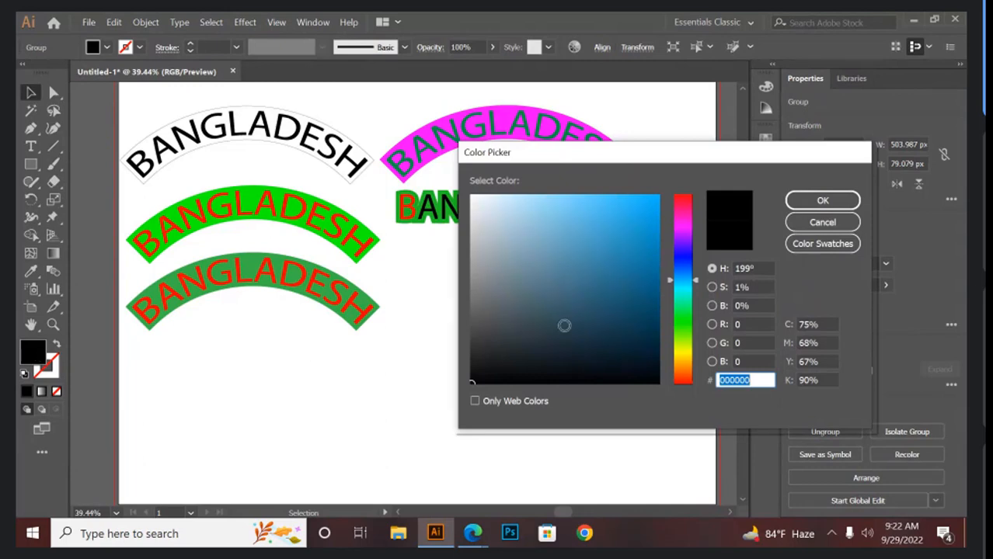
click(680, 321)
click(624, 278)
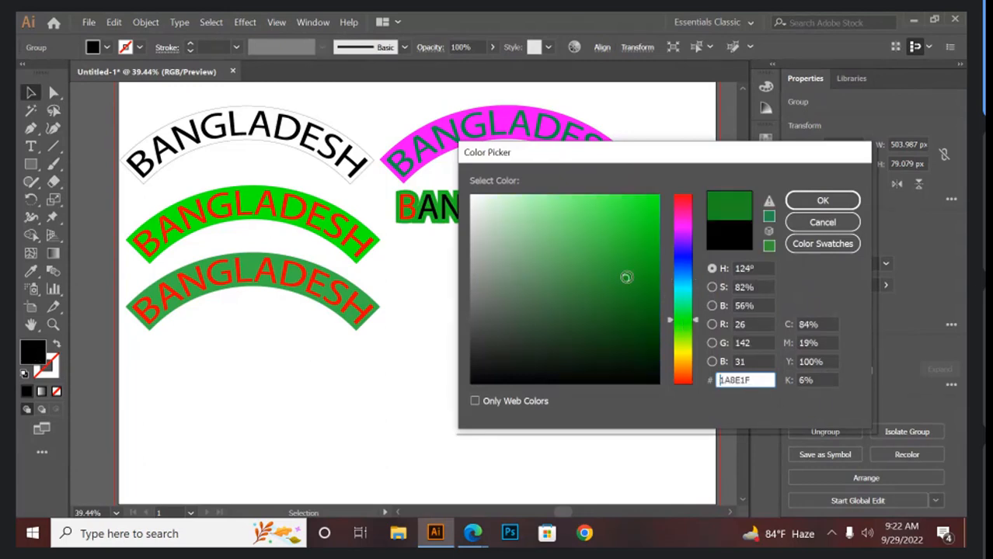
click(823, 201)
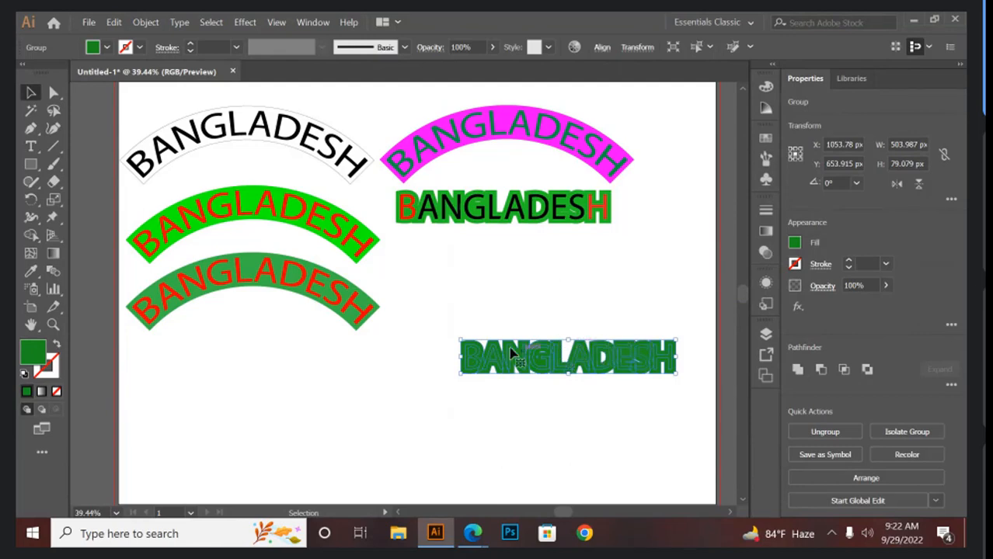
click(146, 22)
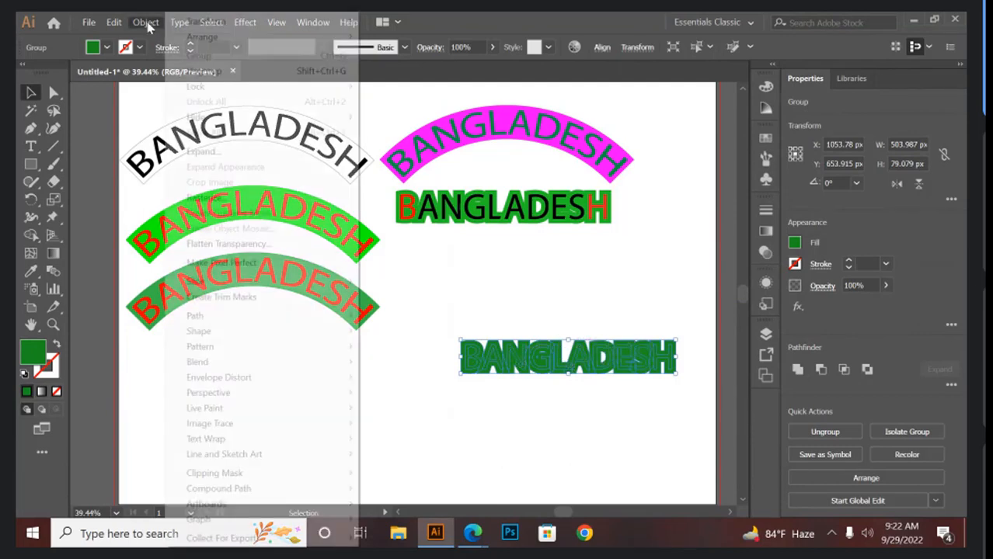
click(432, 281)
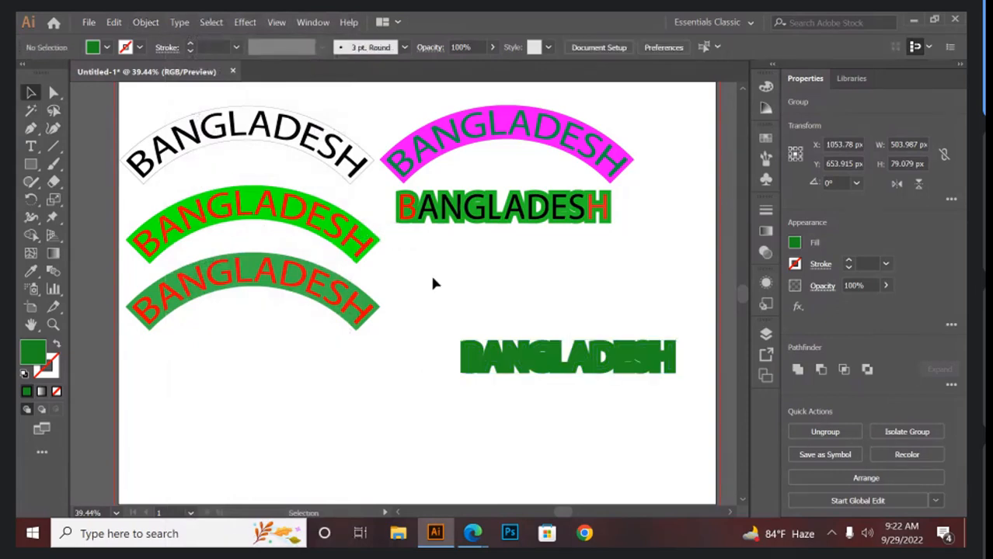
- Ungroup the dark green lower BANGLADESH group and deselect its pieces
click(599, 348)
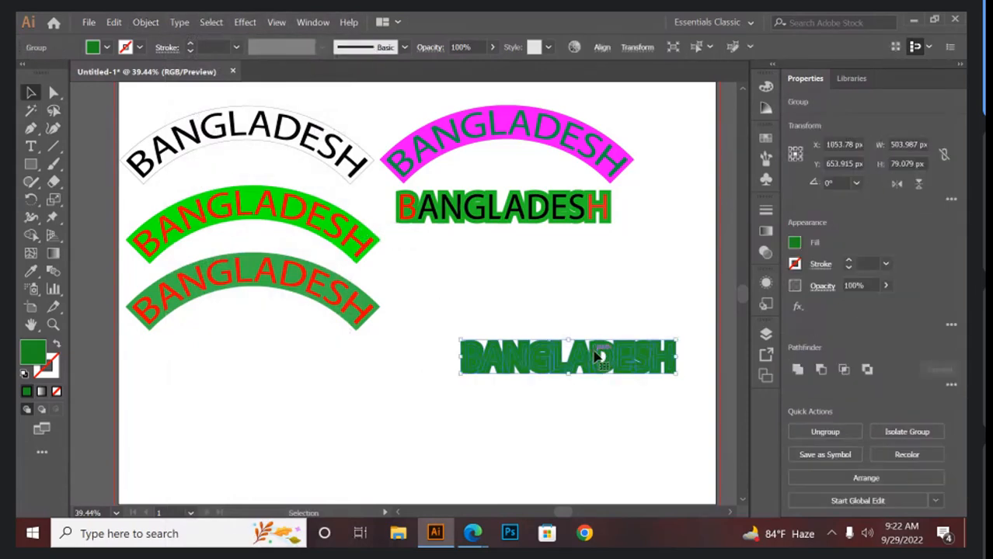
right_click(597, 356)
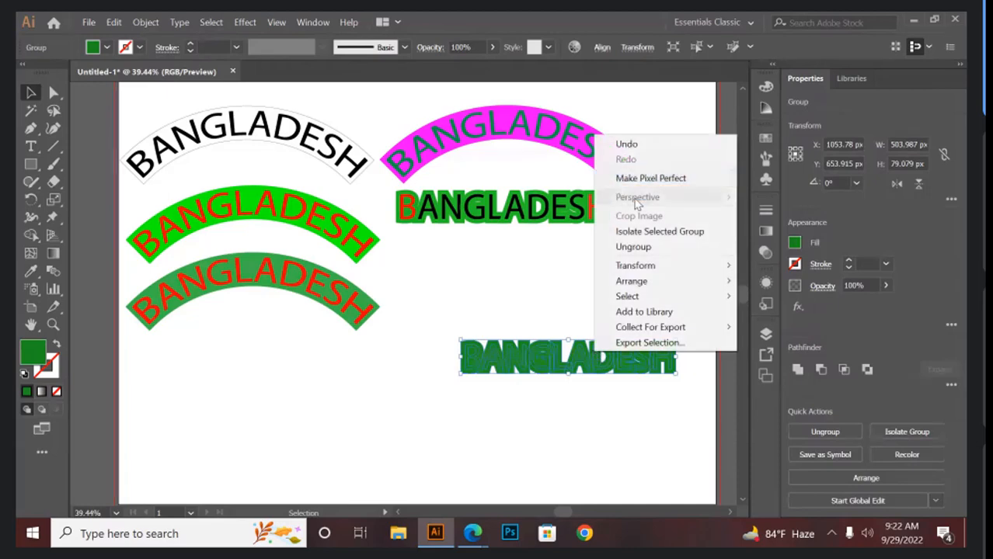
click(640, 272)
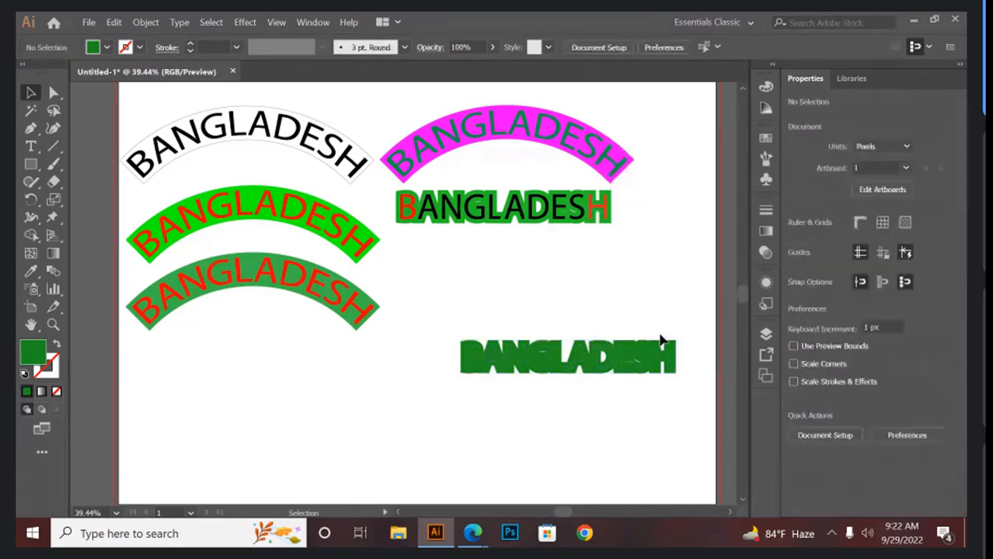
- Fill the letter H of the lower BANGLADESH text with the black swatch
click(670, 365)
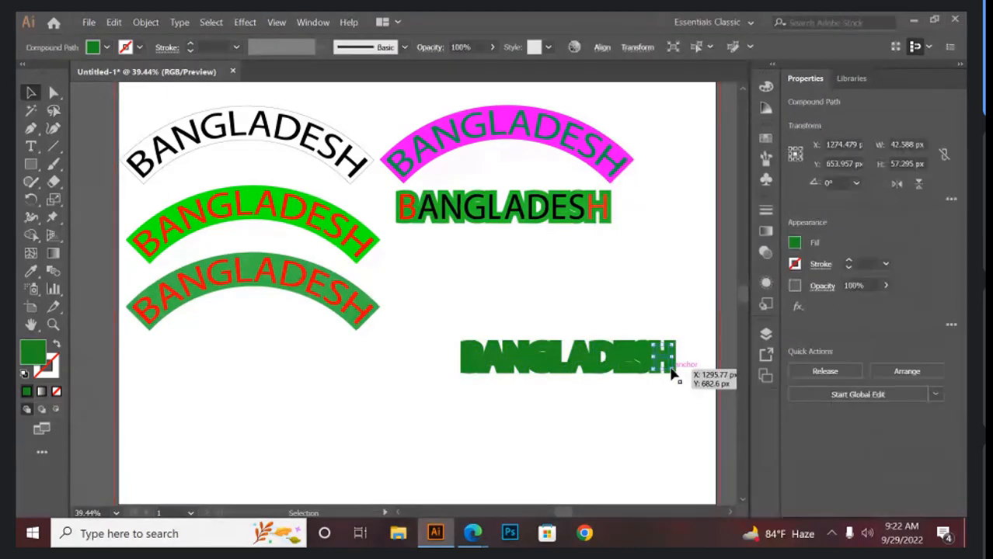
click(765, 140)
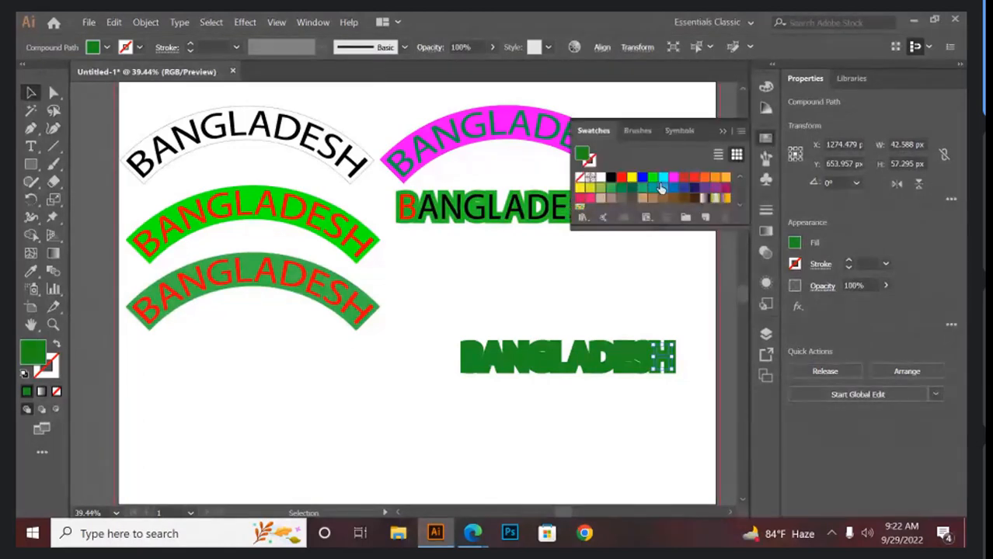
click(610, 178)
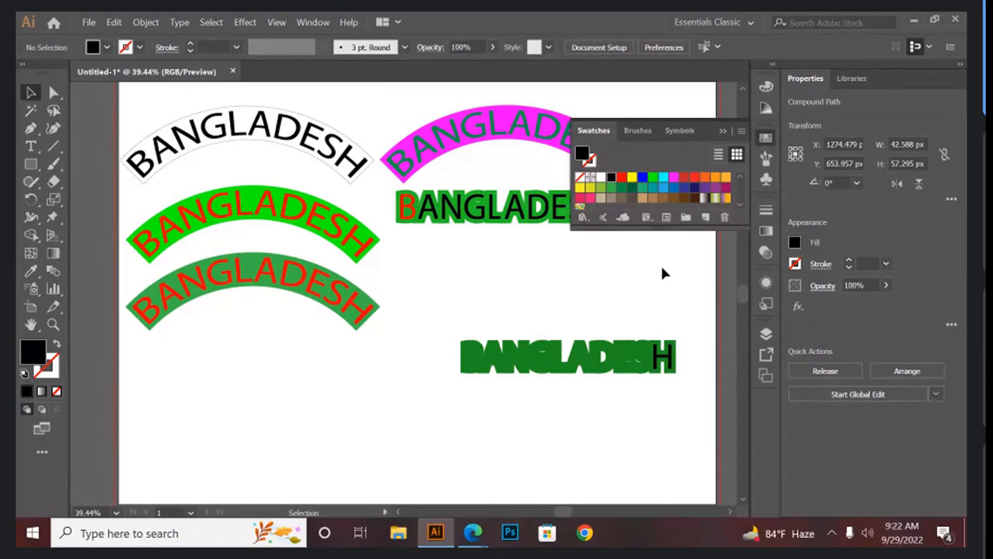
- Fill the letter B of the lower BANGLADESH text with the black swatch, deselect it and collapse the swatches
click(474, 369)
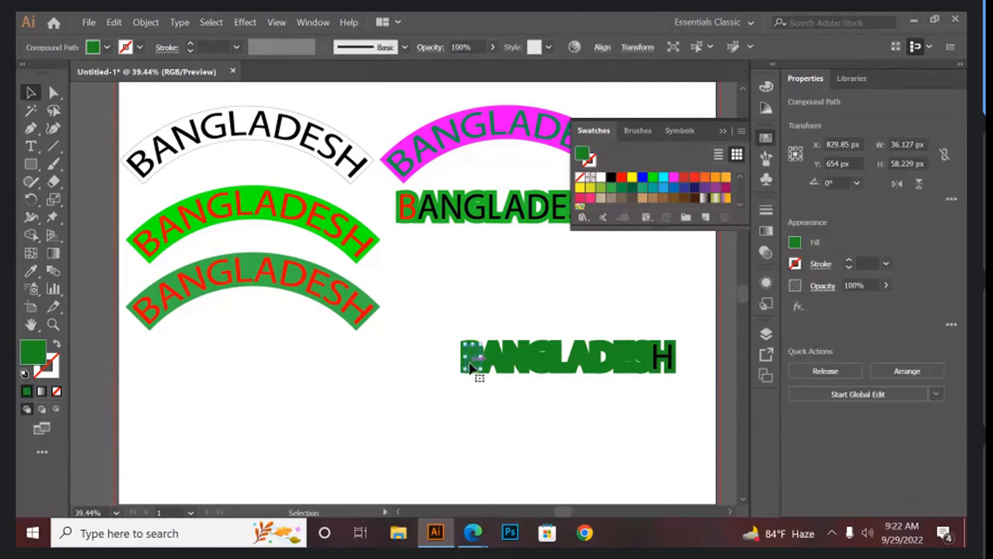
click(610, 177)
click(598, 277)
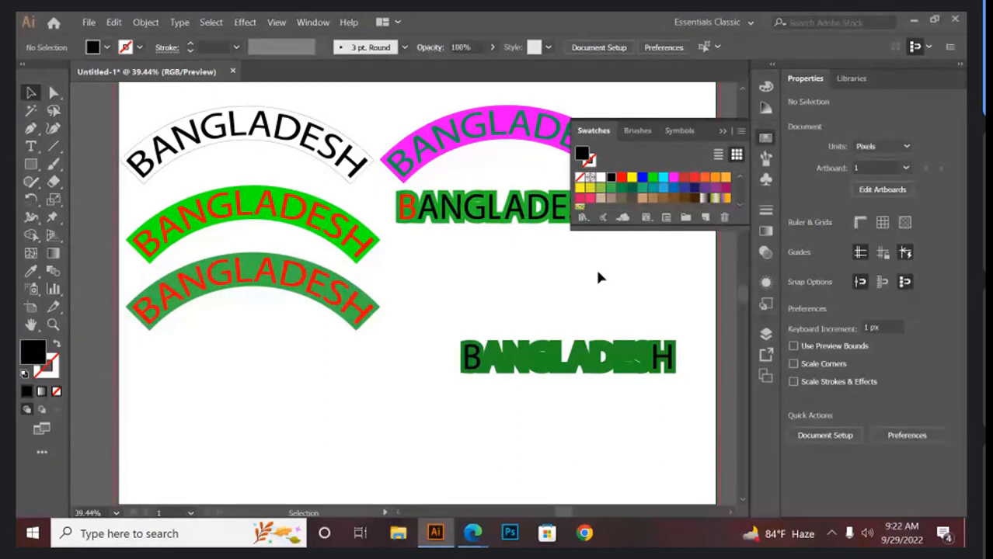
click(723, 132)
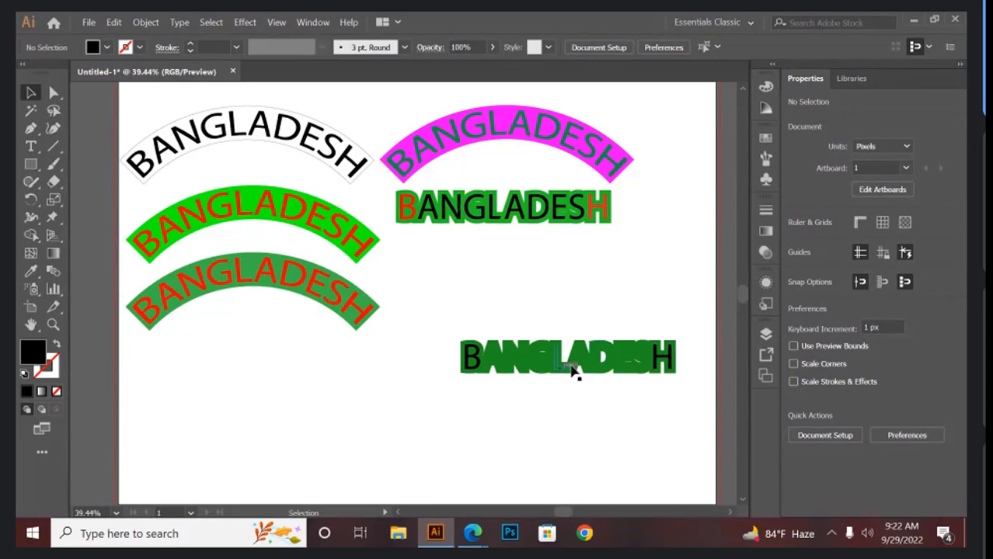
- Fill the first letter A of the lower BANGLADESH text with the black swatch and deselect it
click(499, 365)
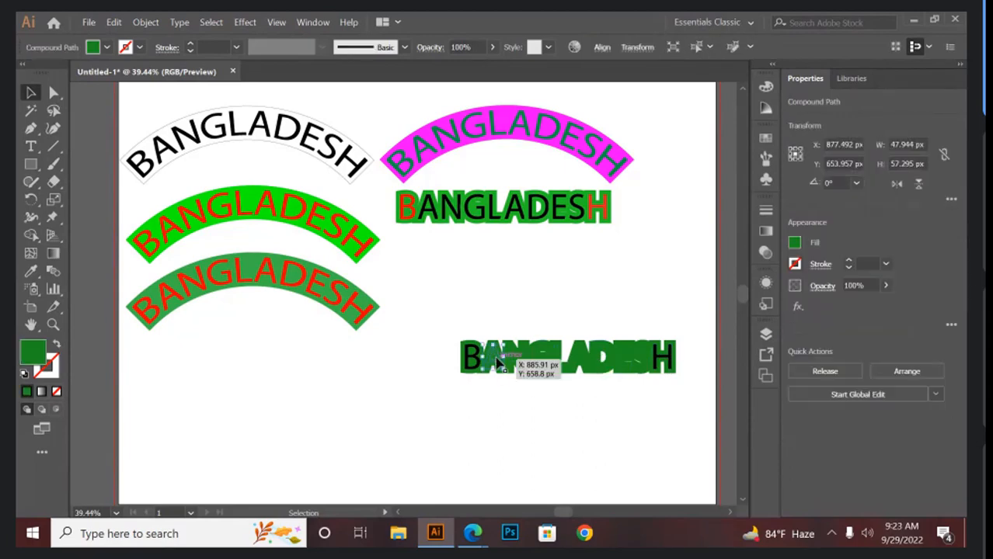
click(766, 137)
click(581, 188)
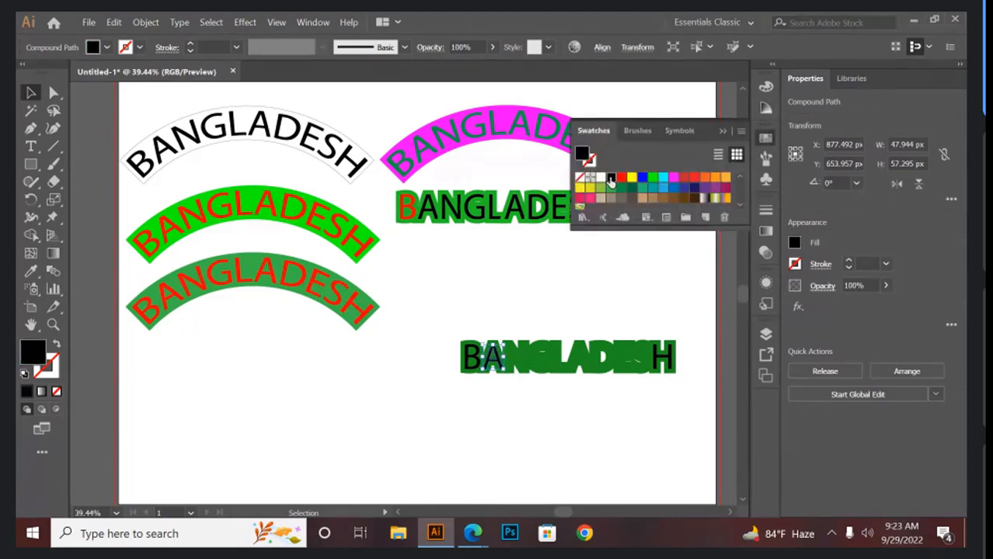
click(645, 253)
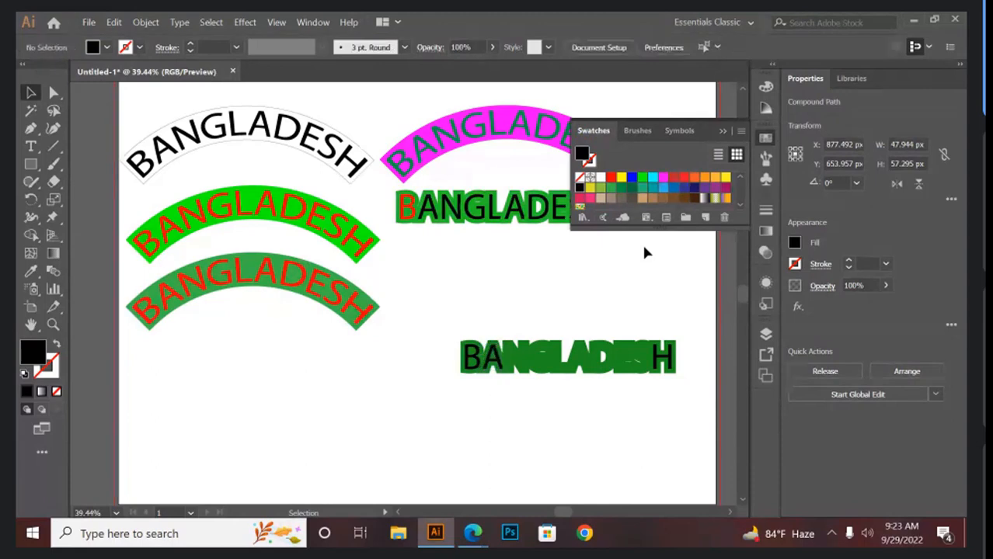
- Fill the letter S of the lower BANGLADESH text with the black swatch, deselect it and collapse the swatches
click(645, 359)
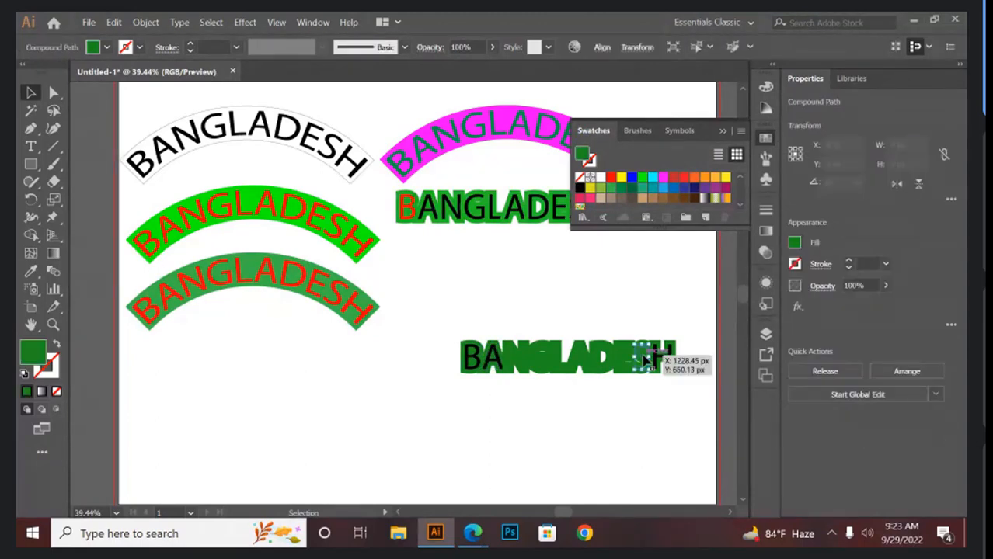
click(580, 187)
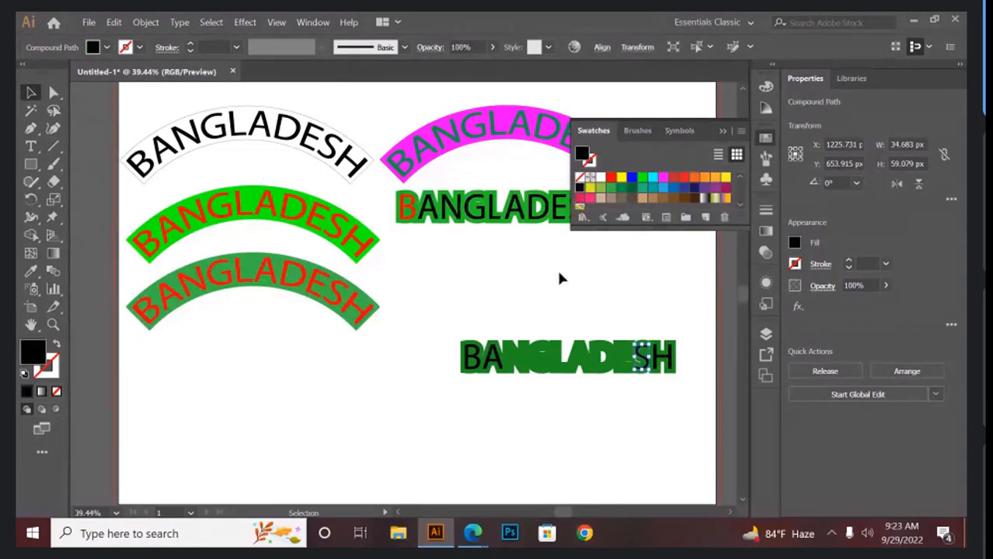
click(561, 278)
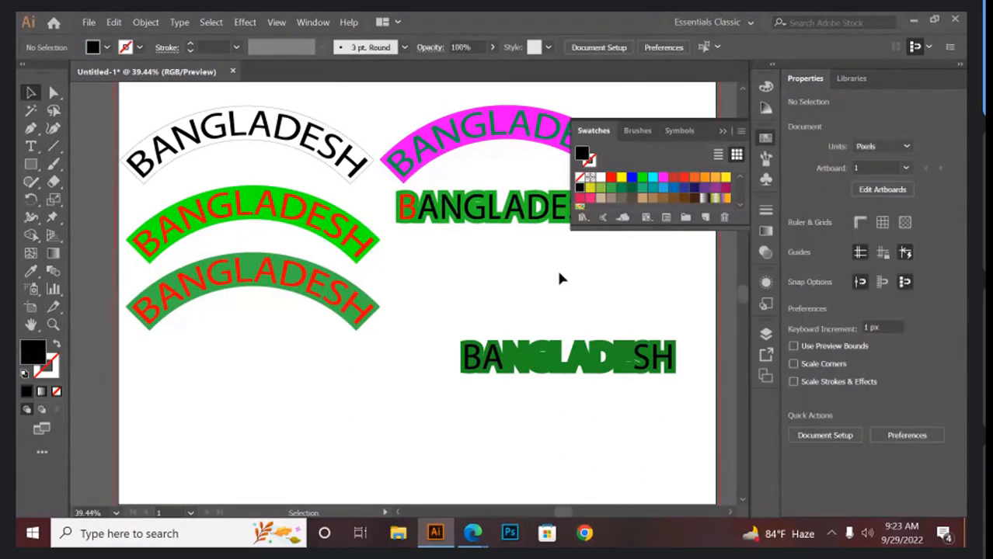
click(721, 132)
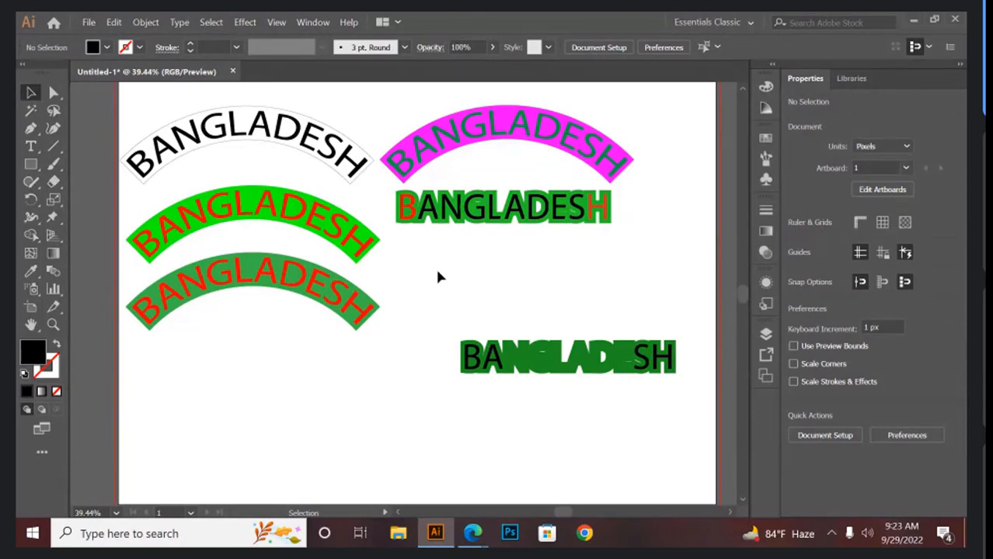
- Move the whole lower BANGLADESH text up to just beneath the other straight BANGLADESH text and deselect it
drag(435, 272, 614, 404)
drag(620, 366, 545, 261)
click(542, 274)
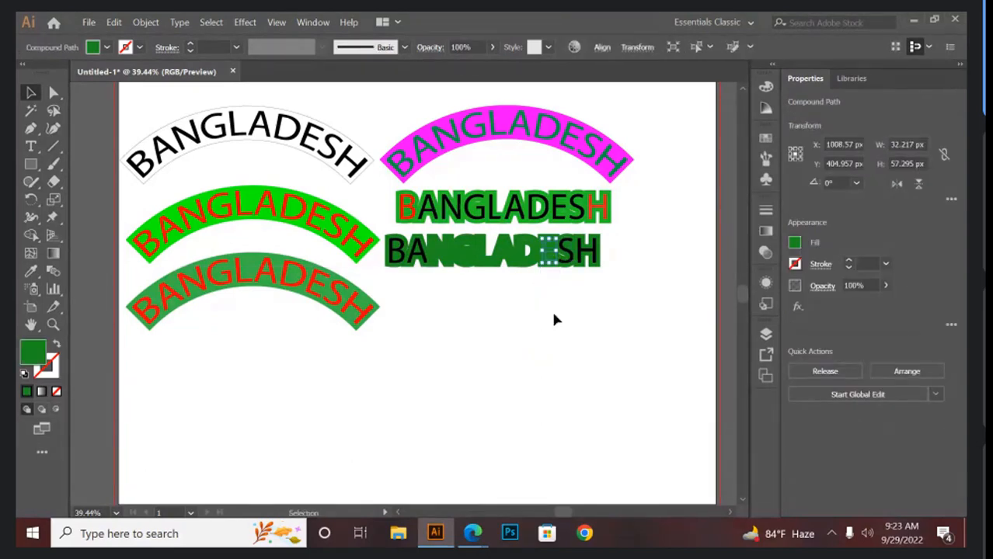
click(554, 320)
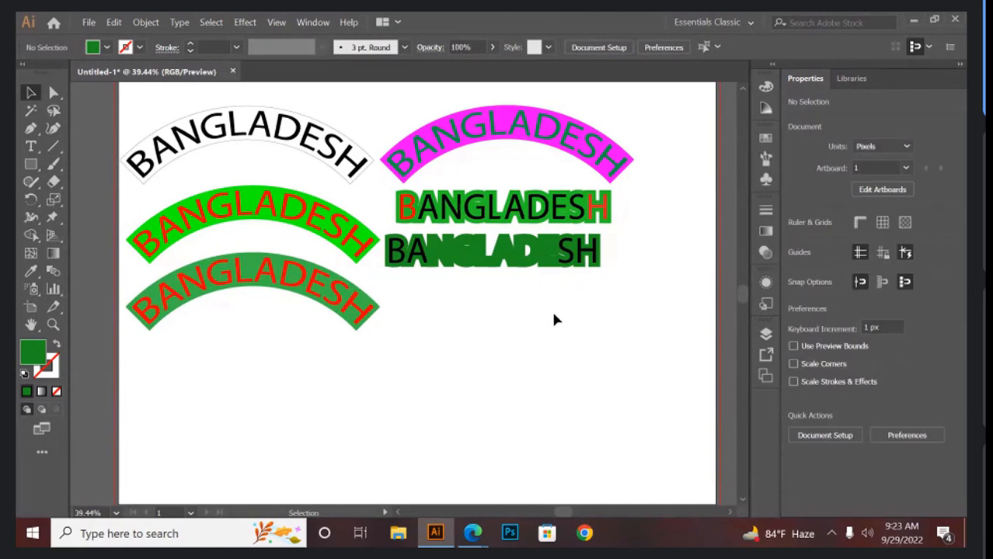
- Draw a green circle about 332 px in diameter below the straight BANGLADESH texts with the Ellipse tool
click(29, 167)
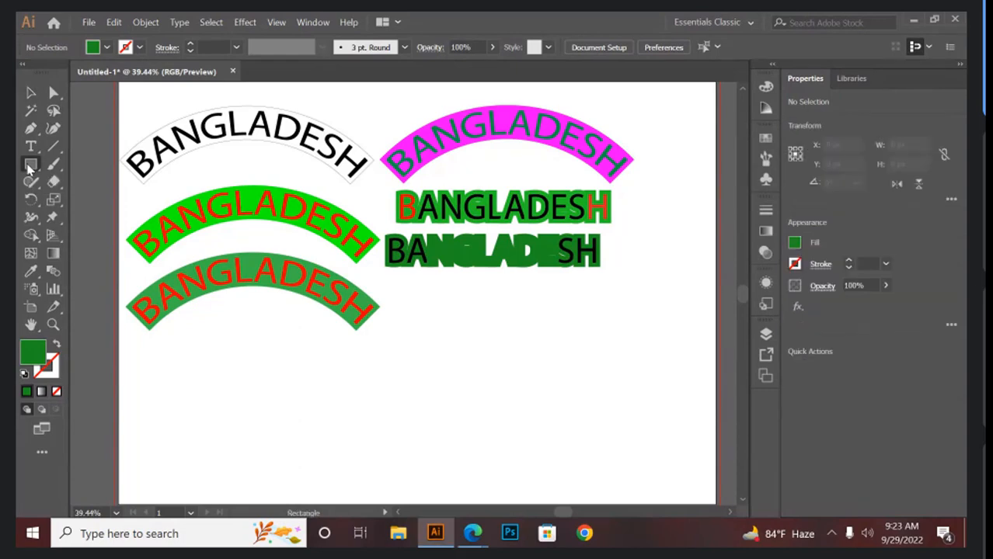
drag(29, 166, 210, 200)
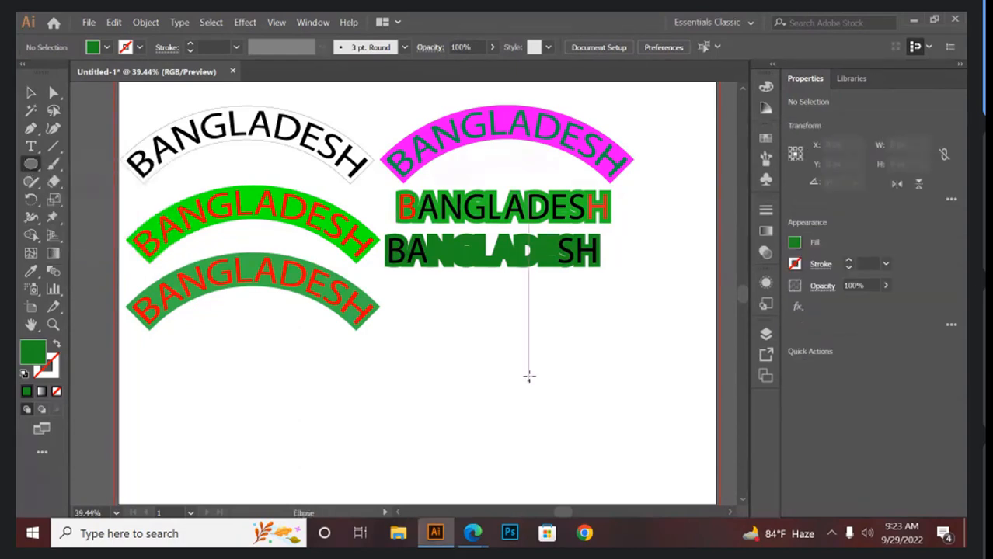
drag(526, 366, 597, 424)
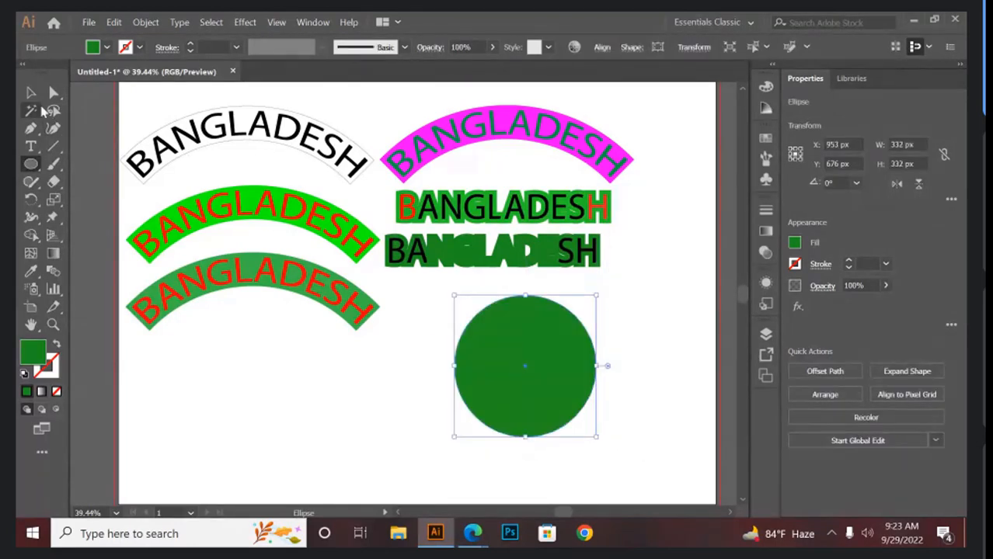
click(31, 92)
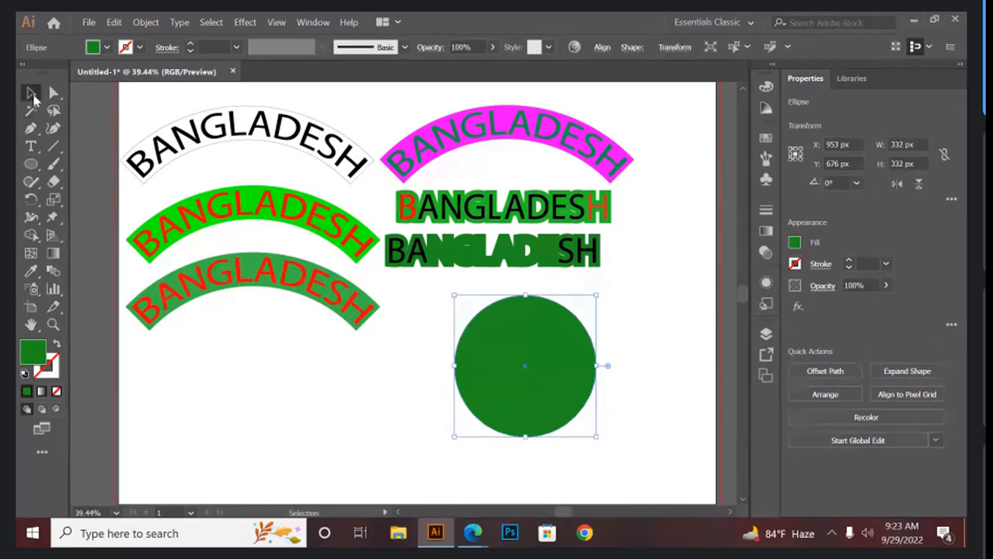
- Offset the circle's path by 10 px with miter joins and a miter limit of 4
click(144, 23)
mouse_move(216, 315)
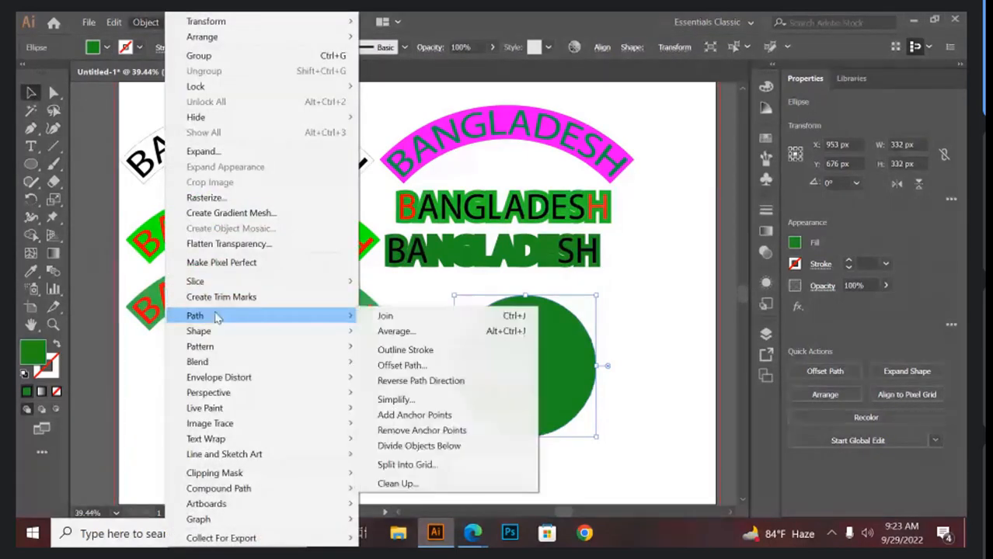
click(402, 366)
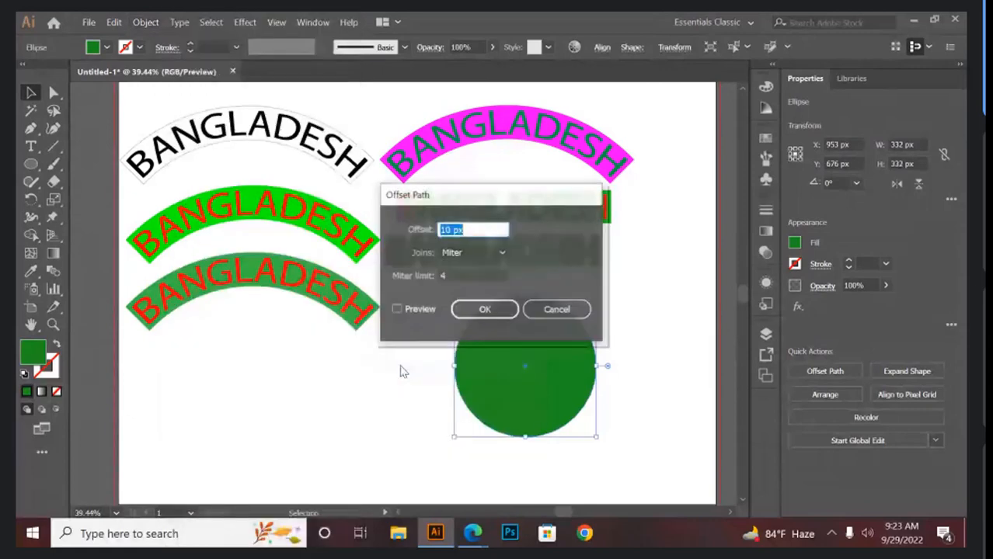
click(485, 309)
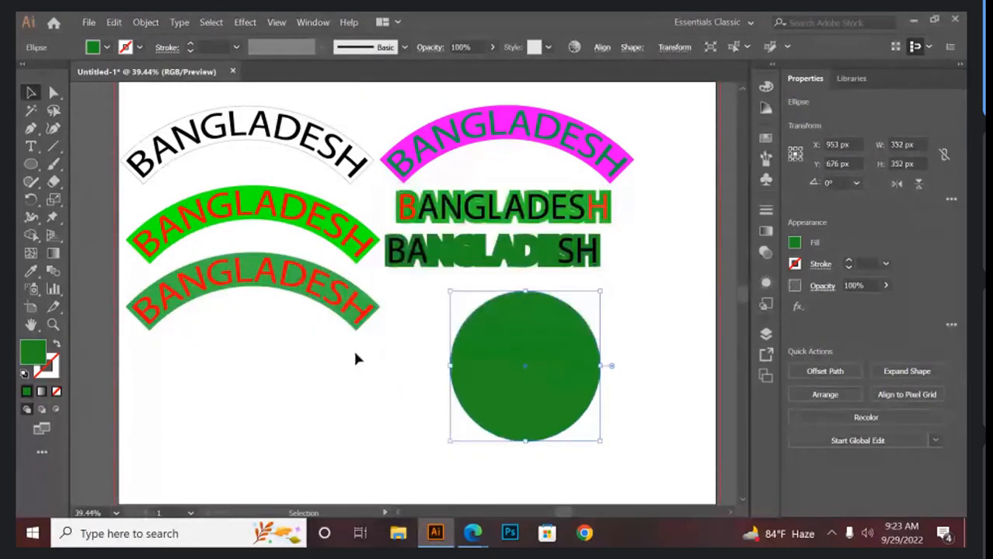
- Fill the larger offset circle with a muted pinkish red and deselect it
double_click(35, 353)
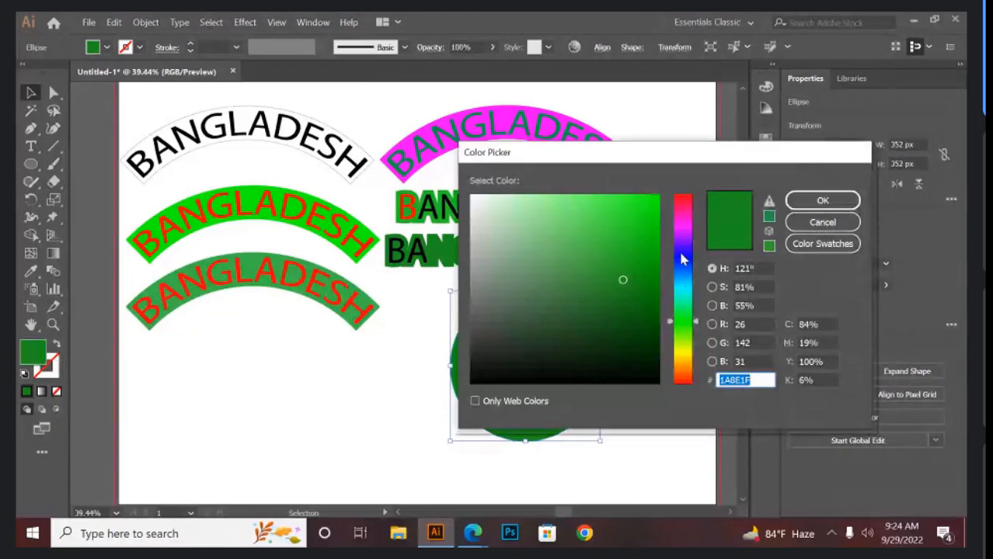
click(683, 203)
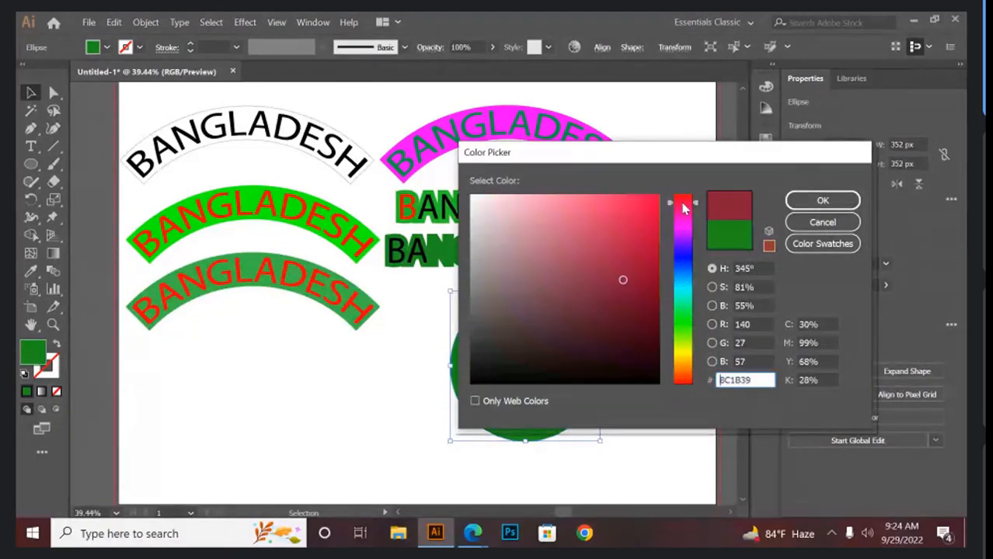
click(593, 247)
click(821, 202)
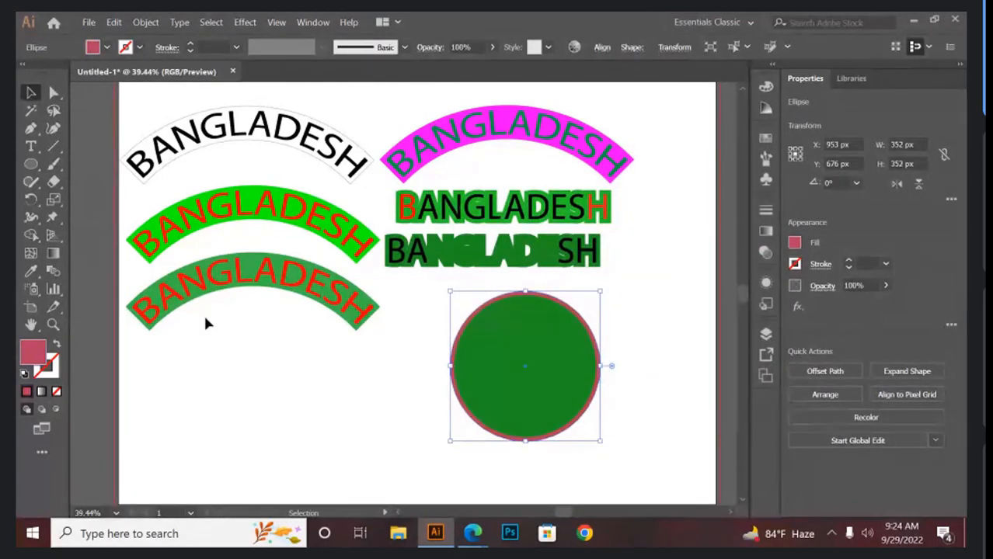
click(205, 322)
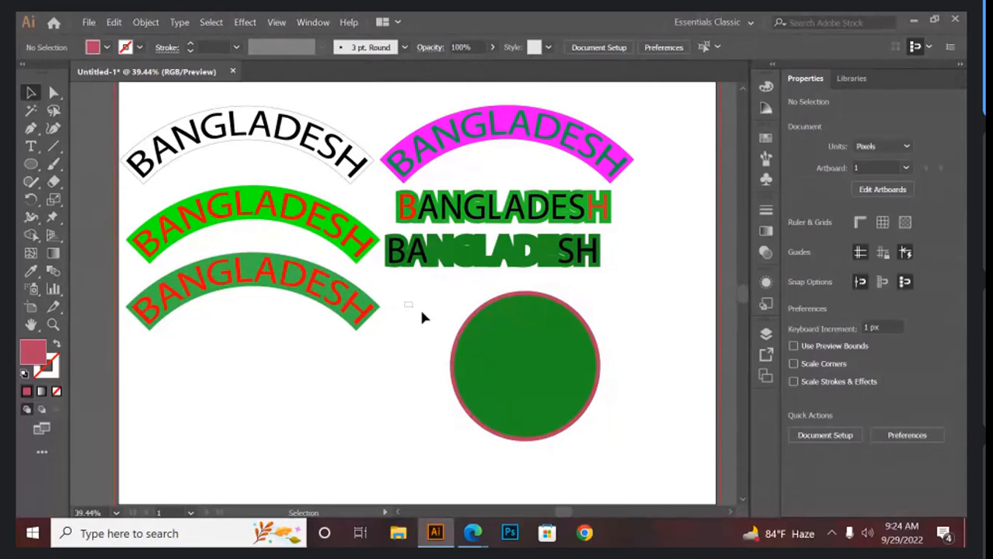
- Group the green circle with its pinkish red offset circle and move the group down towards the artboard's centre
drag(422, 313, 563, 388)
right_click(563, 388)
click(565, 393)
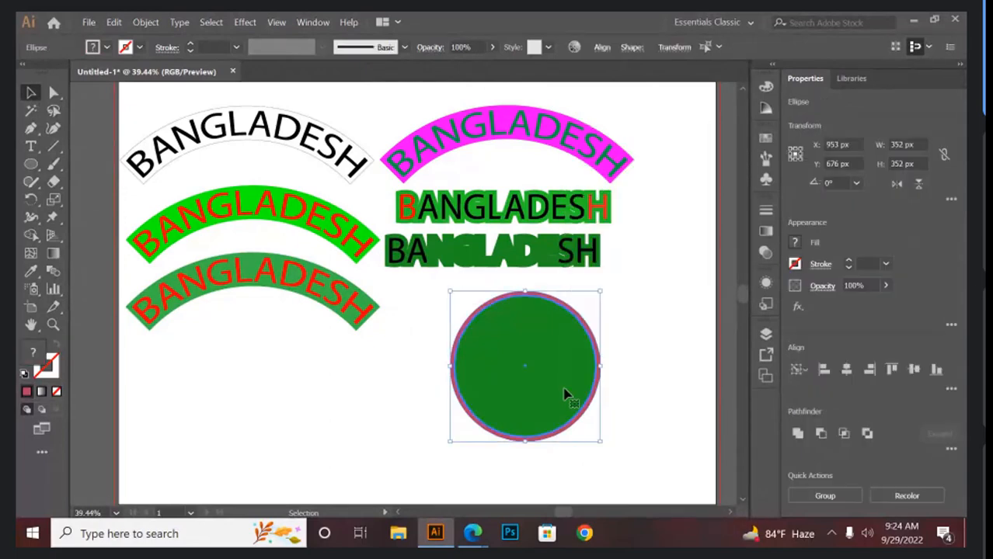
right_click(564, 388)
mouse_move(567, 368)
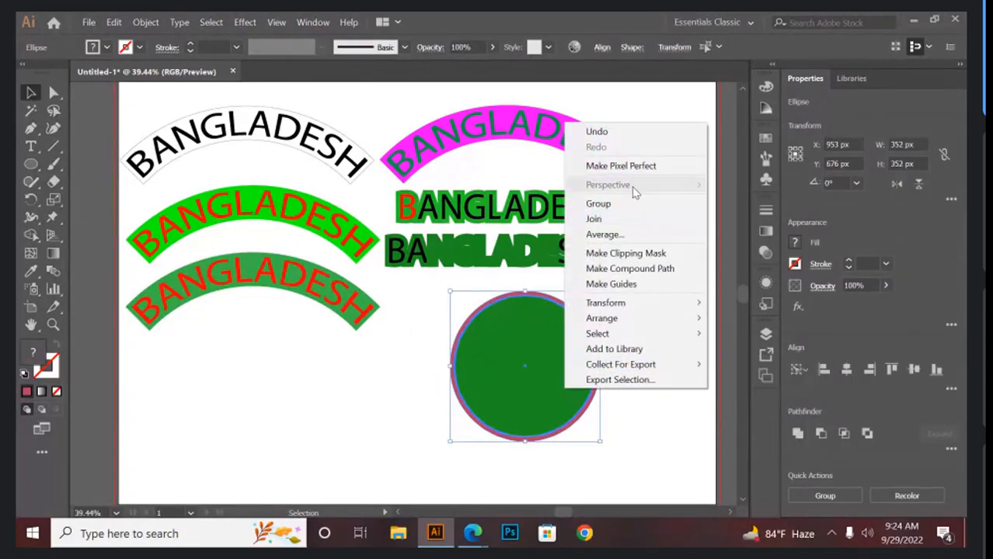
click(665, 332)
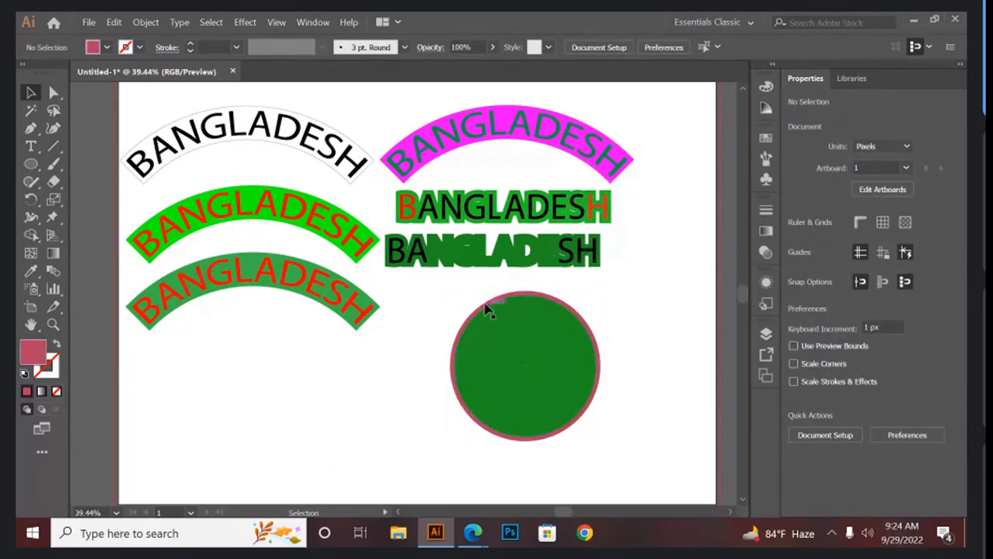
click(523, 366)
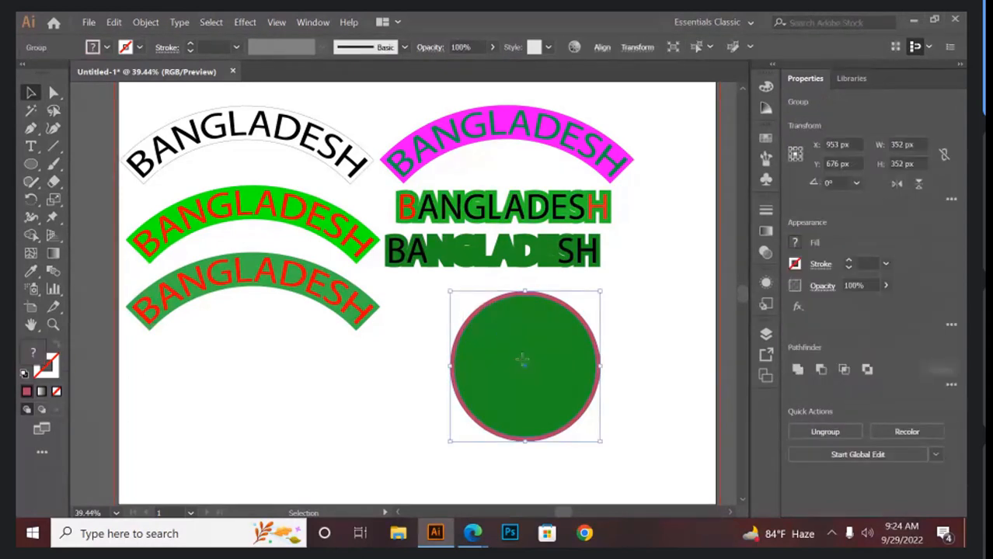
drag(523, 367, 426, 394)
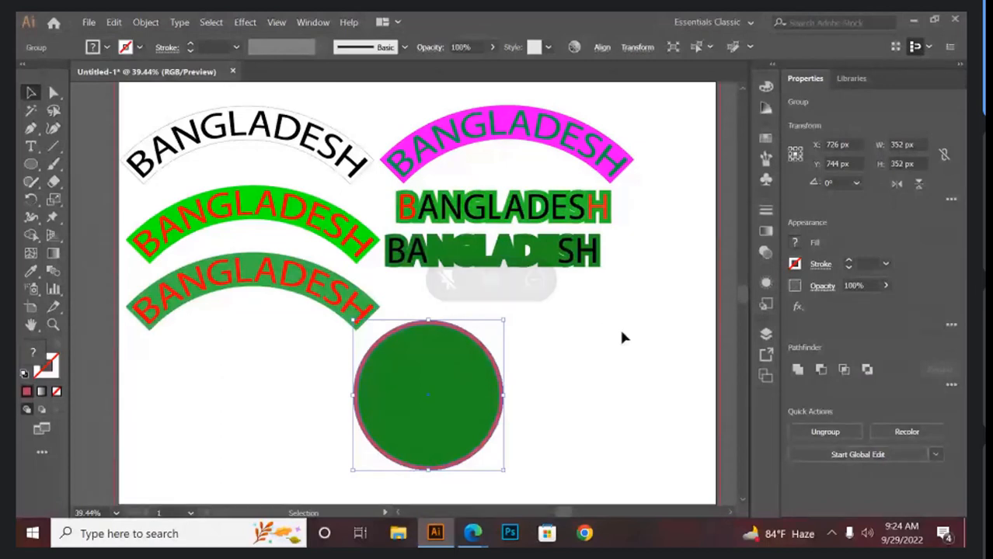
- Turn the inner green circle into an area type shape and replace its placeholder text with BANGLADESH
click(31, 153)
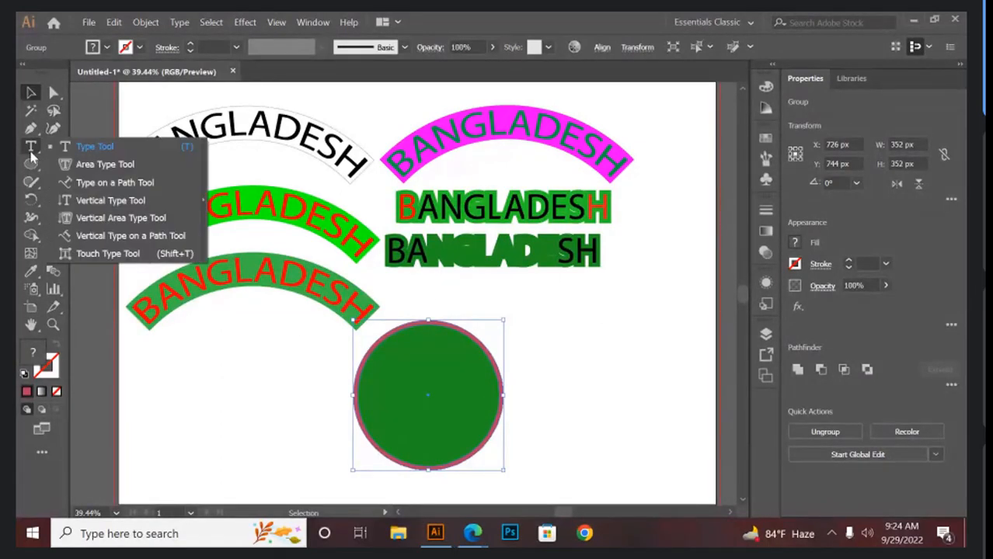
click(121, 165)
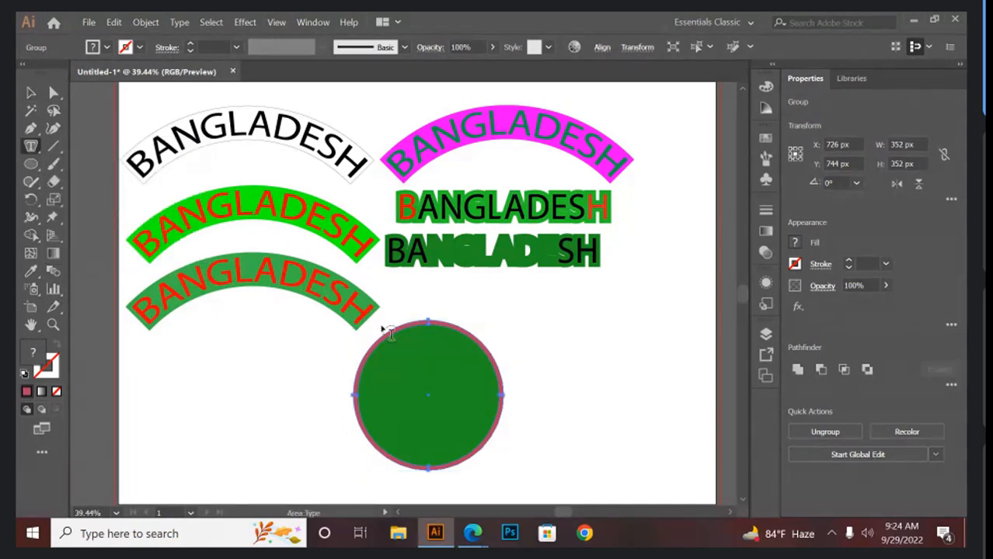
click(428, 324)
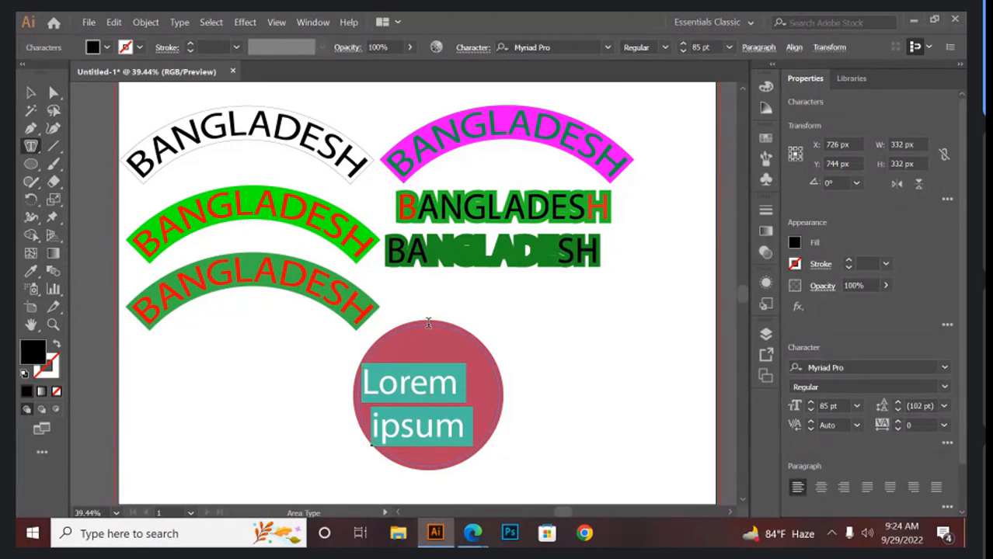
key(BackSpace)
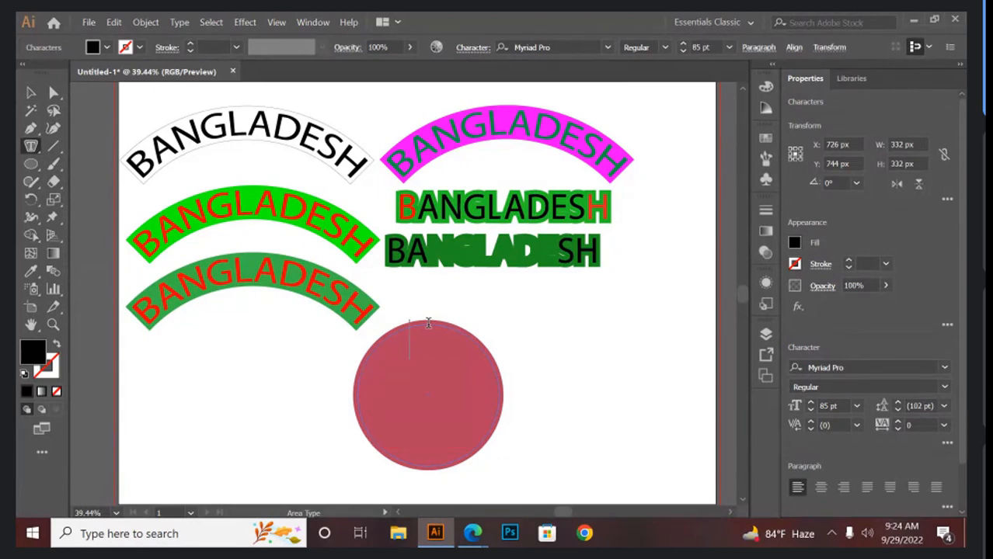
text(BA)
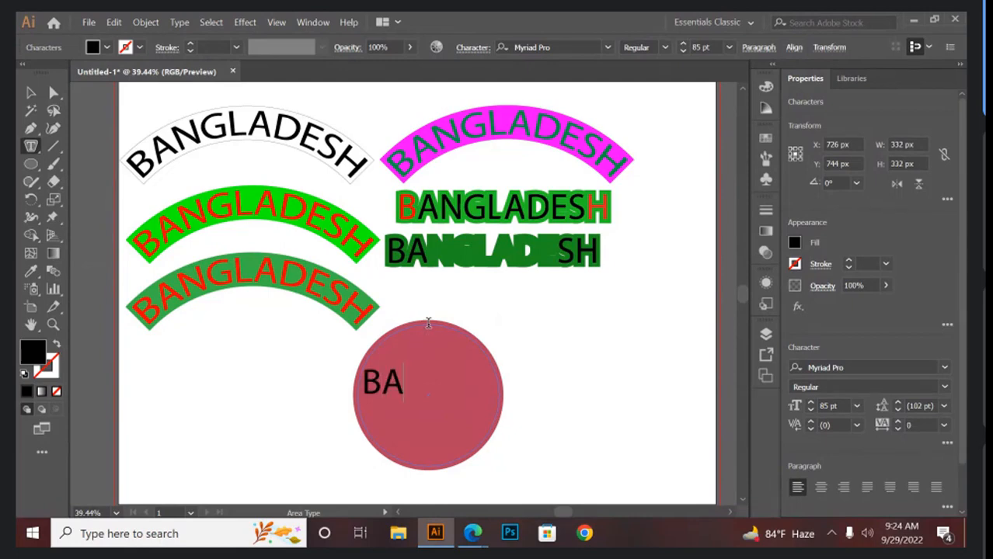
text(NGLA)
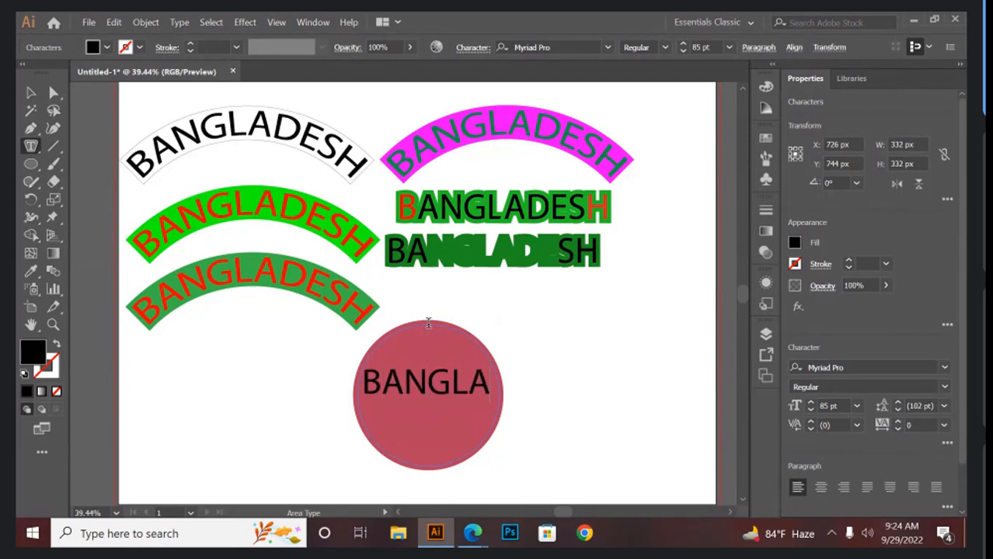
text(DES)
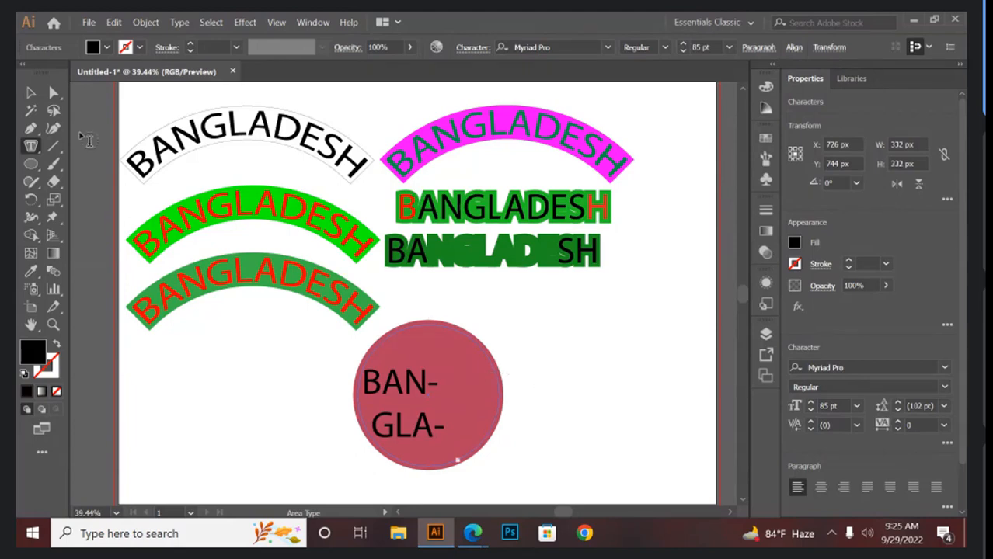
click(31, 92)
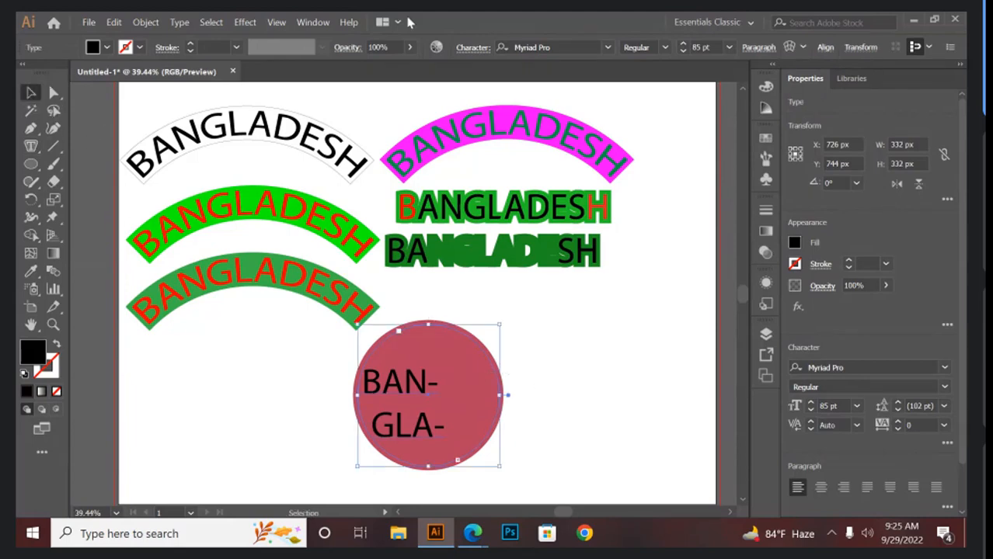
- Reduce the font size of the BANGLADESH area text in the circle to 20 pt
click(473, 50)
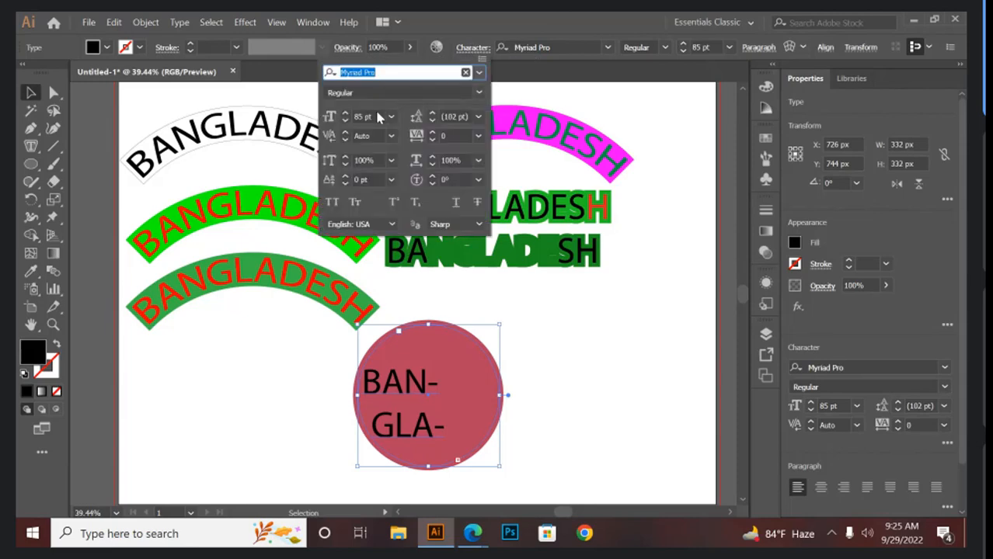
click(378, 118)
key(Down)
key(Down)
key(Down)
key(Down)
key(Down)
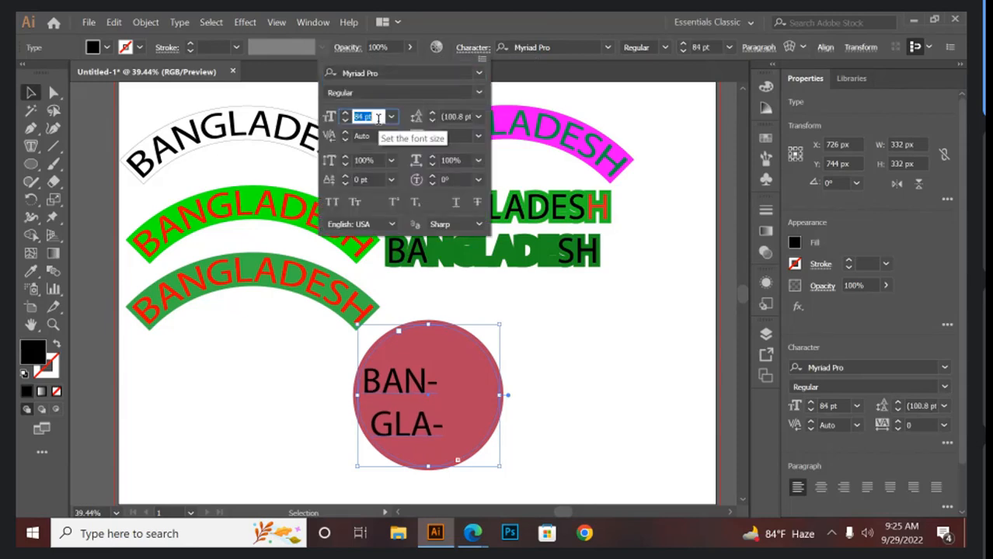
key(Down)
key(Down)
key(Down)
key(Down)
key(Down)
key(Down)
key(Down)
key(Down)
key(Down)
key(Down)
key(Down)
key(Down)
key(Down)
key(Down)
key(Down)
key(Down)
key(Down)
key(Down)
key(Down)
key(Down)
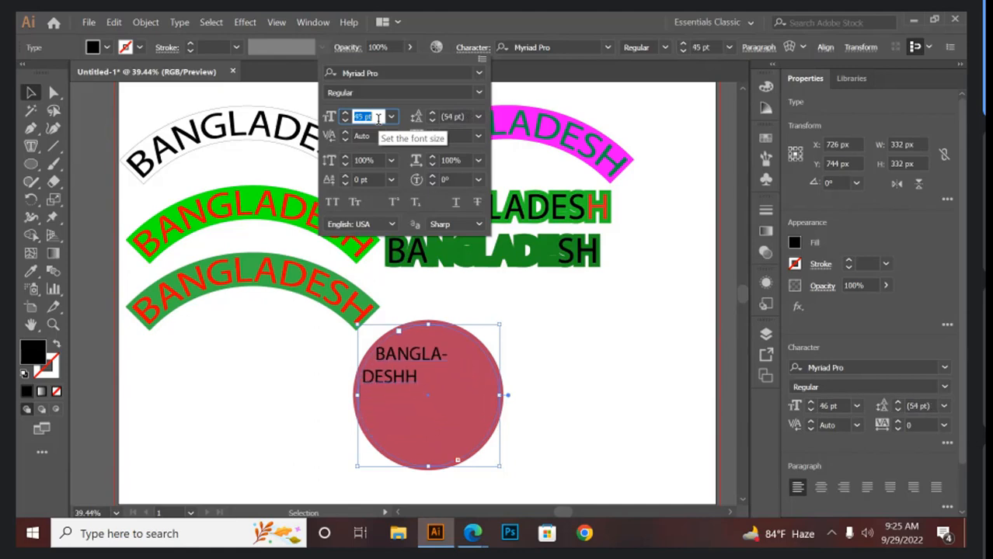
key(Down)
key(Down)
key(Down)
key(Down)
key(Down)
key(Down)
key(Down)
key(Down)
key(Down)
key(Down)
key(Down)
key(Down)
key(Down)
key(Down)
key(Down)
key(Down)
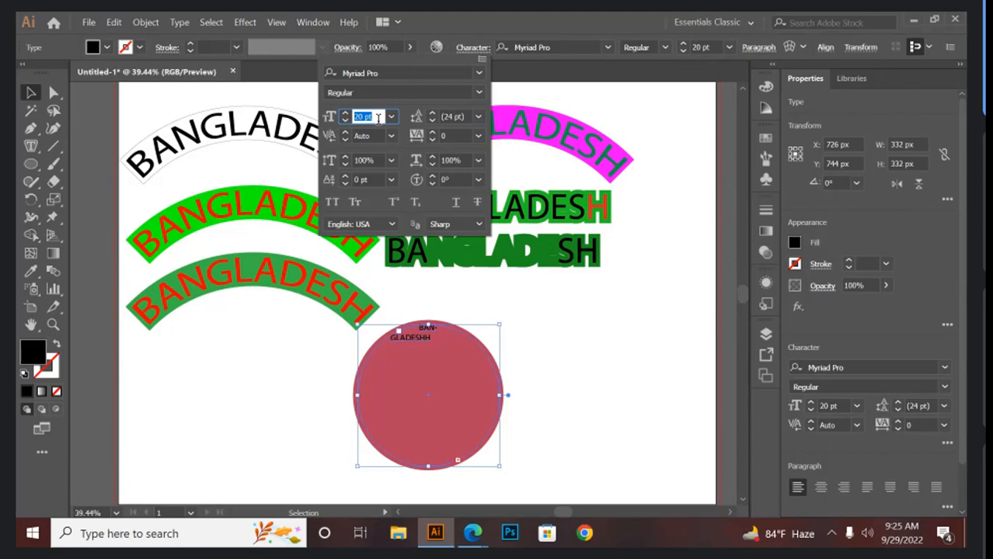
- Set the circle text's font size back to 85 pt and deselect it
key(BackSpace)
text(85)
key(Return)
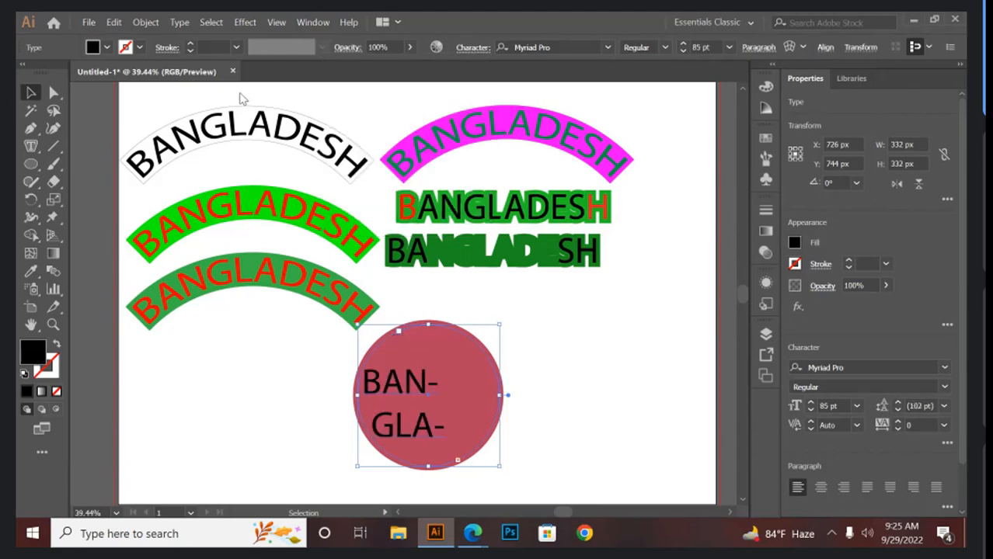
click(238, 88)
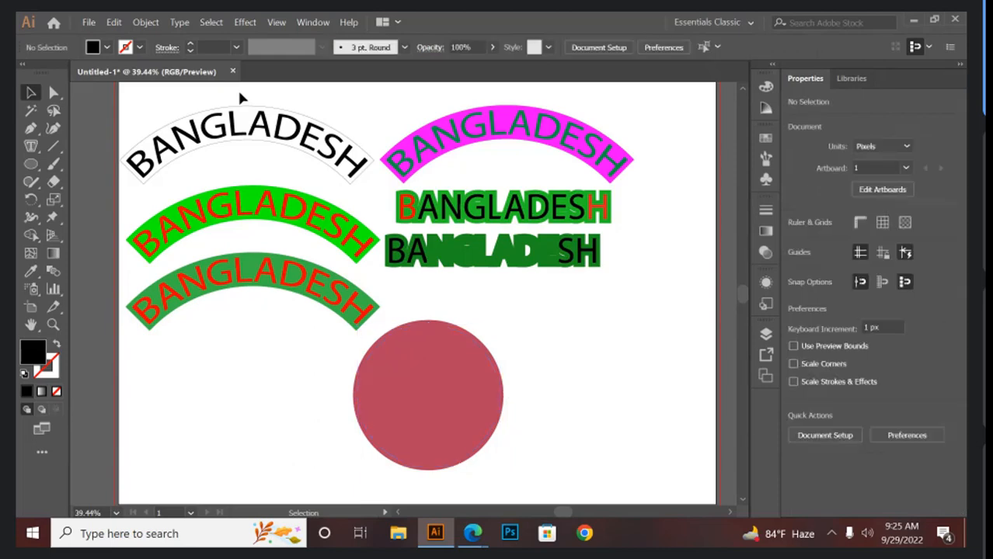
- Convert the pinkish red circle into an area type shape with placeholder text
click(33, 148)
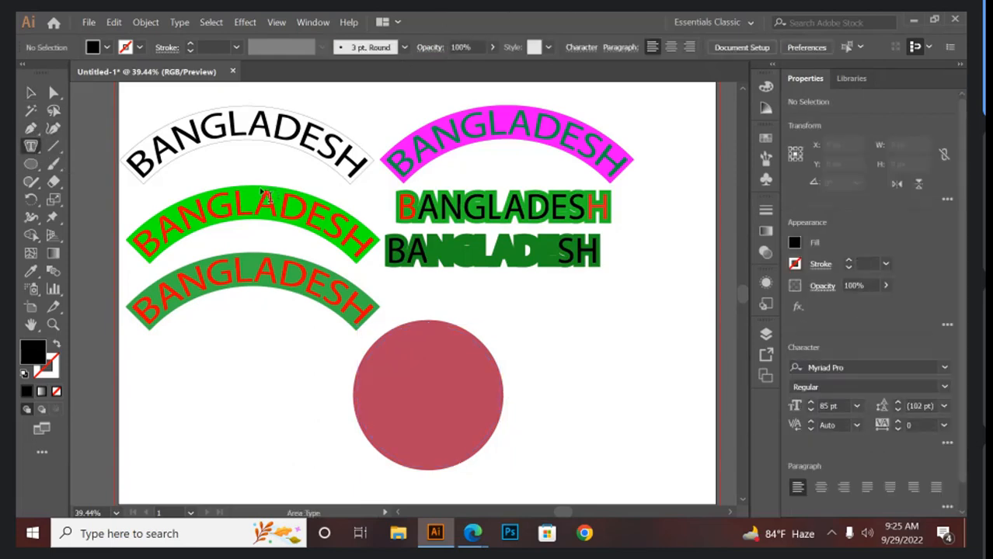
click(31, 93)
click(395, 399)
click(32, 147)
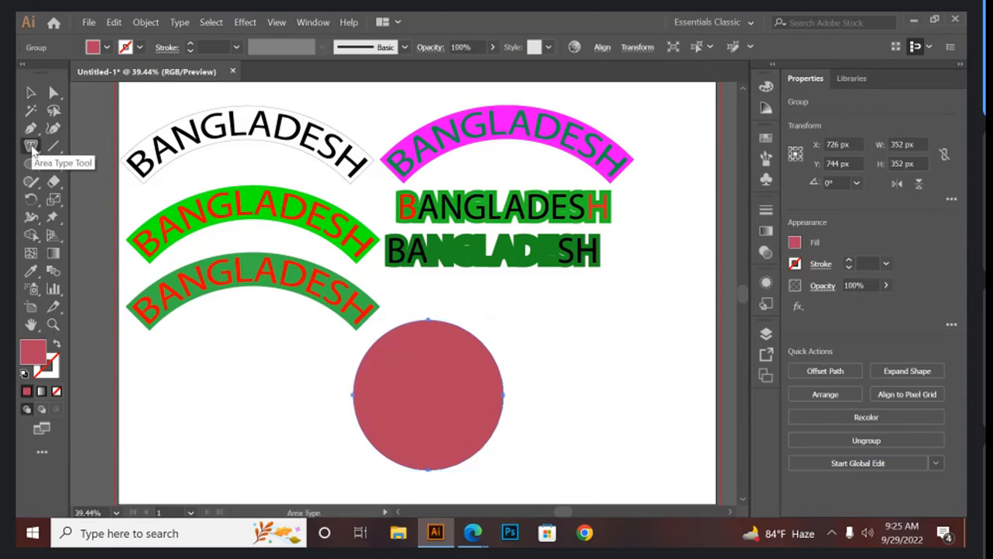
click(426, 318)
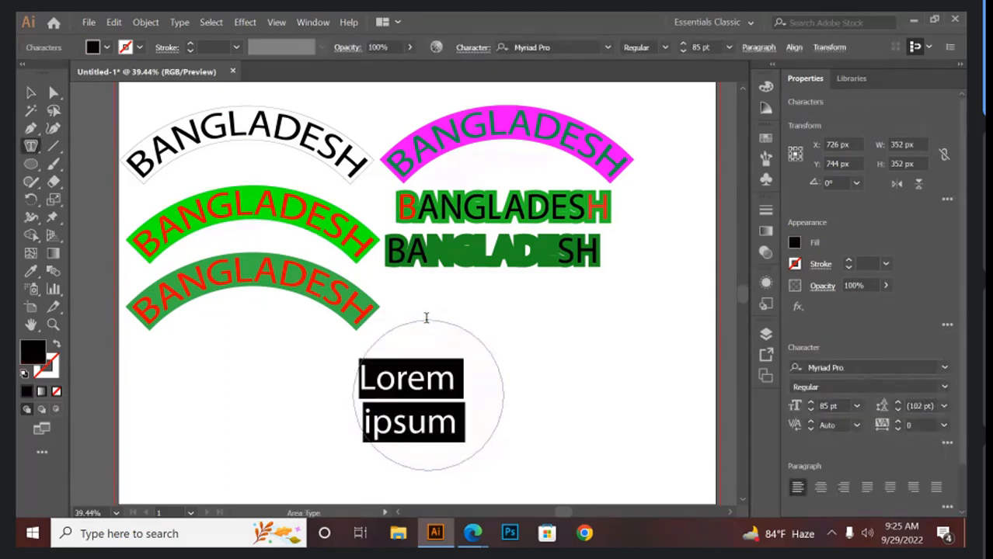
- Set the font size of the circle's placeholder text to 25 pt
click(475, 48)
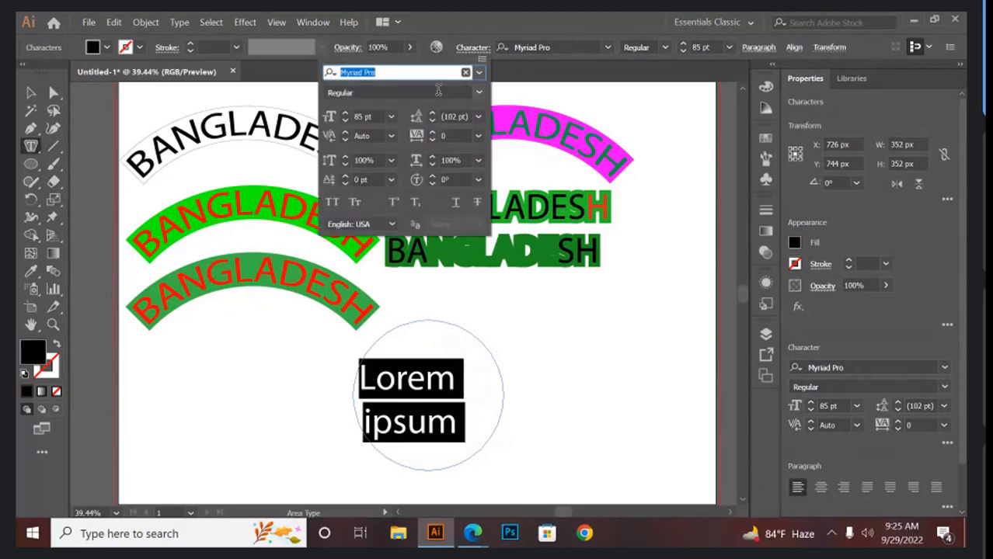
click(378, 116)
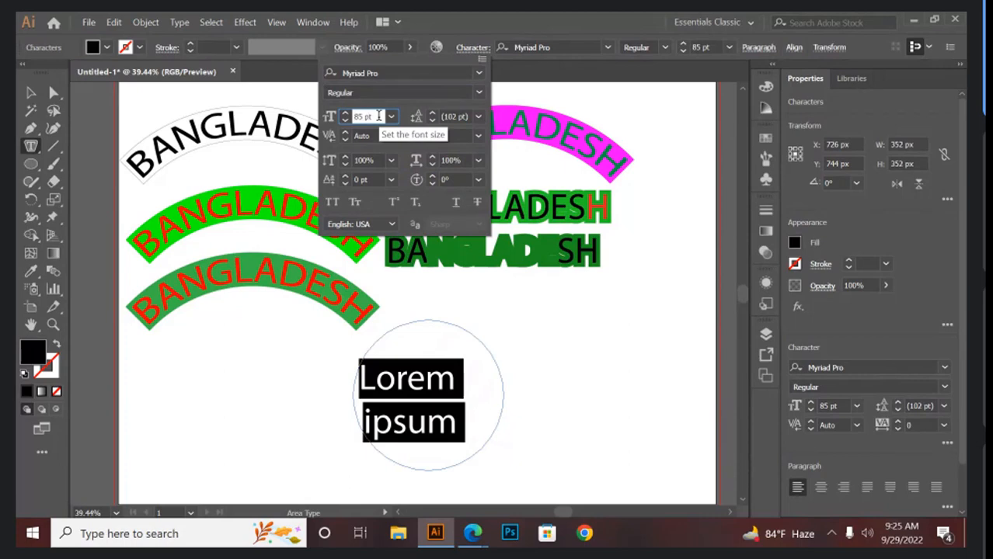
key(Down)
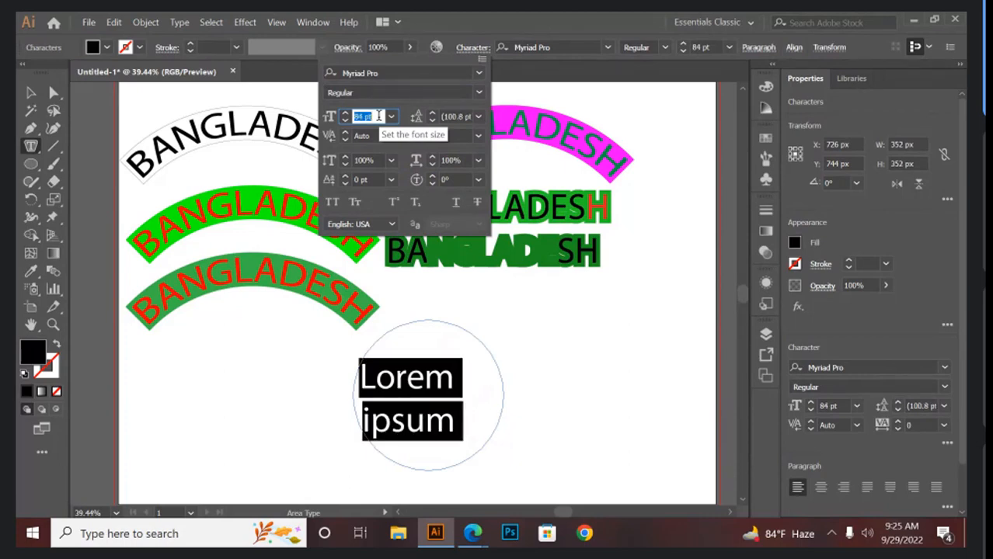
key(Down)
key(Down)
key(Down)
key(Down)
key(Down)
key(Down)
key(Down)
key(Down)
key(Down)
key(Down)
key(Down)
key(Down)
key(Down)
key(Down)
key(Down)
key(Down)
key(Down)
key(Down)
key(Down)
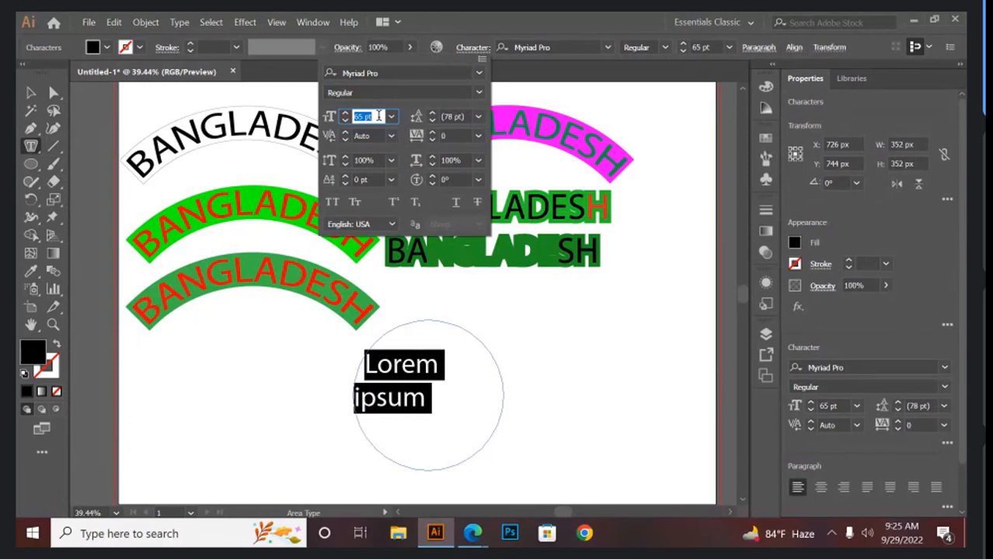
key(Down)
key(Down)
key(Down)
key(Down)
key(Down)
key(Down)
key(Down)
key(Down)
key(Down)
key(Down)
key(Down)
key(Down)
key(Down)
key(Down)
key(Down)
key(Down)
key(Down)
key(Down)
key(Down)
key(Down)
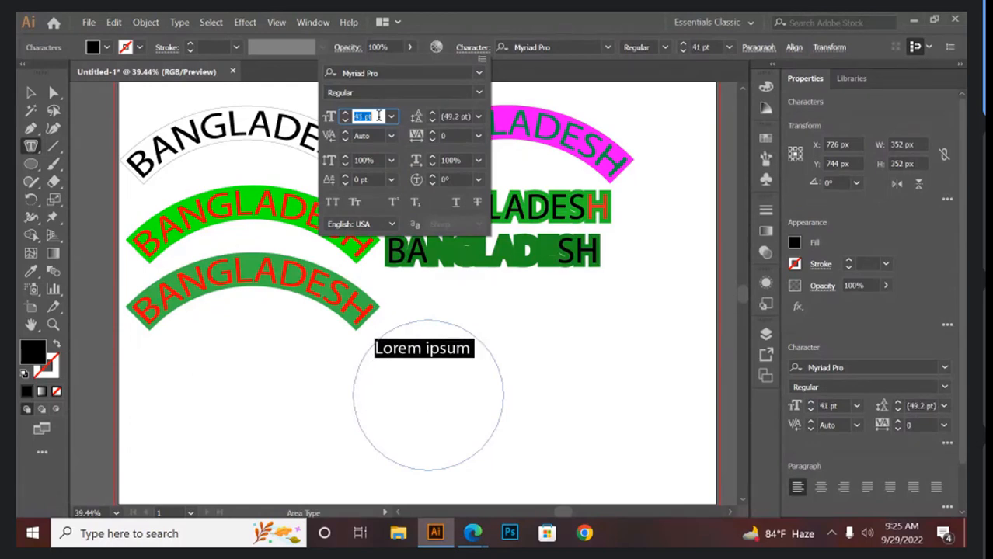
key(Down)
key(Down)
key(Down)
key(Down)
key(Down)
key(Down)
key(Down)
key(Down)
key(Down)
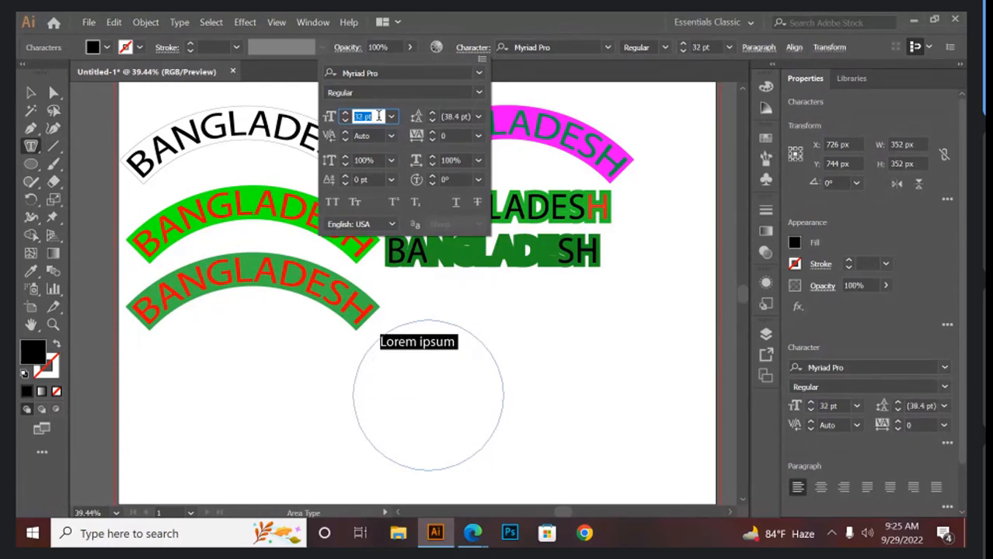
key(Down)
key(Down)
key(Down)
key(Down)
key(Down)
key(Down)
key(Down)
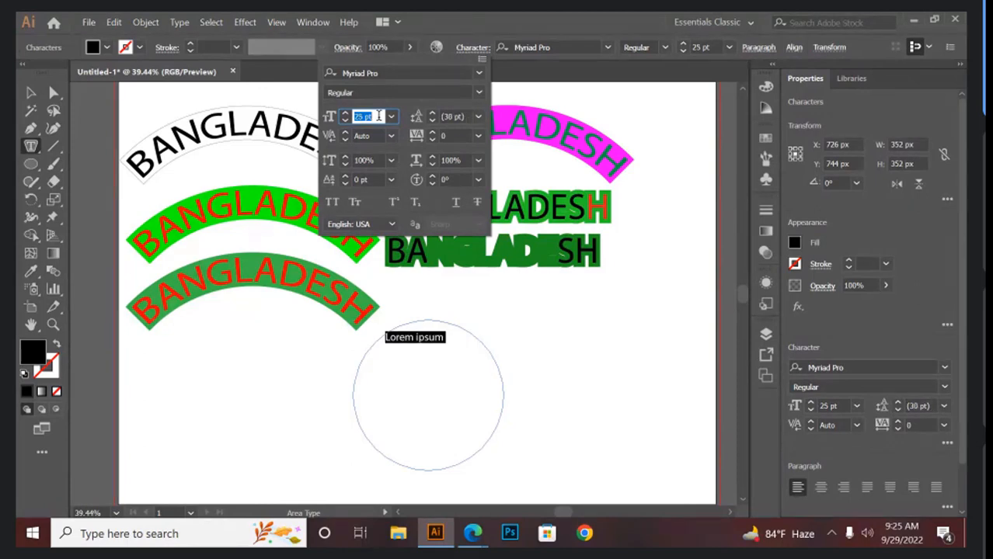
key(Escape)
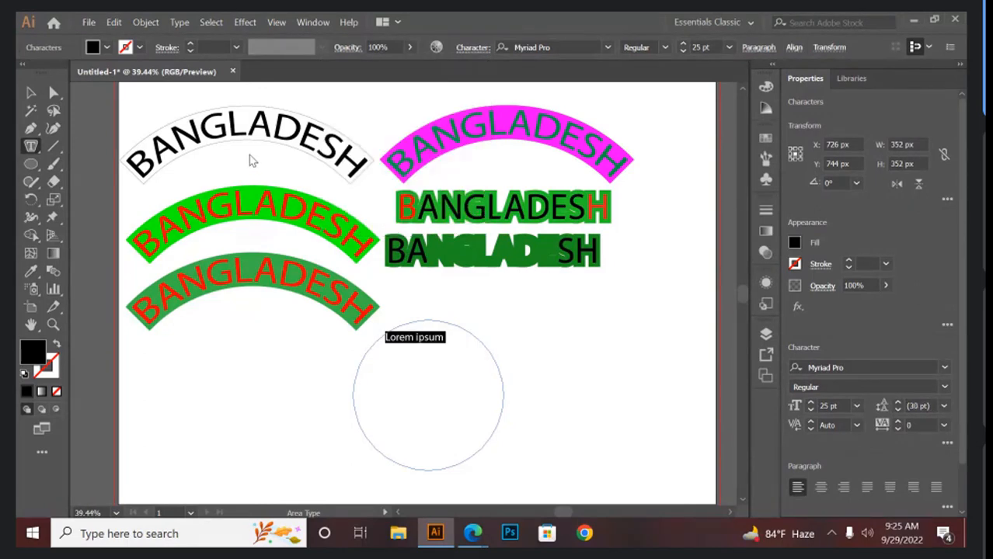
- Replace the circle's placeholder text with BANGLADESH IS AN INDEPENDENT COUNTRY, followed by a few filler B letters
key(BackSpace)
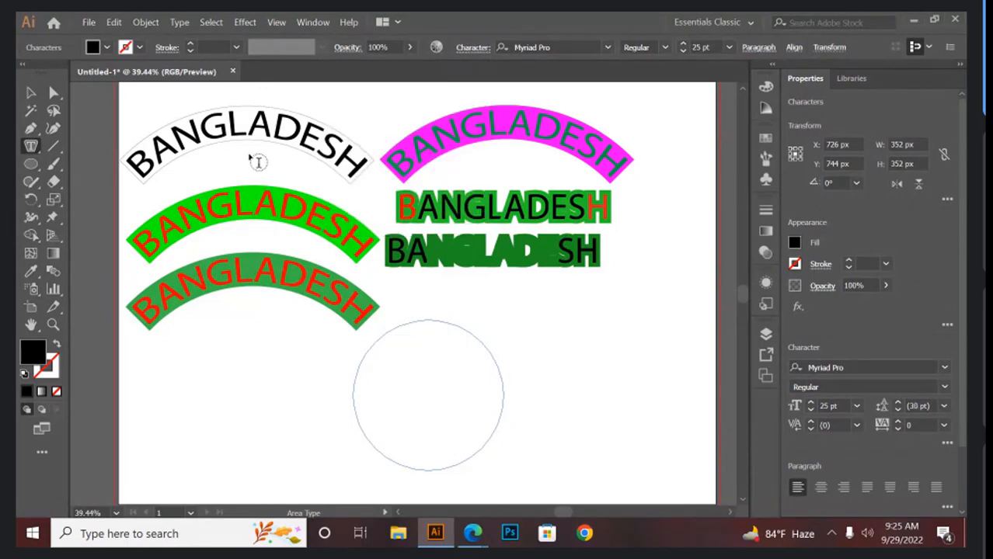
text(BANGLADESH)
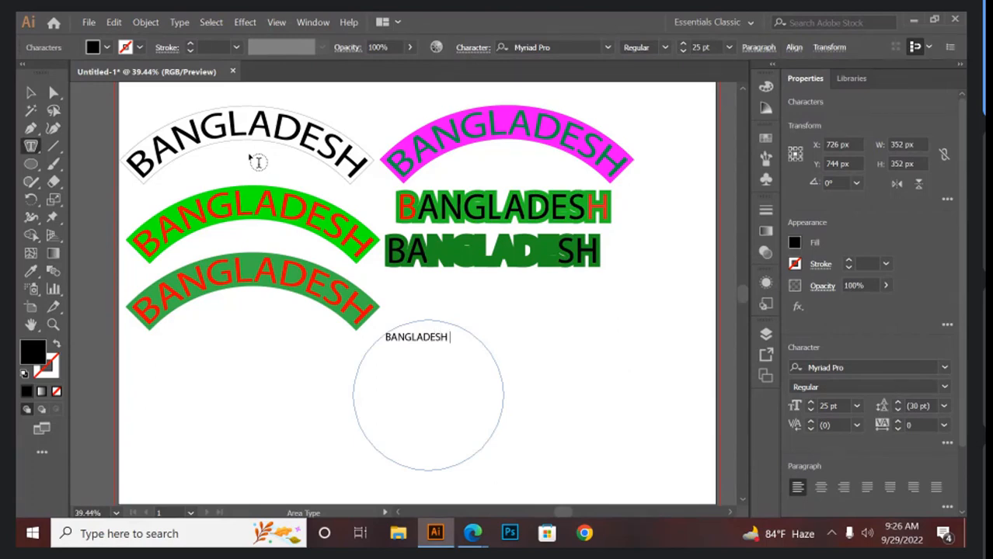
text( IS A)
text(N )
text(INDE)
text(PENDE)
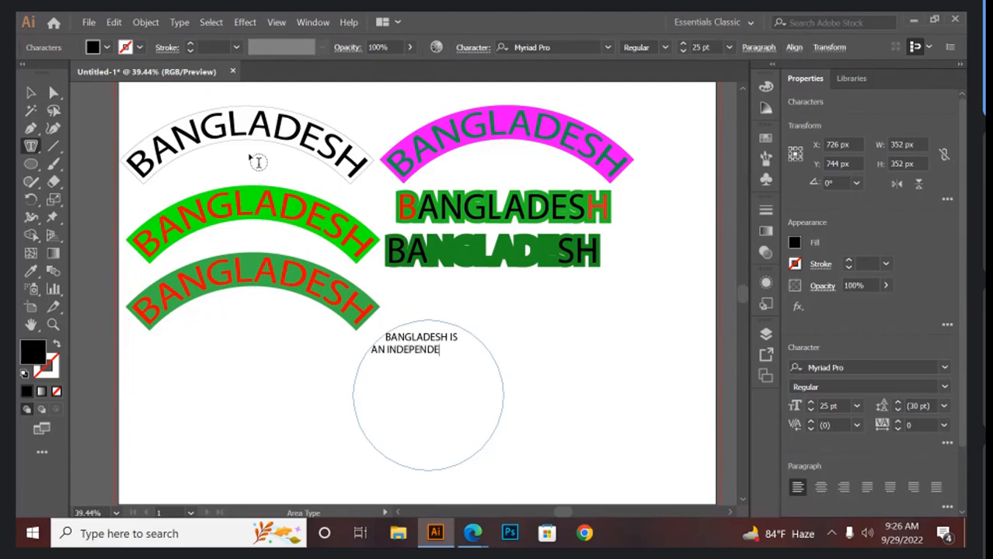
text(NT COUNTRYBBBBB)
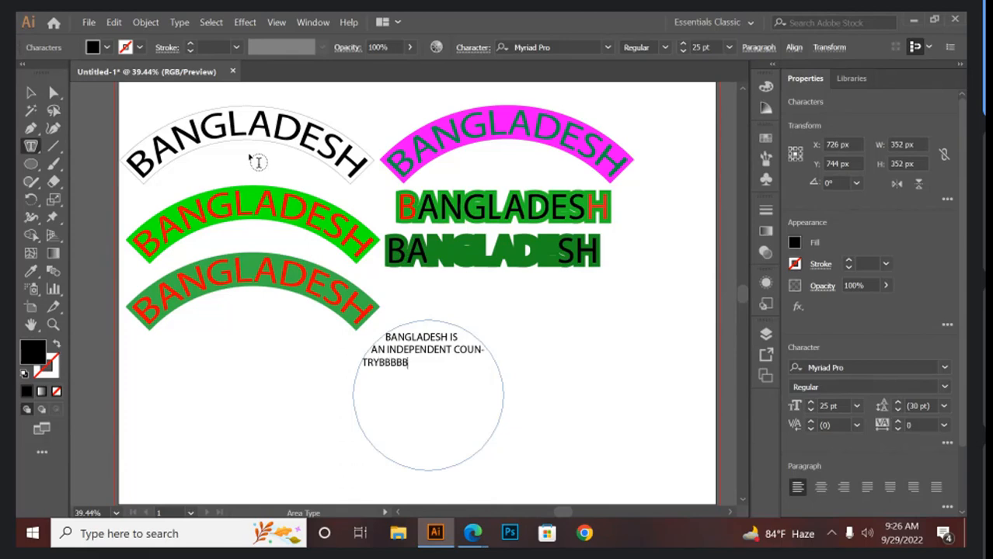
- Continue the circle's text with random capital filler letters until the lines reach the bottom of the shape
text(BBBBBNNSSJSNXXNNXNXSNSNCNDJDJ)
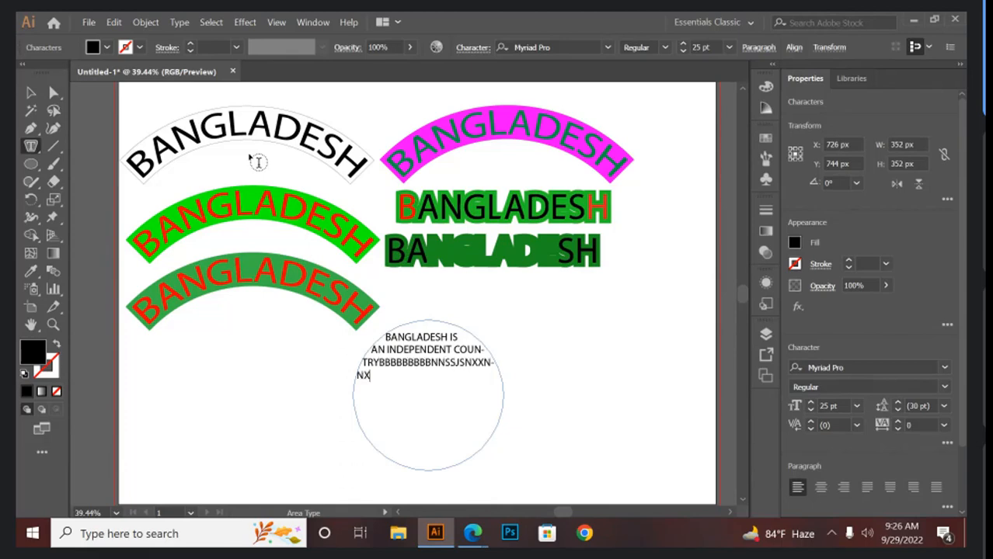
text(DVBDVBDCMDVN)
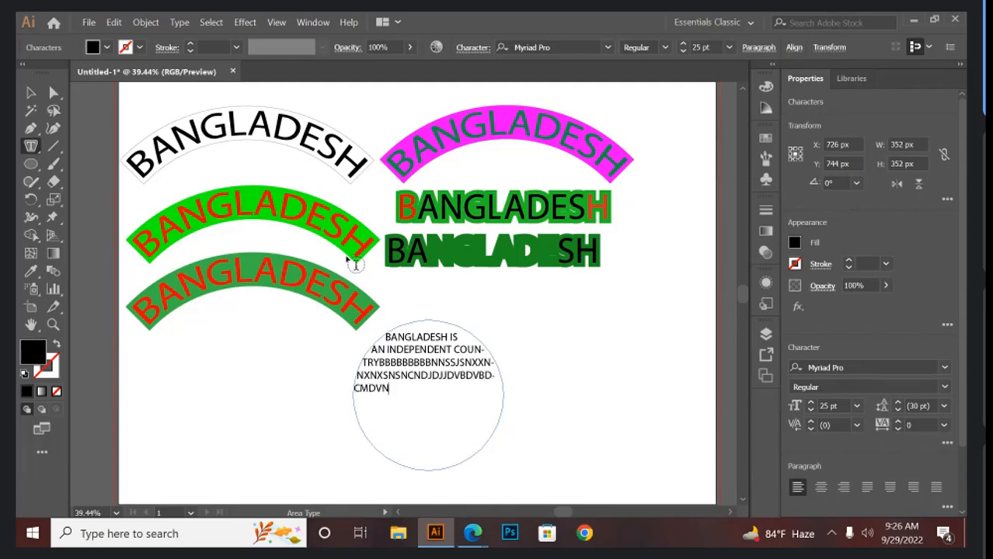
text(NDVBCMDVVBDMVDBVCDMJF)
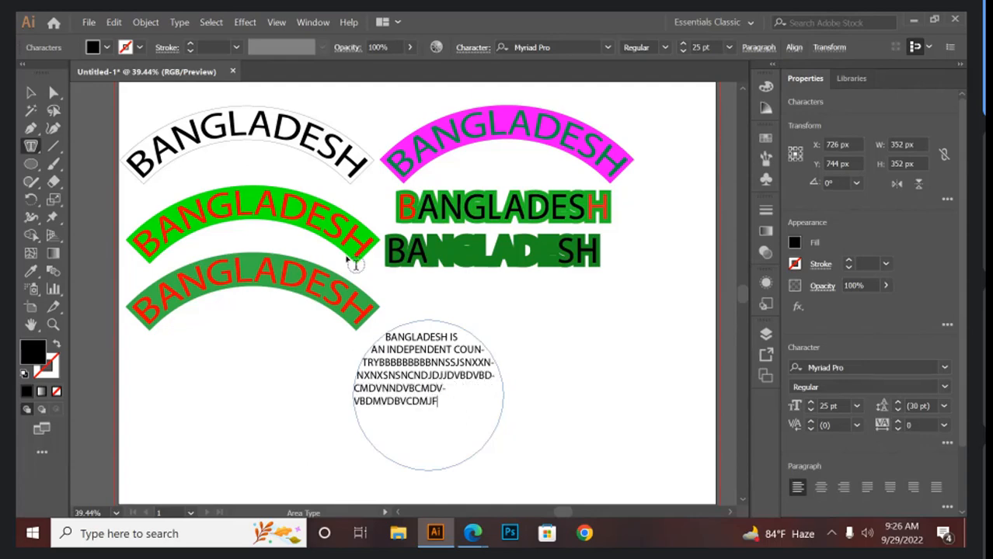
text(KJFJEJDJFJDMBMDBVV,X NVB)
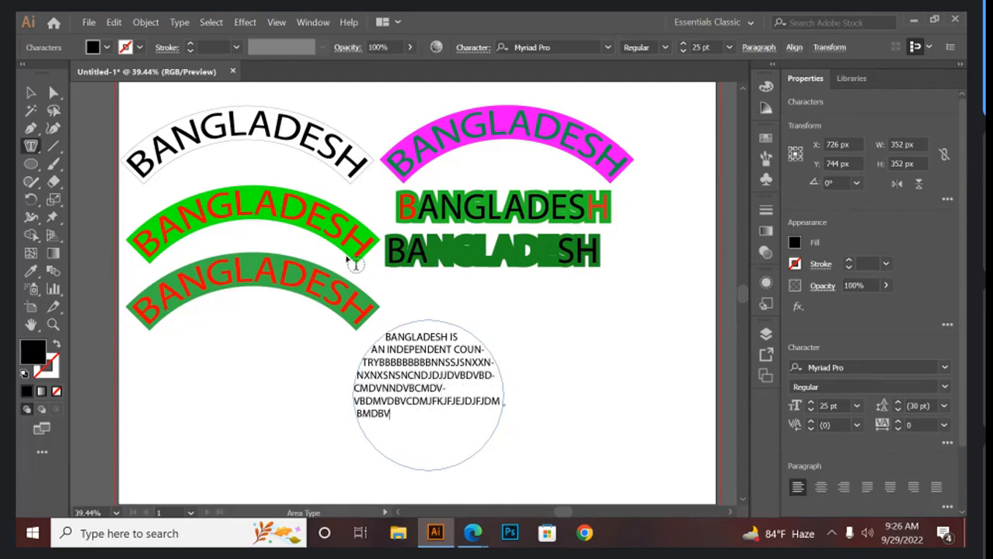
text(DDFJDFHDFJDKDHDHKURFH)
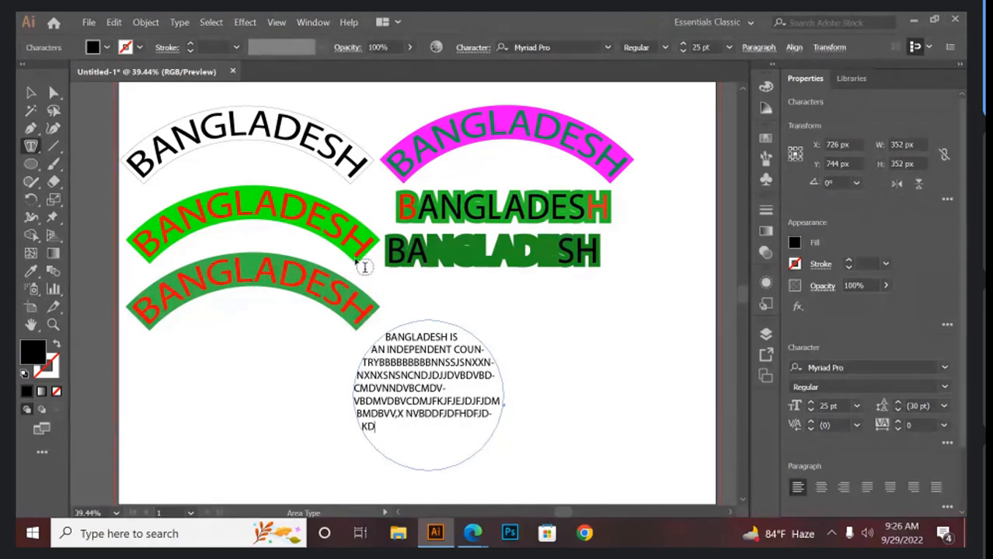
text(NEFNFNE)
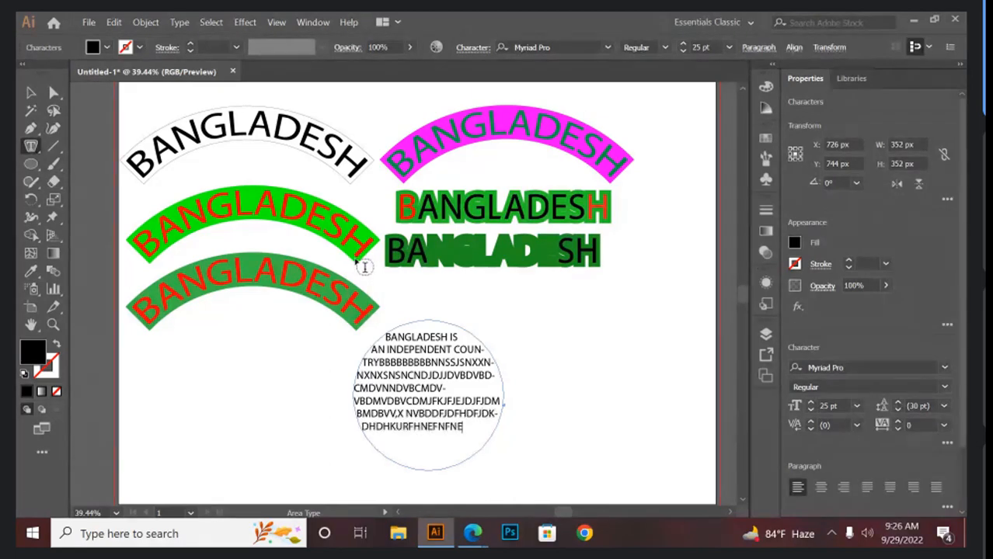
text(FLMS.C C C, V,V)
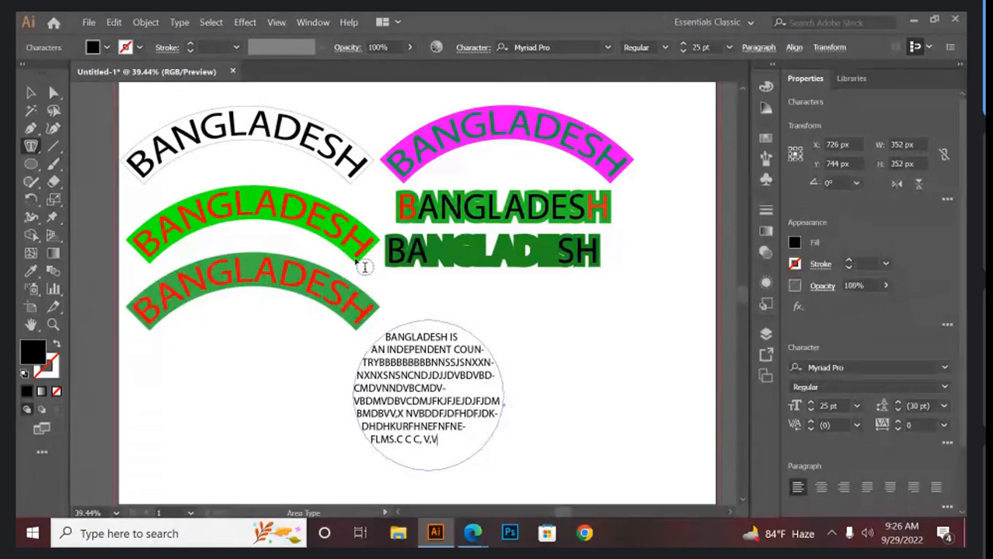
text(V VVV V.VLGK,C DNDFK)
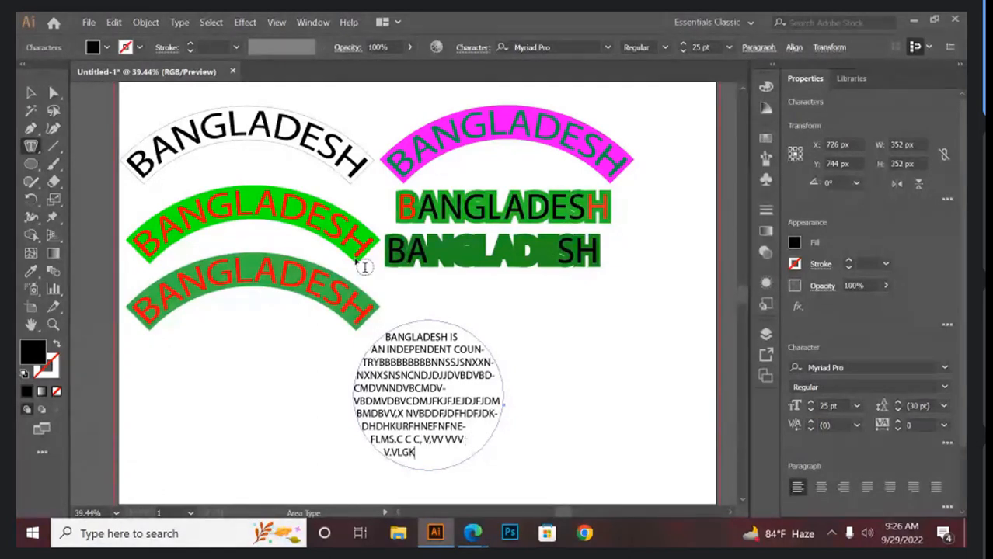
text(DNDFKD)
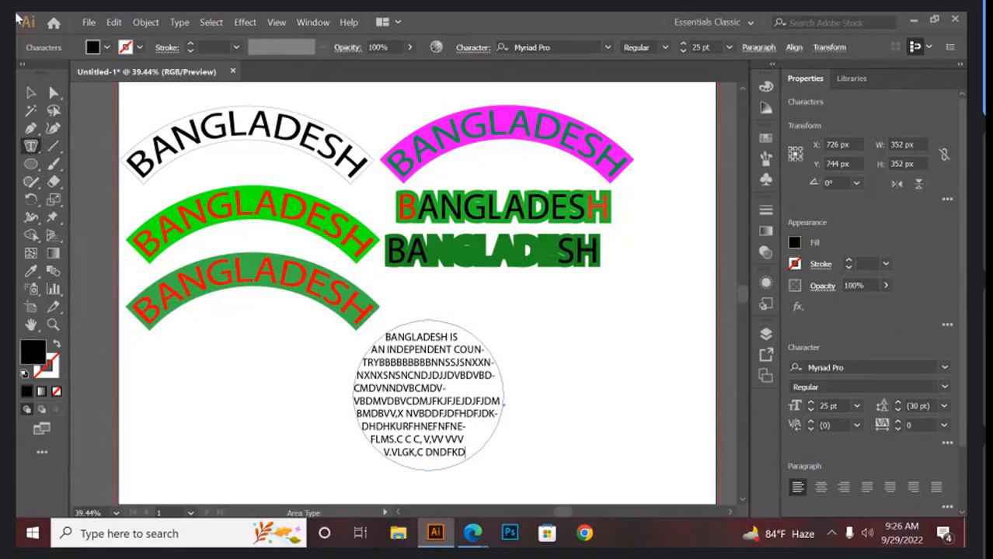
- Finish editing the circle's text and justify all of its lines
click(30, 93)
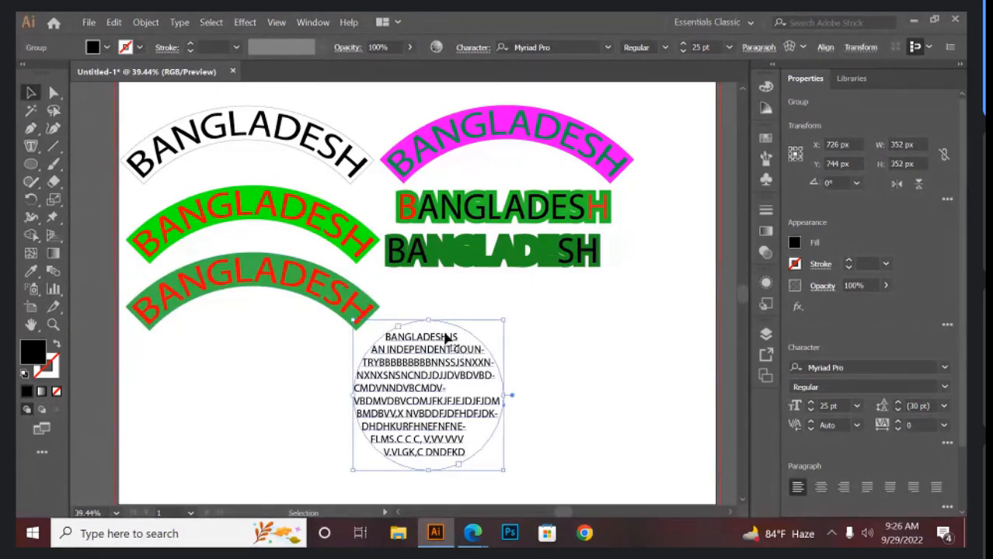
click(755, 47)
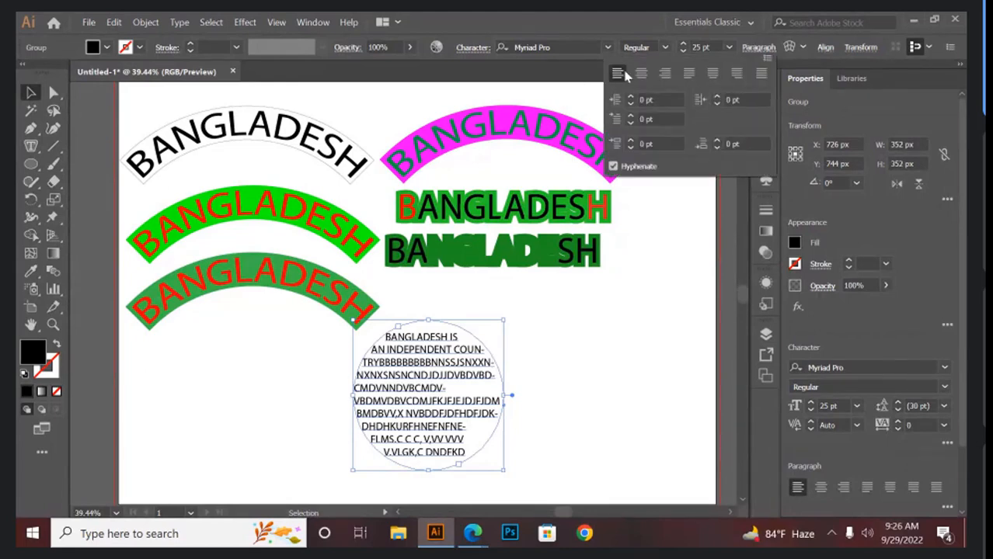
click(762, 75)
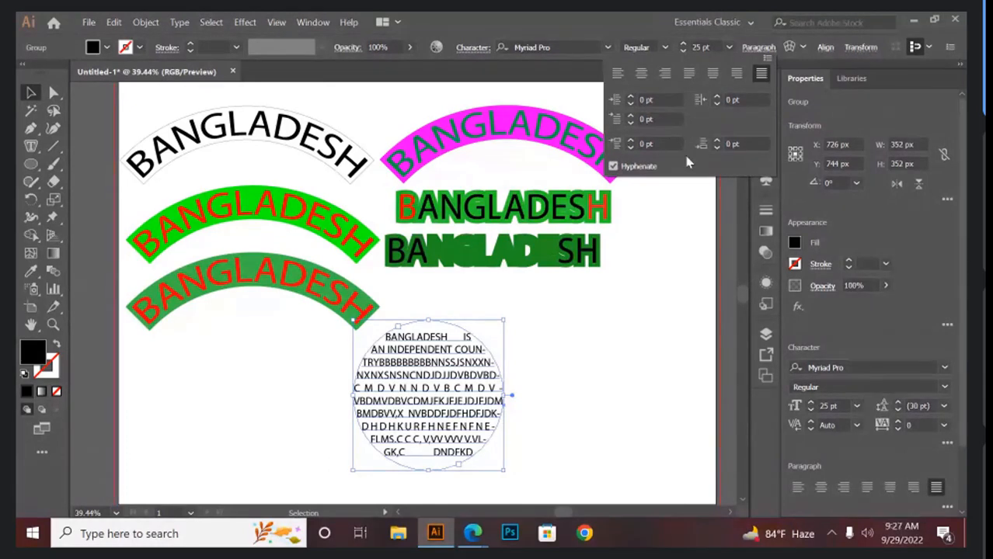
- Try out different left indents on the circle's justified text, including -13 pt and -12 pt
click(668, 99)
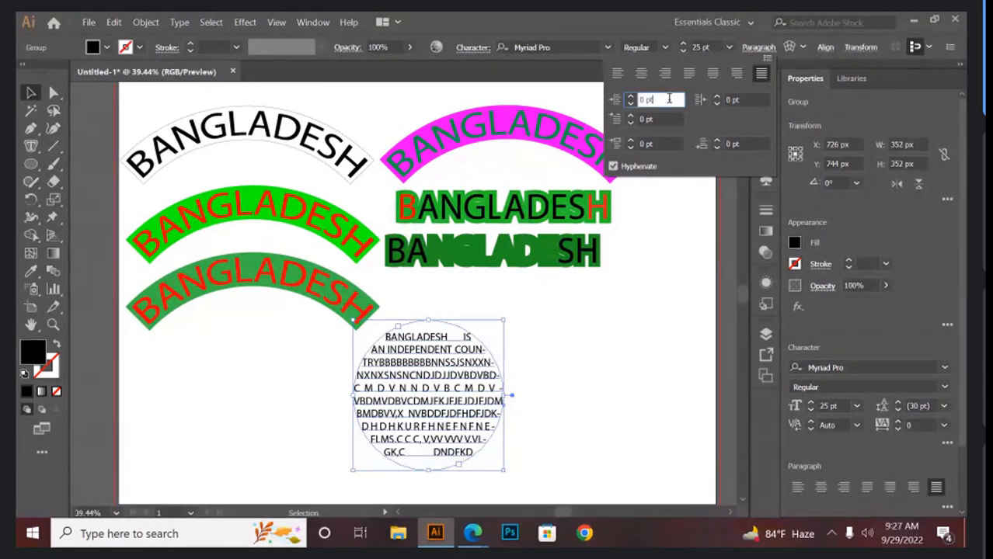
key(Up)
key(Up)
key(Up)
key(Up)
key(Up)
key(Up)
key(Up)
key(Up)
key(Up)
key(Up)
key(Up)
key(Up)
key(Up)
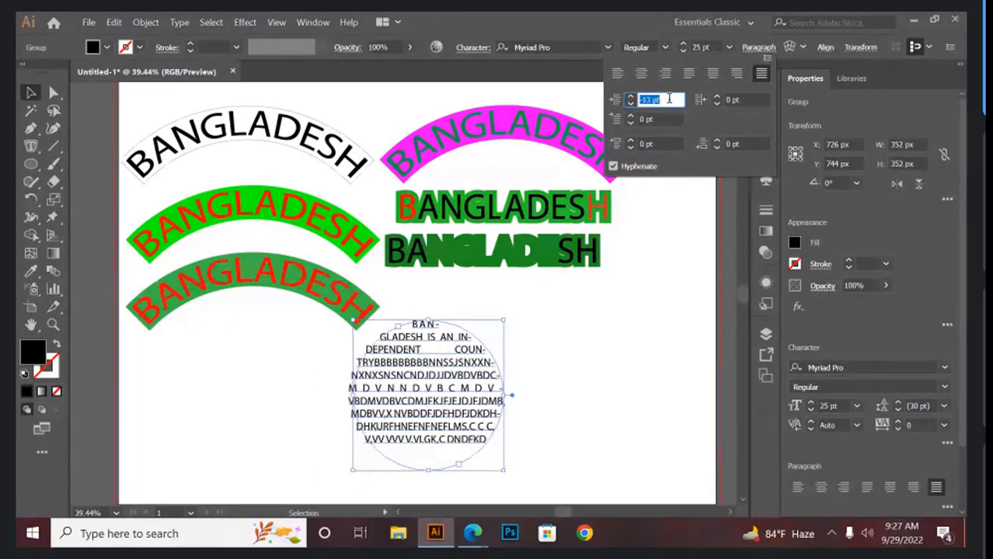
key(Down)
key(Down)
key(Down)
key(Down)
key(Down)
key(Down)
key(Down)
key(Down)
key(Down)
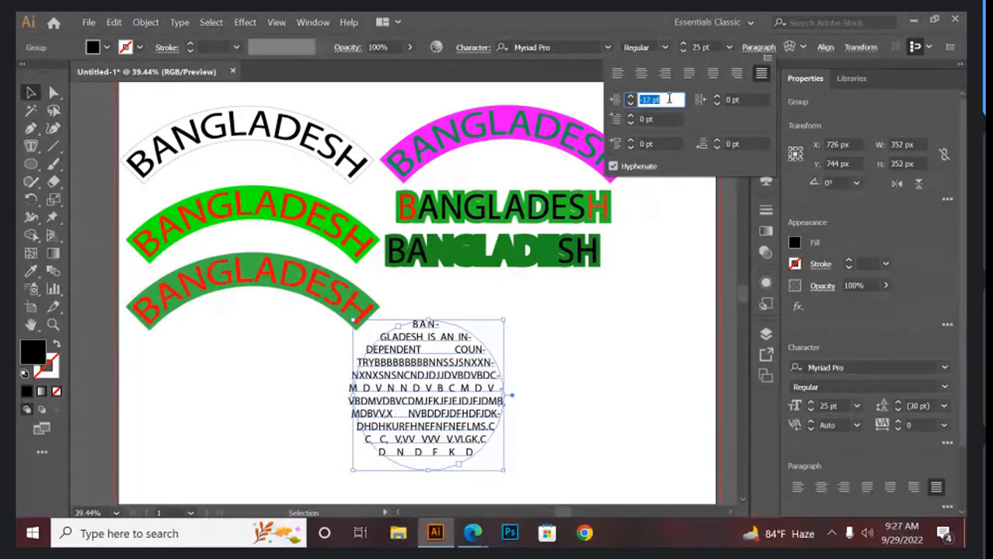
key(Up)
key(Up)
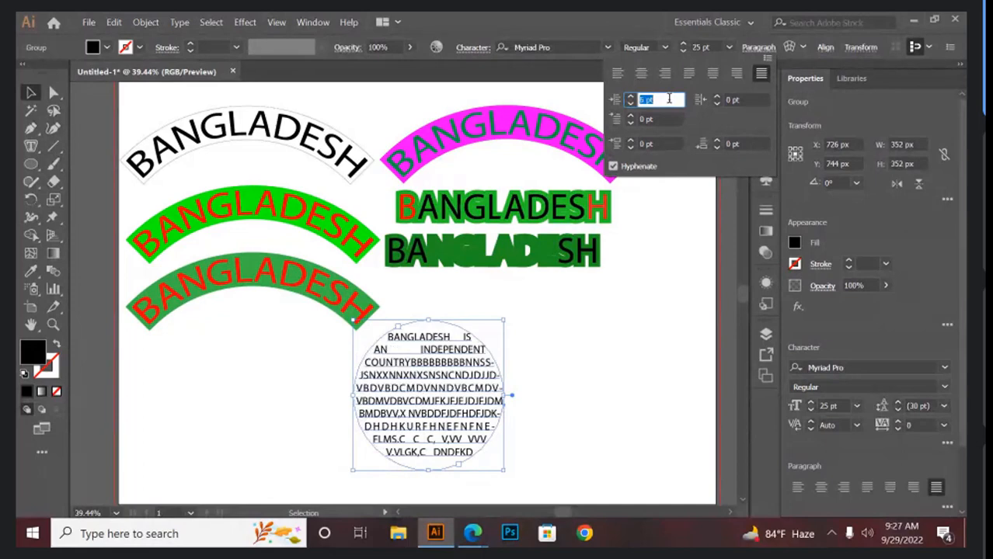
- Set the left indent of the circle's text to -1 pt and close the paragraph options
key(Down)
key(Down)
key(Down)
key(Down)
key(Down)
key(Down)
key(Down)
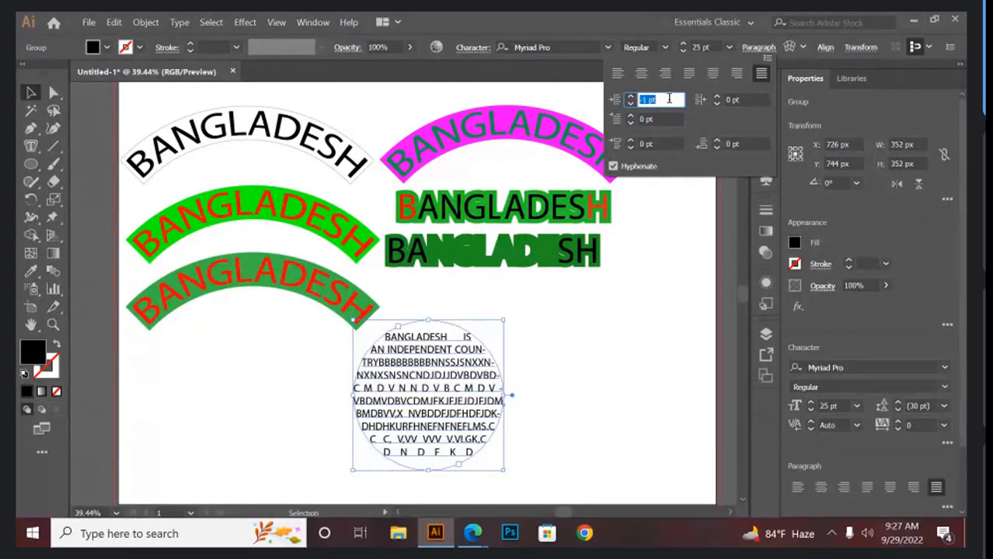
key(Escape)
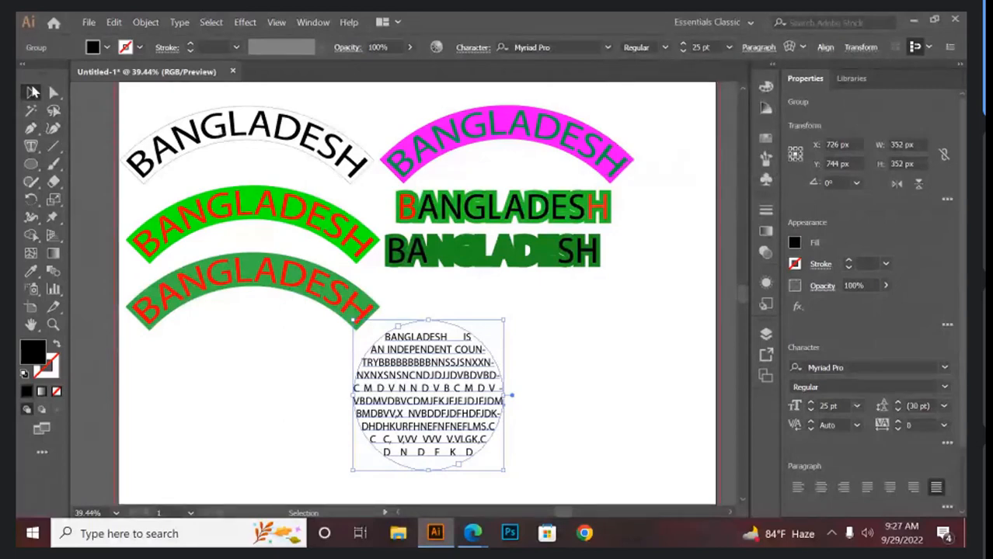
- Expand the circle's text with Object and Fill enabled, and move the outlined text to about X 1057 px, Y 711 px
click(146, 23)
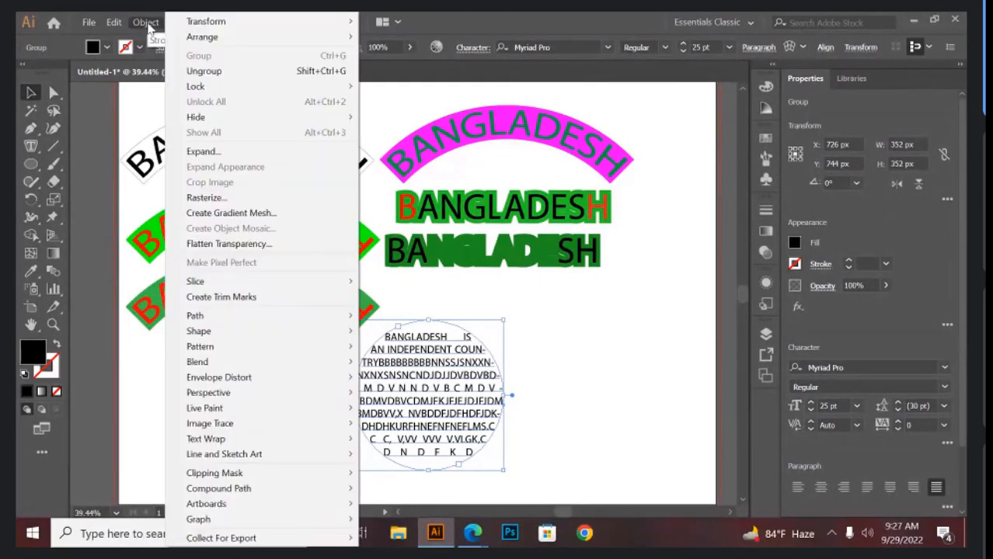
click(229, 152)
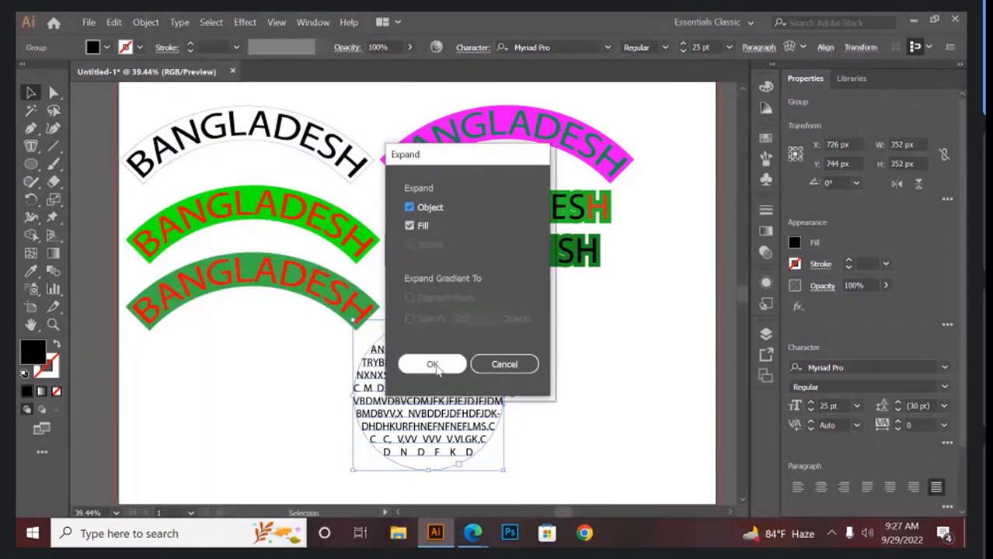
click(433, 367)
click(541, 402)
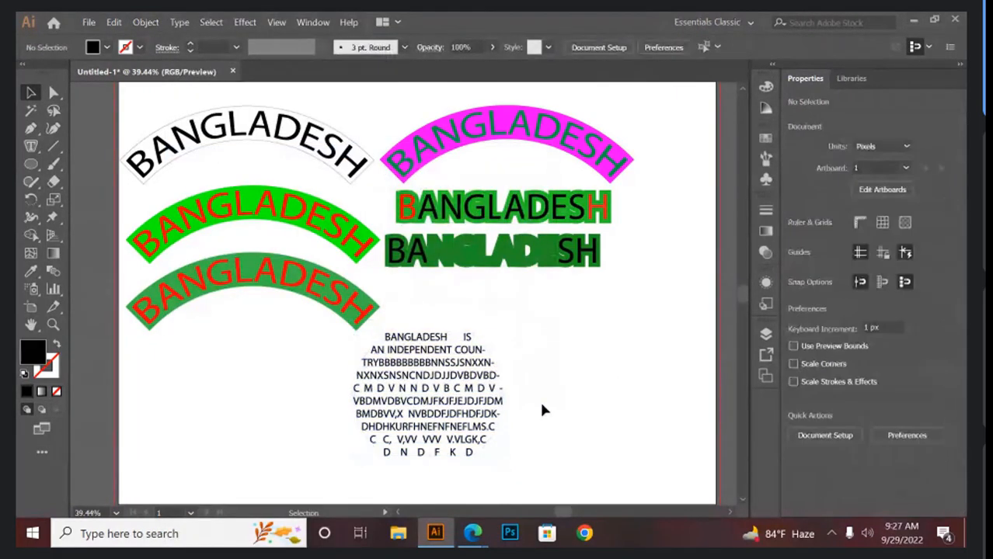
drag(443, 421, 584, 408)
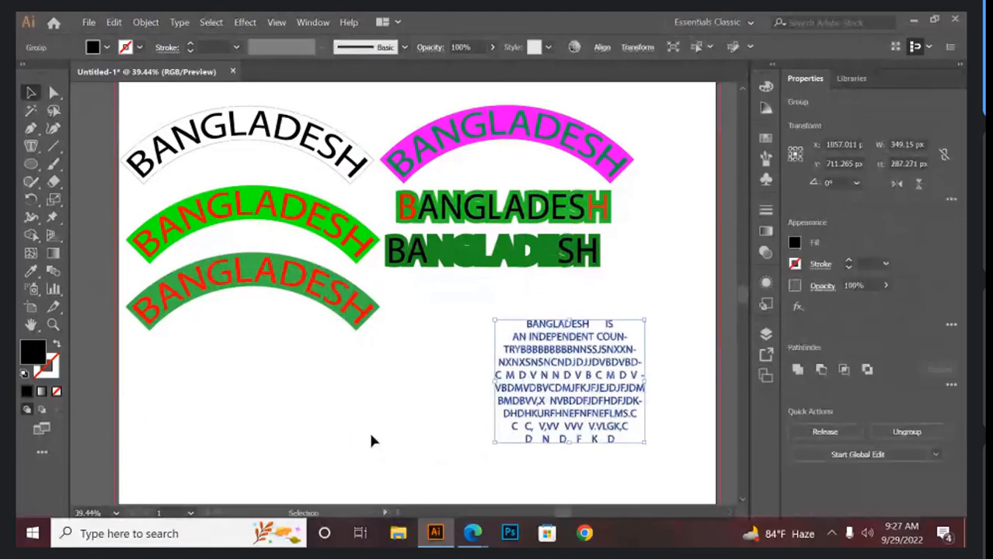
click(371, 442)
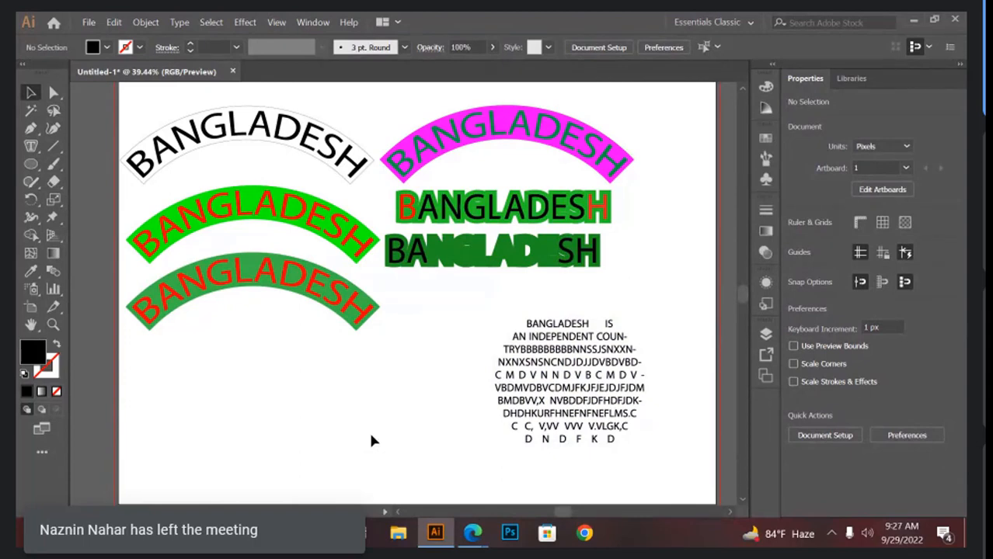
- Fill the expanded circular text with a dark green swatch and deselect it
click(521, 412)
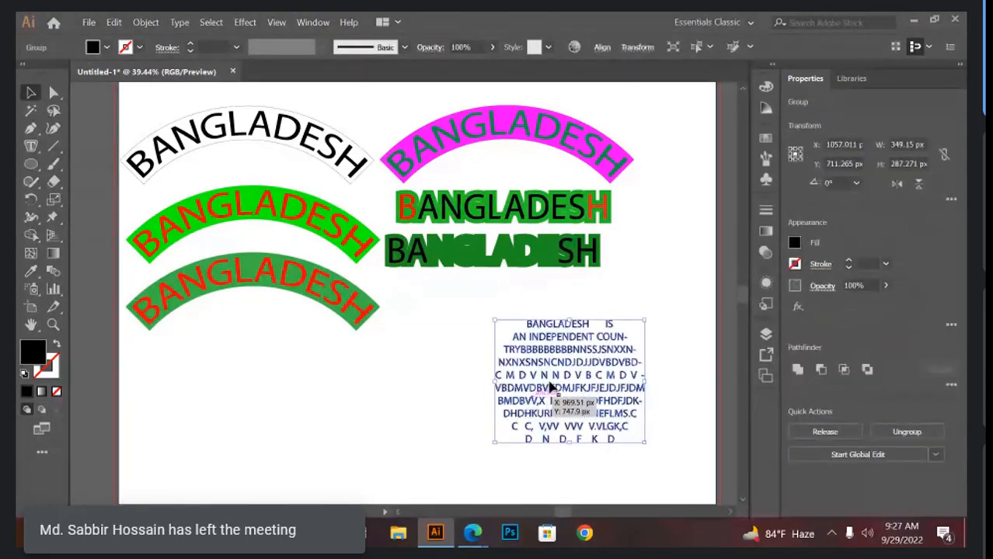
click(765, 141)
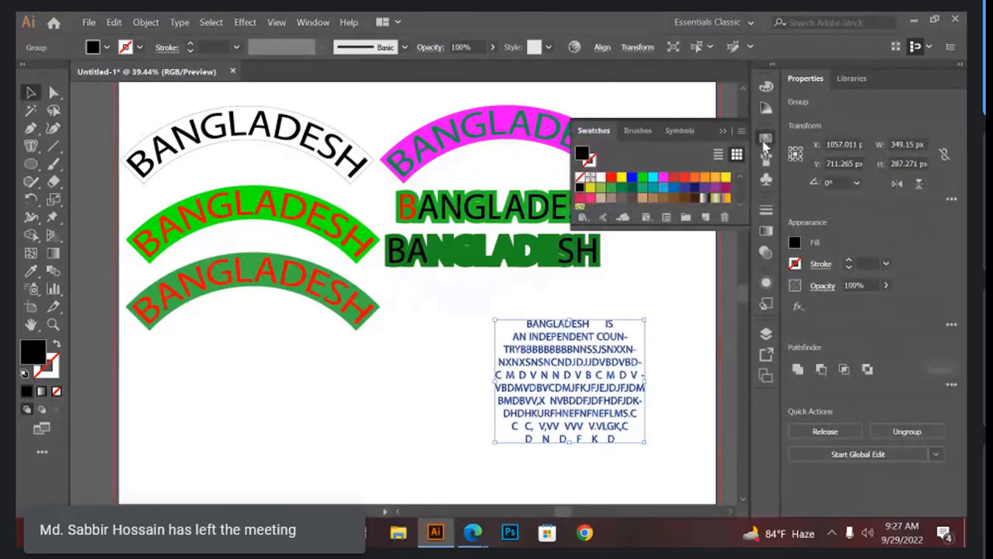
click(614, 187)
click(367, 425)
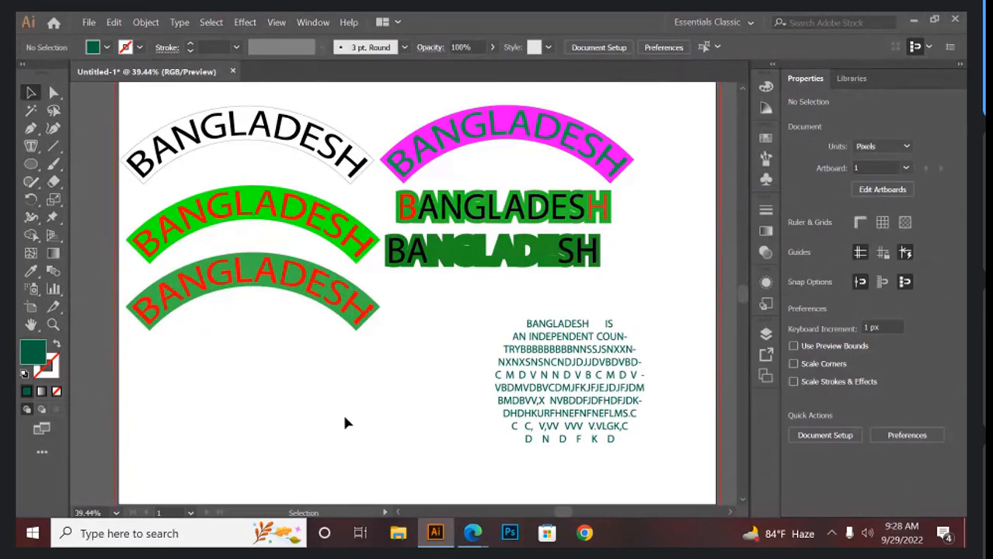